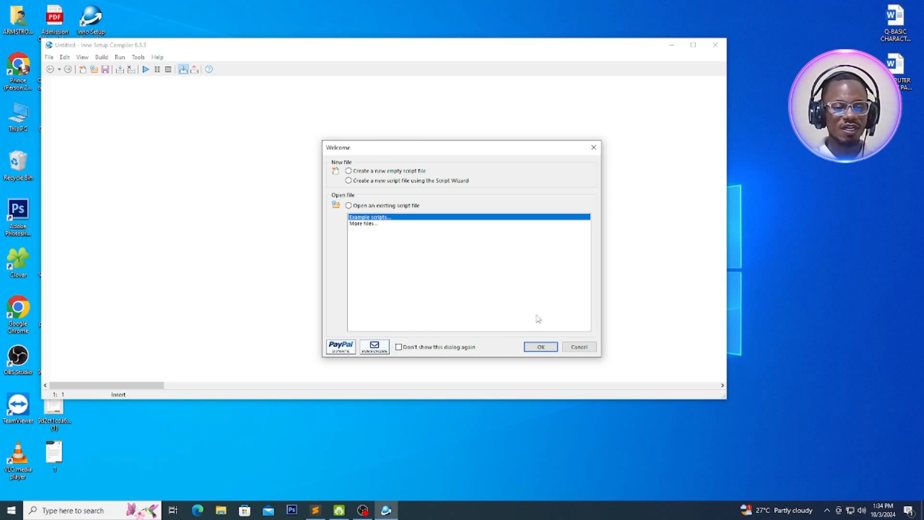
Dismiss the Welcome dialog, close Inno Setup Compiler and open the phpdesktop folder on the desktop
{"action": "left_click", "coordinate": [581, 348]}
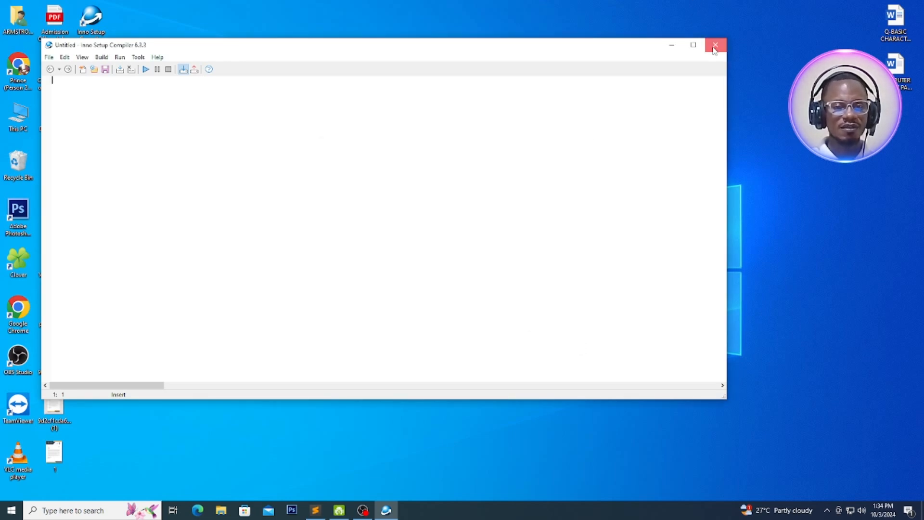
{"action": "left_click", "coordinate": [714, 47]}
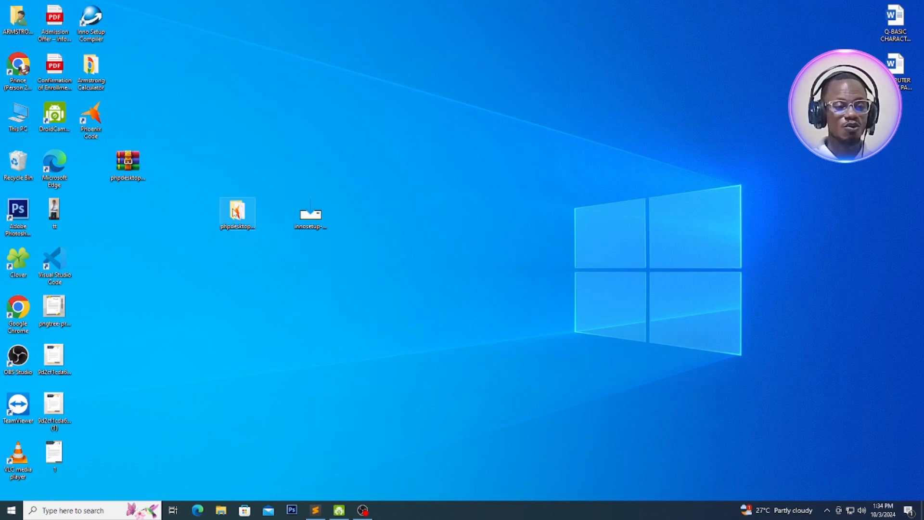
{"action": "left_click", "coordinate": [238, 212]}
{"action": "double_click", "coordinate": [239, 212]}
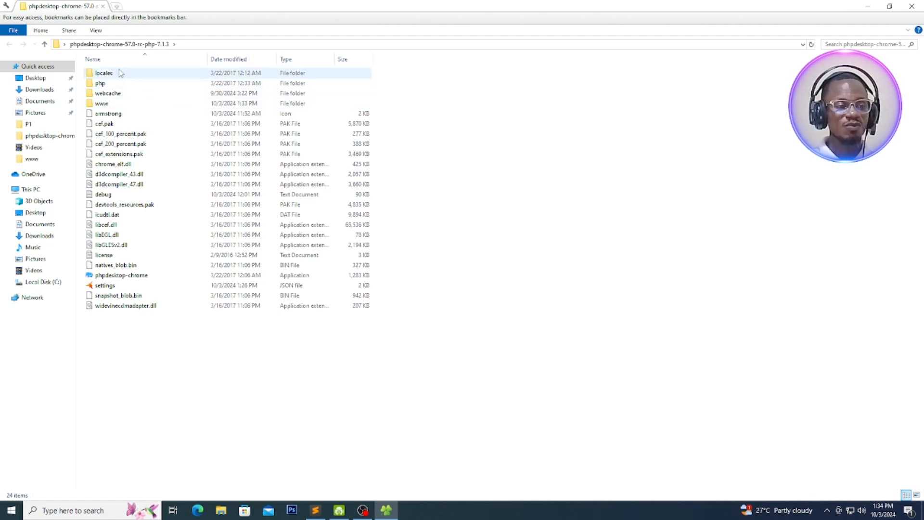
Refresh the phpdesktop folder and launch the phpdesktop-chrome application
{"action": "right_click", "coordinate": [522, 231]}
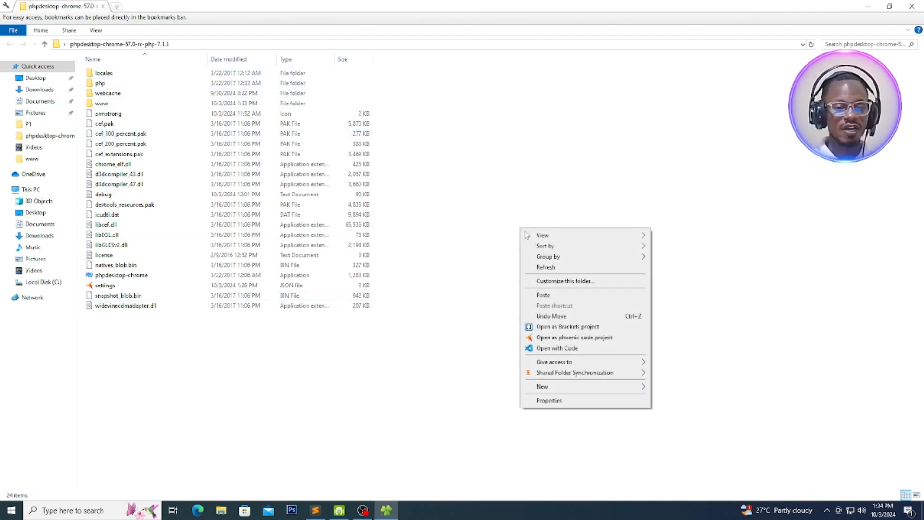
{"action": "left_click", "coordinate": [539, 266]}
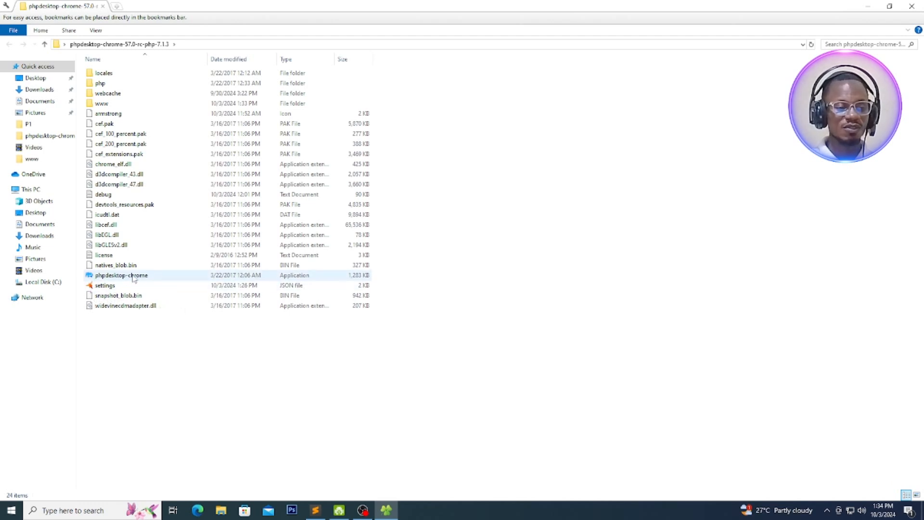
{"action": "left_click", "coordinate": [89, 278]}
{"action": "double_click", "coordinate": [89, 278]}
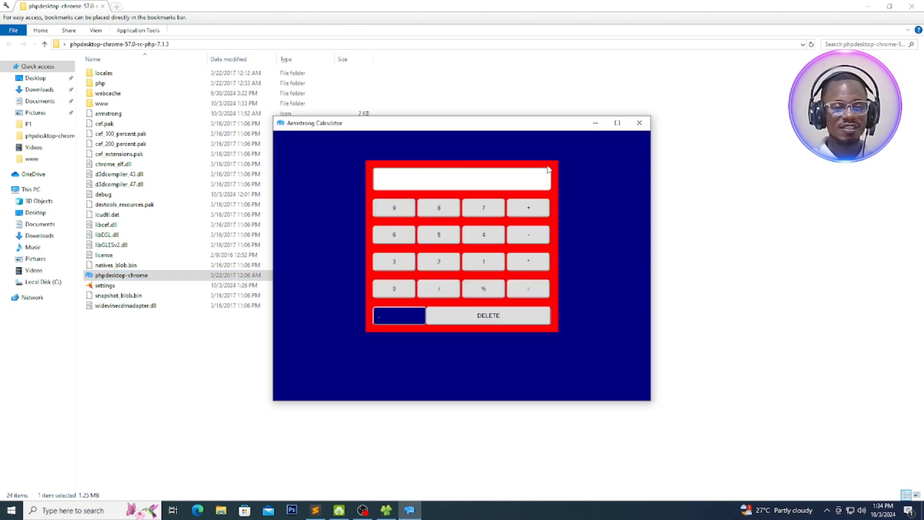
Move and widen the calculator window, and test it by entering 9999 and deleting the digits
{"action": "left_click_drag", "start_coordinate": [521, 129], "coordinate": [481, 87]}
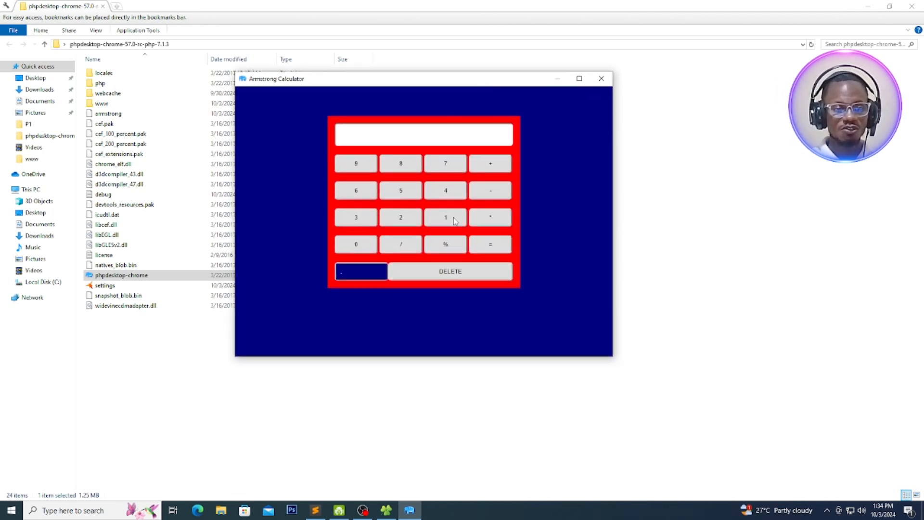
{"action": "left_click_drag", "start_coordinate": [613, 355], "coordinate": [632, 371]}
{"action": "double_click", "coordinate": [376, 169]}
{"action": "double_click", "coordinate": [376, 168]}
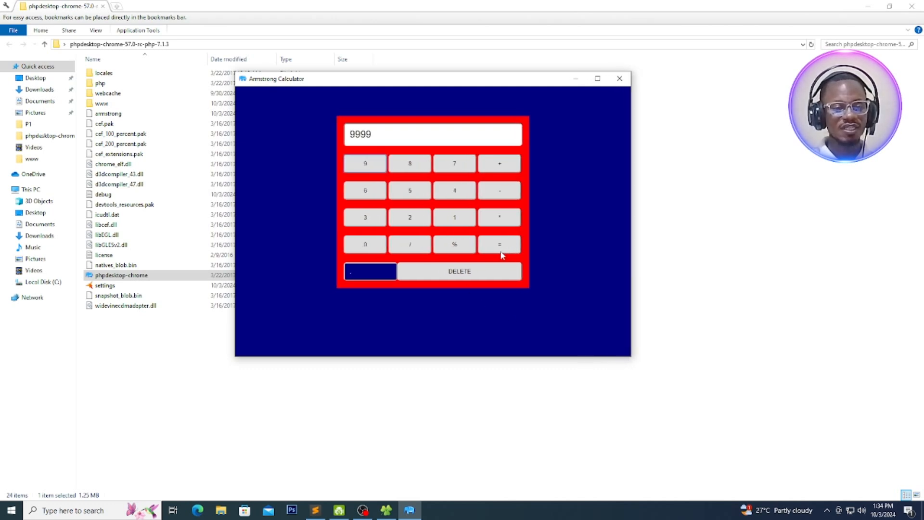
{"action": "left_click", "coordinate": [469, 273]}
{"action": "left_click", "coordinate": [470, 273]}
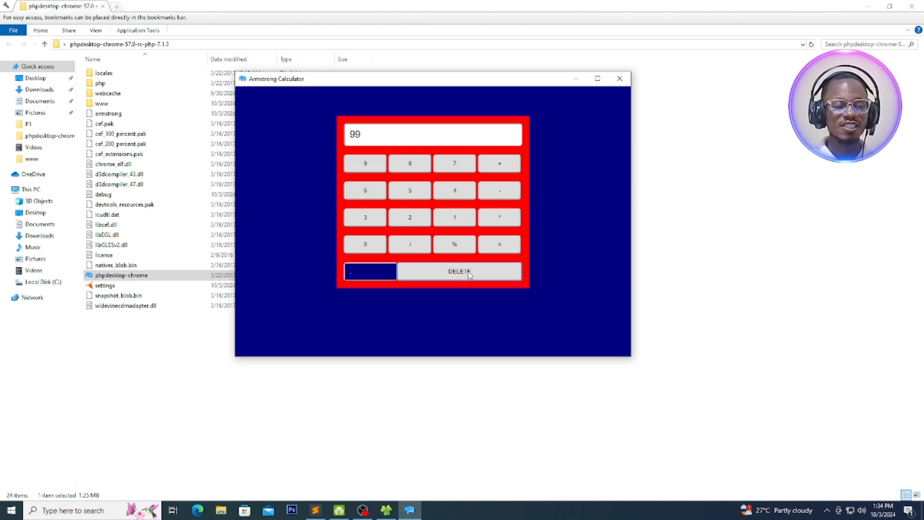
{"action": "left_click", "coordinate": [470, 273]}
{"action": "left_click", "coordinate": [469, 273]}
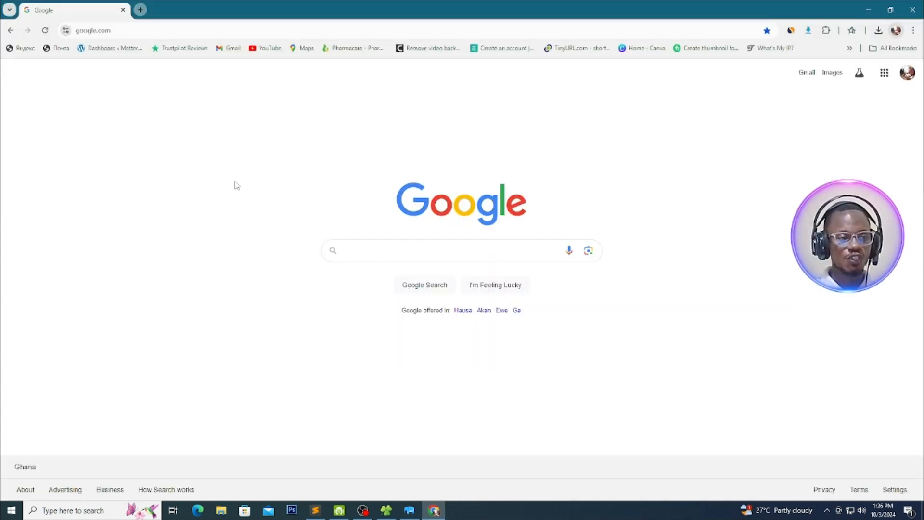
In Chrome, search Google for "cava" and open the Canva website from the results
{"action": "left_click", "coordinate": [378, 252]}
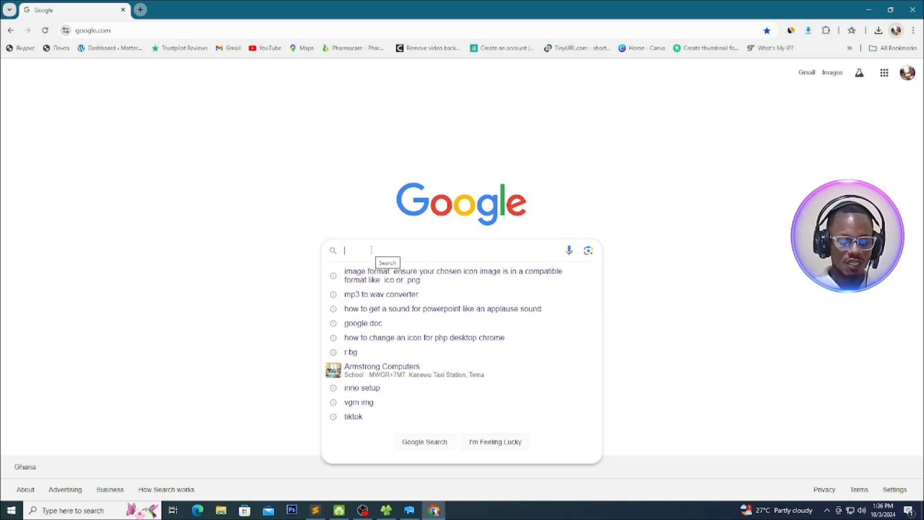
{"action": "type", "text": "CO"}
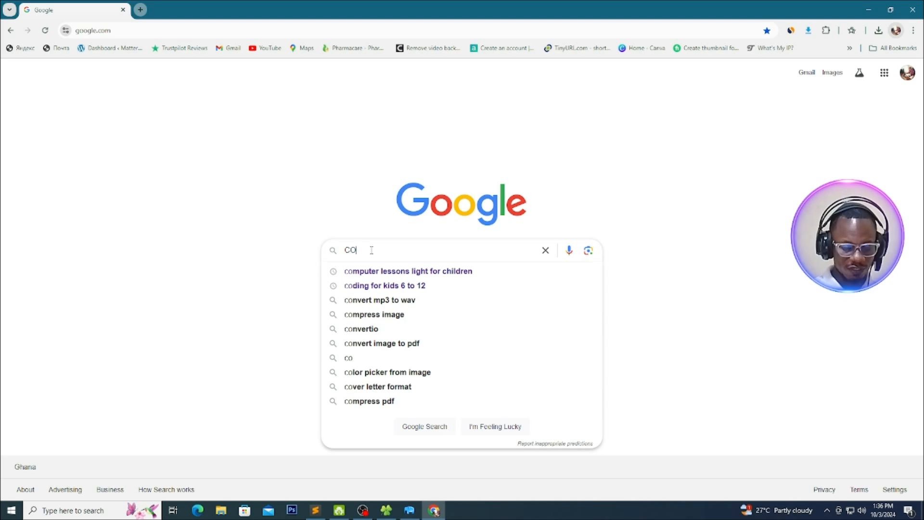
{"action": "type", "text": "V"}
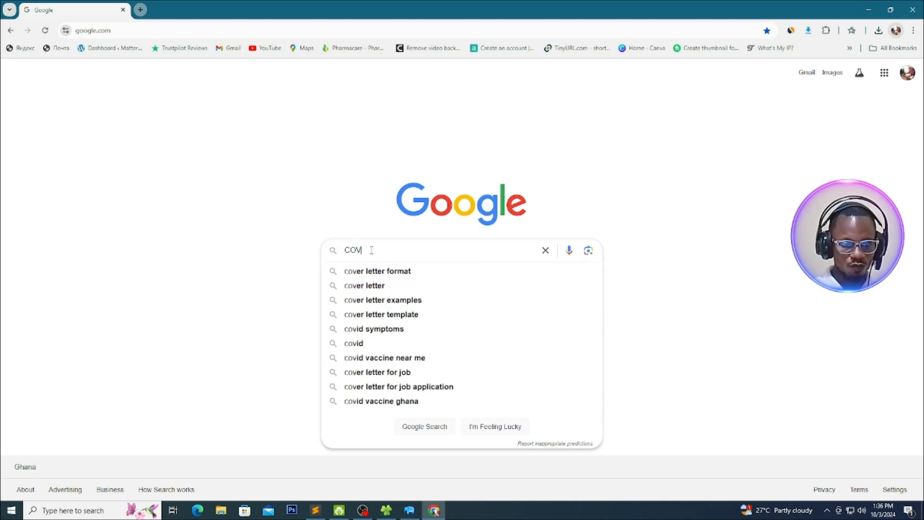
{"action": "key", "text": "BackSpace"}
{"action": "key", "text": "BackSpace"}
{"action": "key", "text": "BackSpace"}
{"action": "type", "text": "CAV"}
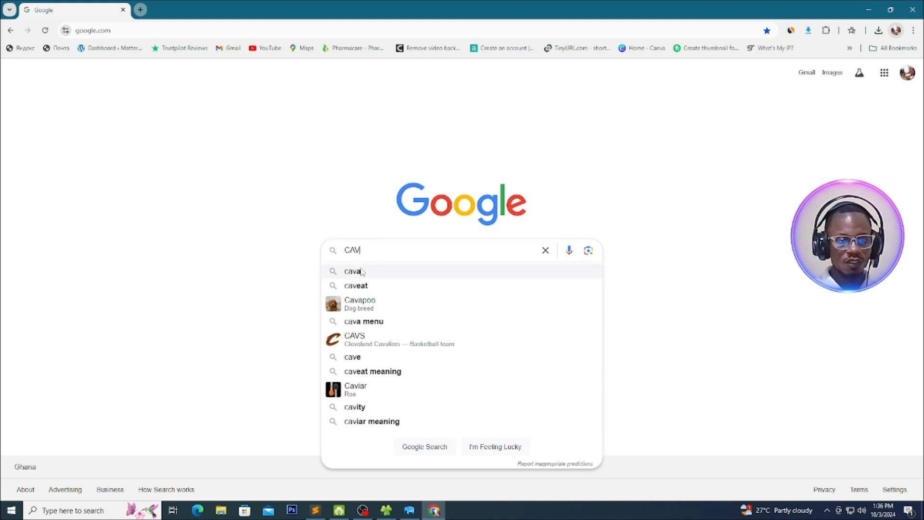
{"action": "left_click", "coordinate": [360, 271]}
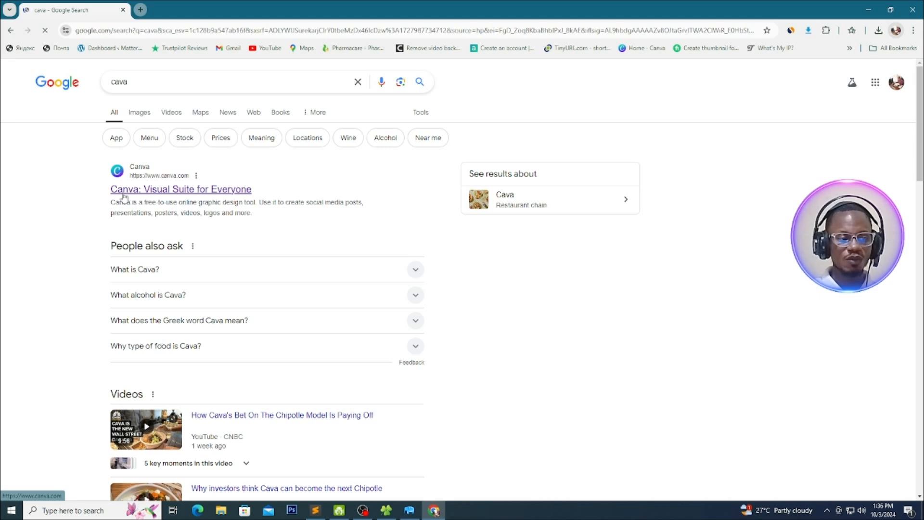
{"action": "left_click", "coordinate": [145, 190]}
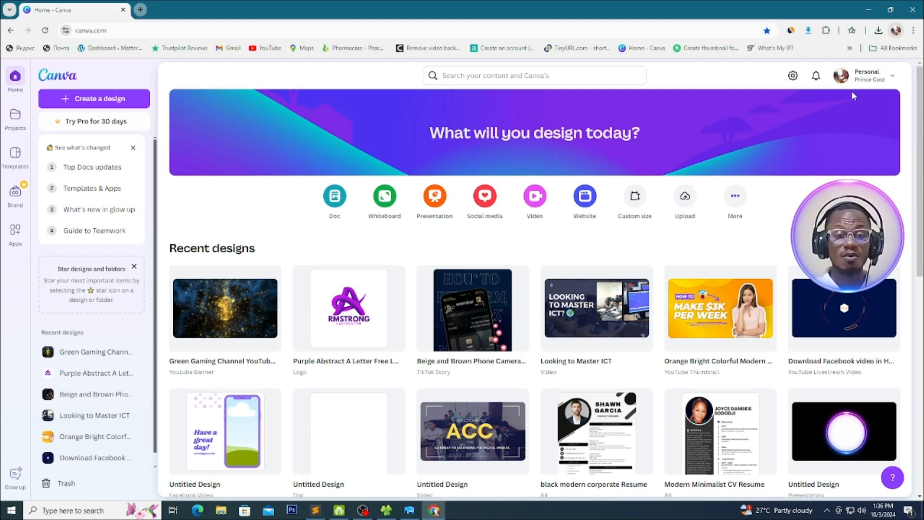
Search Canva for "LOGO"
{"action": "left_click", "coordinate": [464, 73]}
{"action": "type", "text": "Lo"}
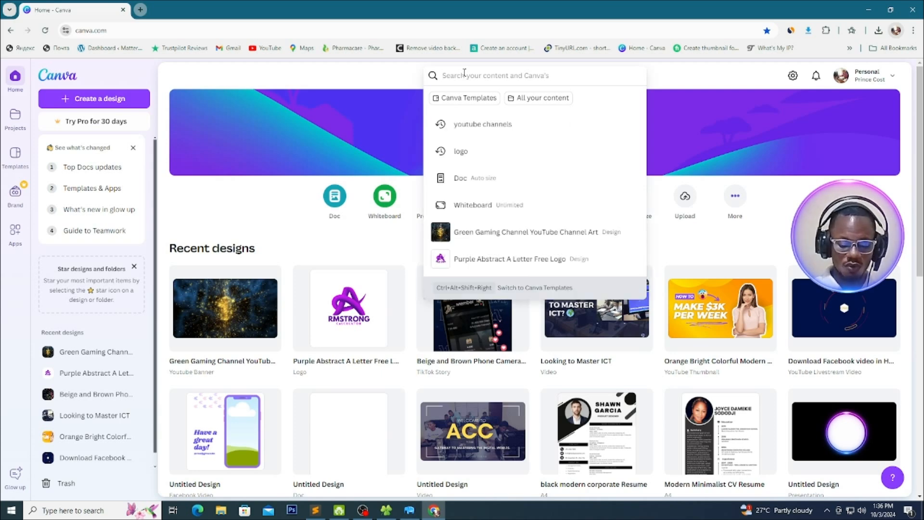
{"action": "type", "text": "GO"}
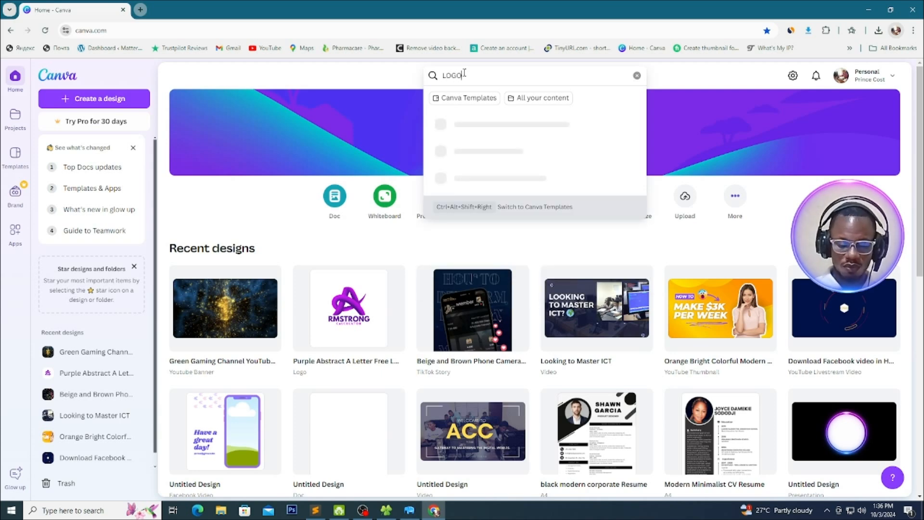
{"action": "key", "text": "Return"}
Browse the logo templates and open the preview of the blue 3D letter A template labelled ALDENAIRE
{"action": "scroll", "coordinate": [458, 173], "scroll_direction": "down", "scroll_amount": 4}
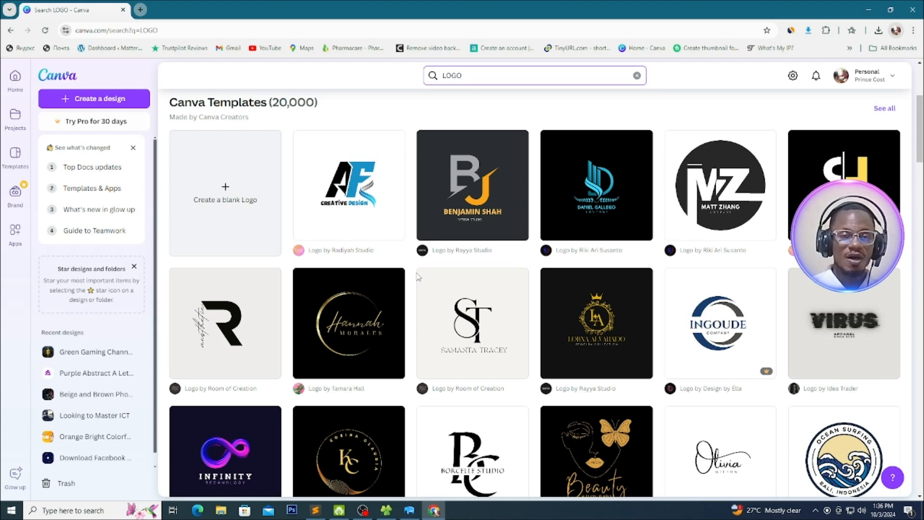
{"action": "scroll", "coordinate": [428, 291], "scroll_direction": "down", "scroll_amount": 10}
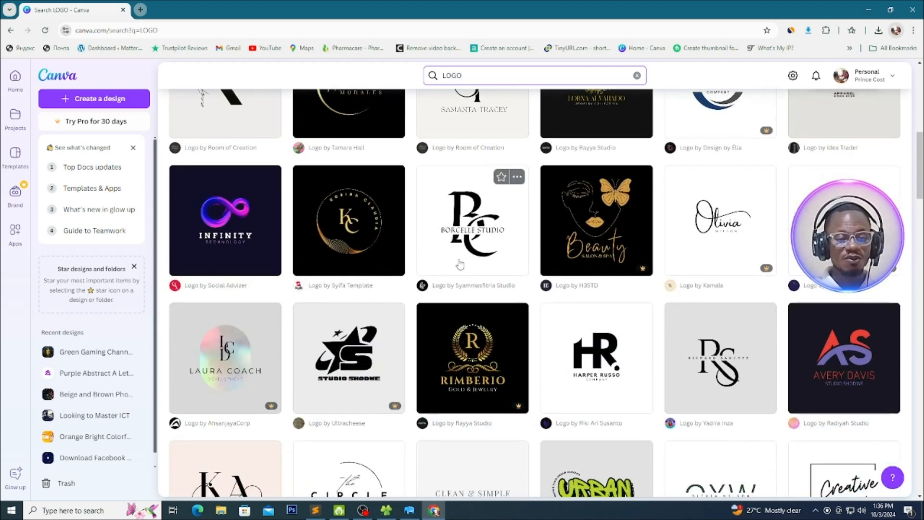
{"action": "scroll", "coordinate": [507, 258], "scroll_direction": "down", "scroll_amount": 6}
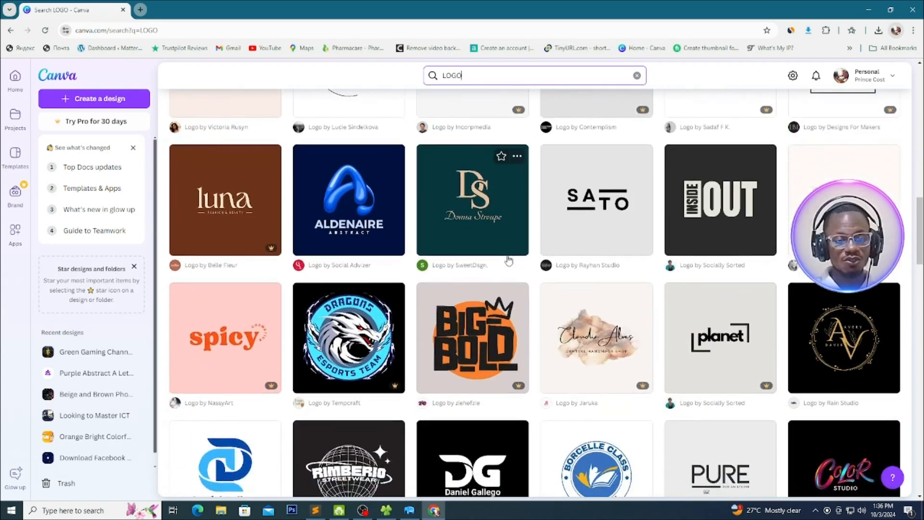
{"action": "scroll", "coordinate": [509, 261], "scroll_direction": "up", "scroll_amount": 6}
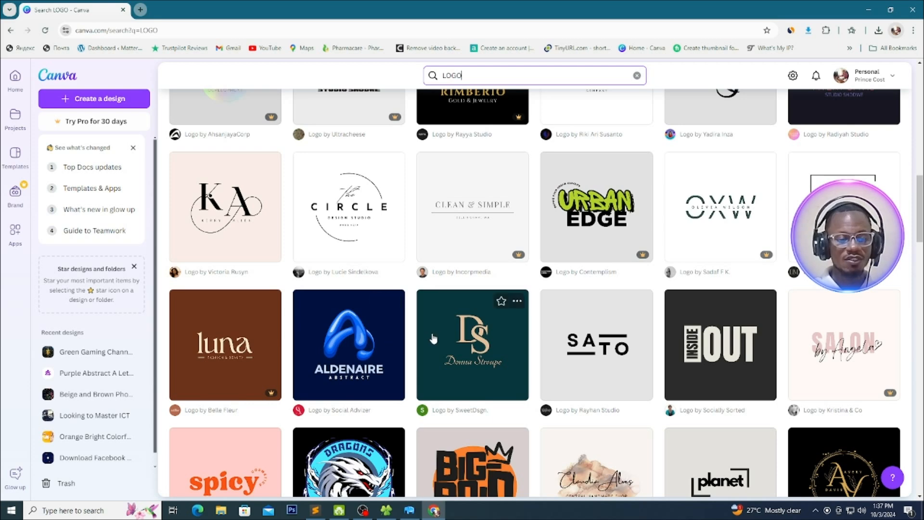
{"action": "scroll", "coordinate": [433, 337], "scroll_direction": "down", "scroll_amount": 2}
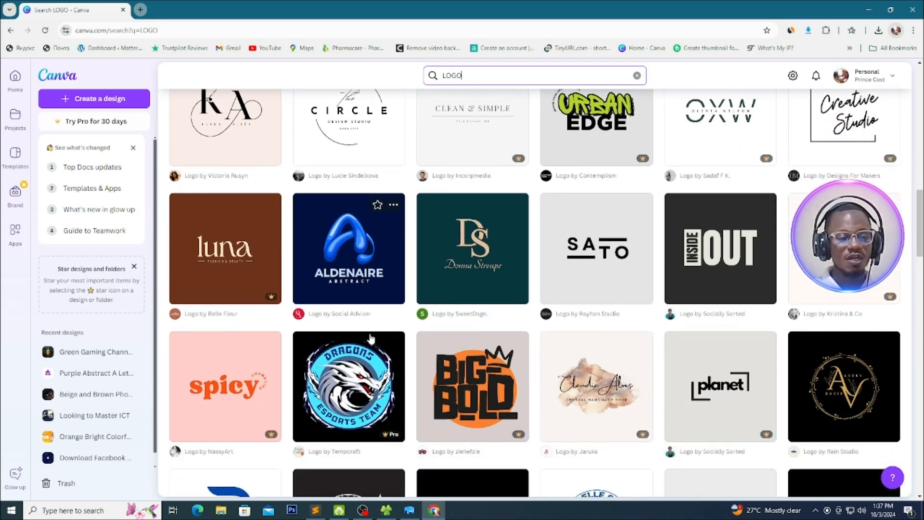
{"action": "left_click", "coordinate": [348, 256]}
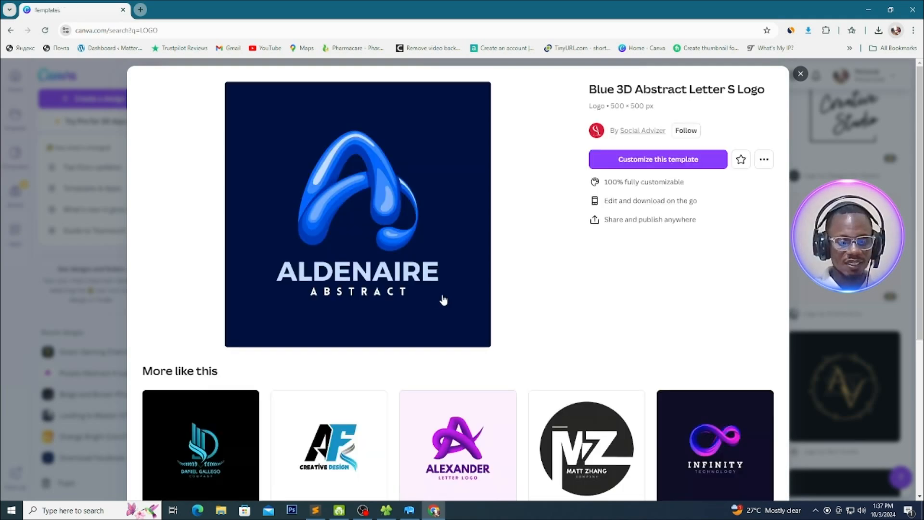
Choose the Purple Abstract A Letter Free Logo from the similar templates and open it for customizing
{"action": "scroll", "coordinate": [443, 303], "scroll_direction": "down", "scroll_amount": 3}
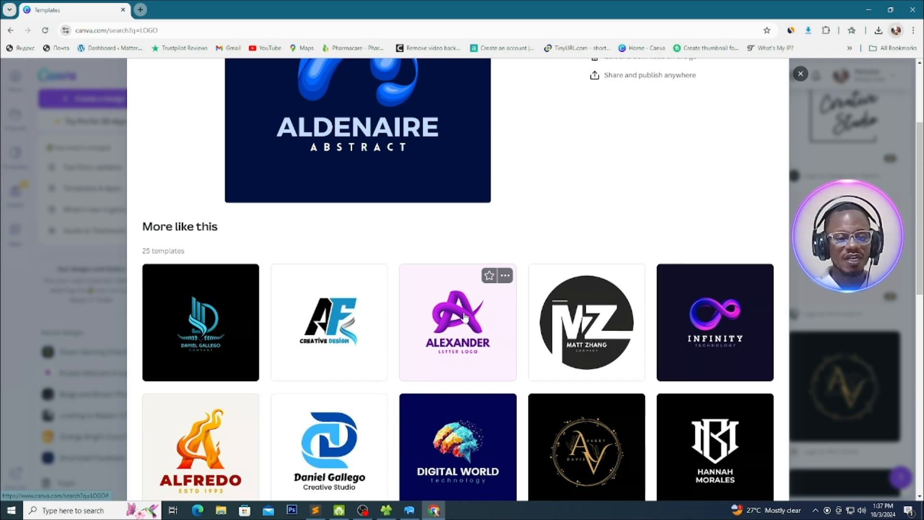
{"action": "left_click", "coordinate": [465, 316]}
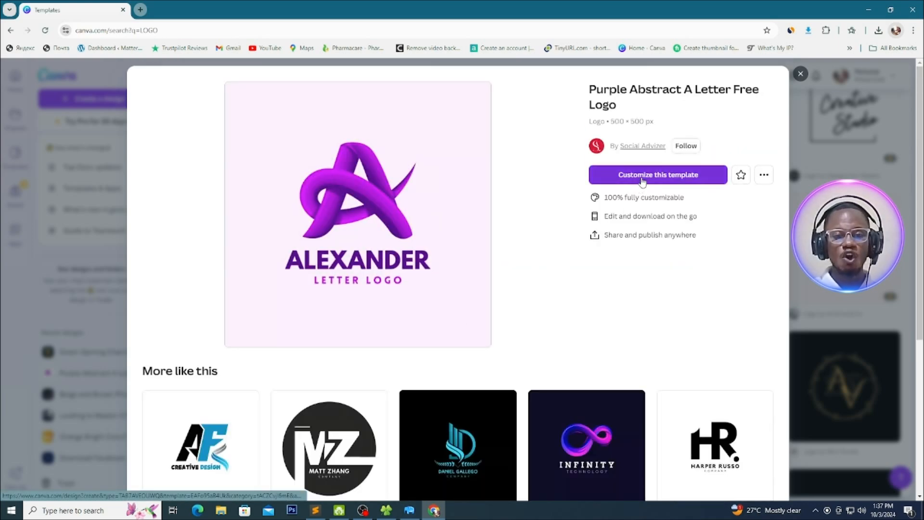
{"action": "left_click", "coordinate": [646, 178]}
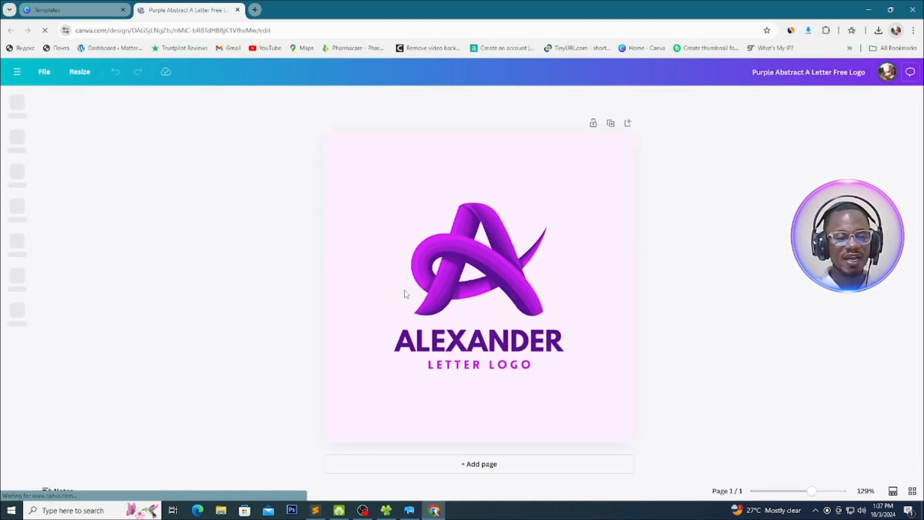
Delete the RMSTRONG name text and the LETTER LOGO tagline below the purple A
{"action": "left_click", "coordinate": [479, 249]}
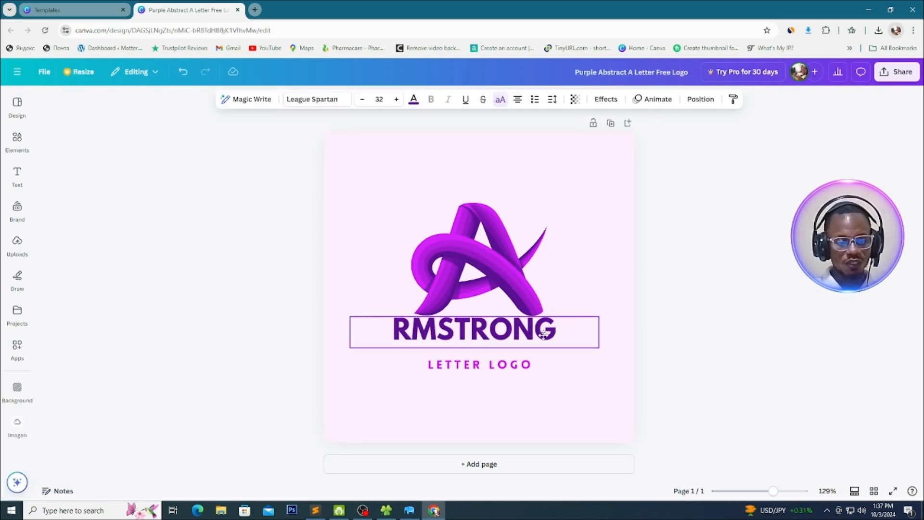
{"action": "key", "text": "Escape"}
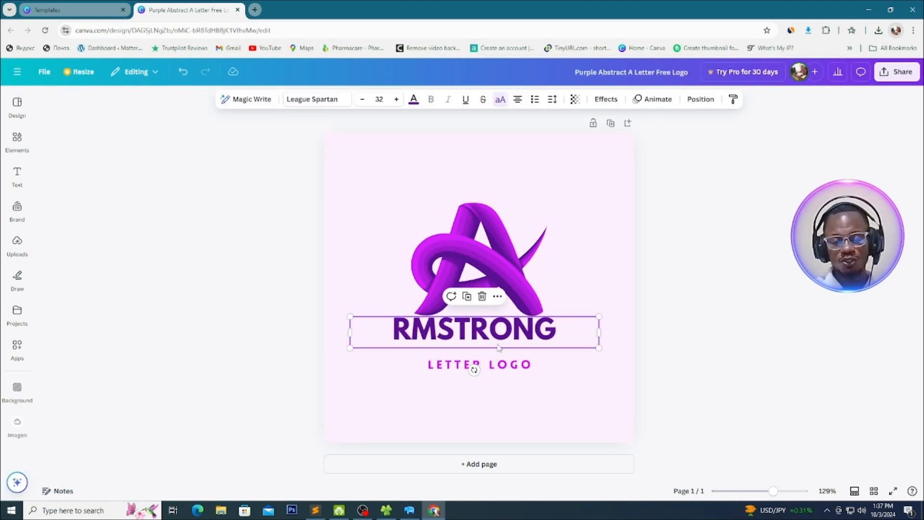
{"action": "key", "text": "Delete"}
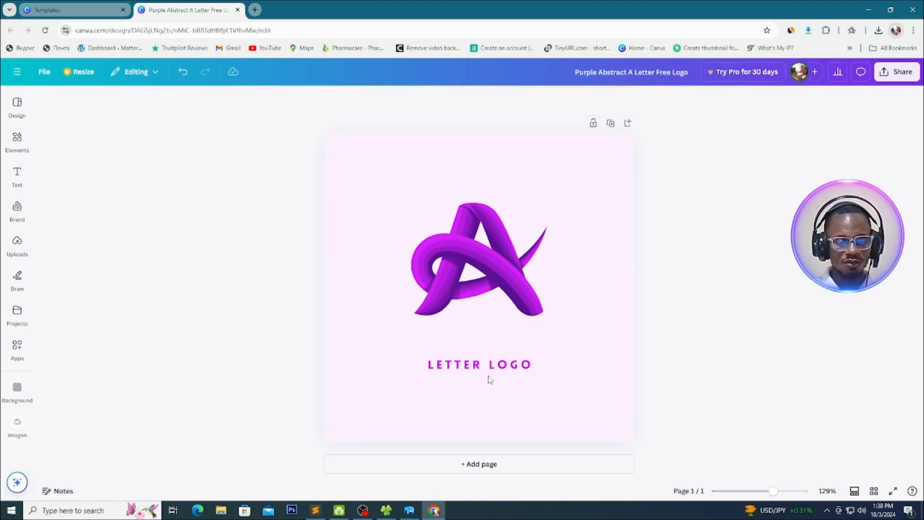
{"action": "left_click", "coordinate": [502, 370]}
{"action": "key", "text": "Delete"}
Enlarge the purple A graphic to nearly the full page width and centre it on the page
{"action": "left_click", "coordinate": [498, 291]}
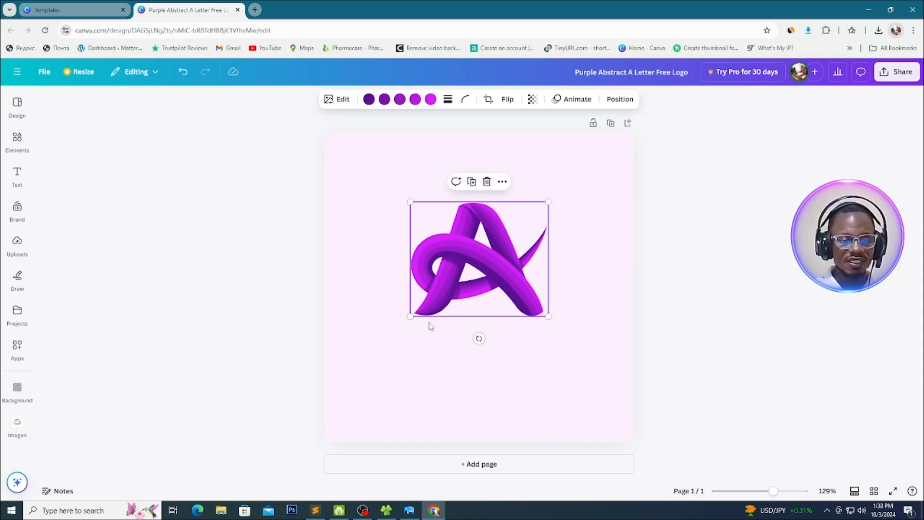
{"action": "left_click_drag", "start_coordinate": [410, 316], "coordinate": [354, 362]}
{"action": "left_click_drag", "start_coordinate": [548, 363], "coordinate": [611, 415]}
{"action": "left_click_drag", "start_coordinate": [523, 336], "coordinate": [520, 311]}
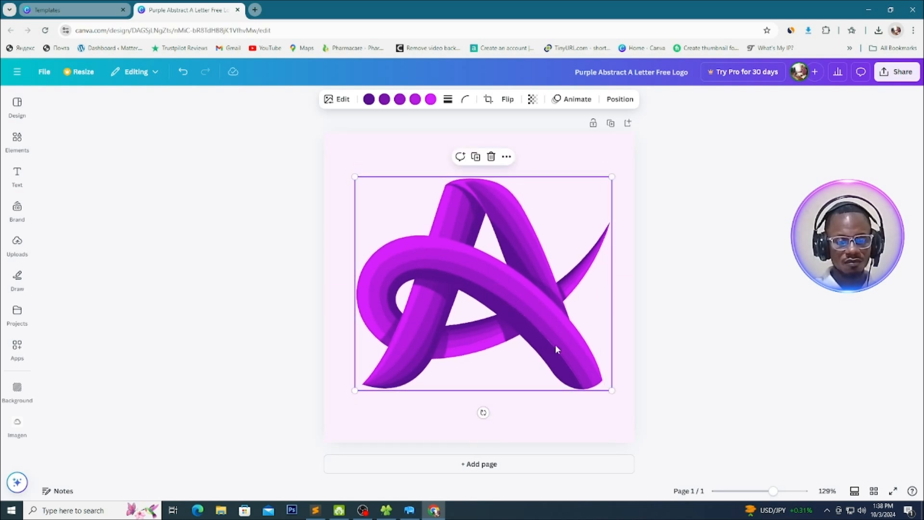
{"action": "left_click_drag", "start_coordinate": [612, 391], "coordinate": [628, 407]}
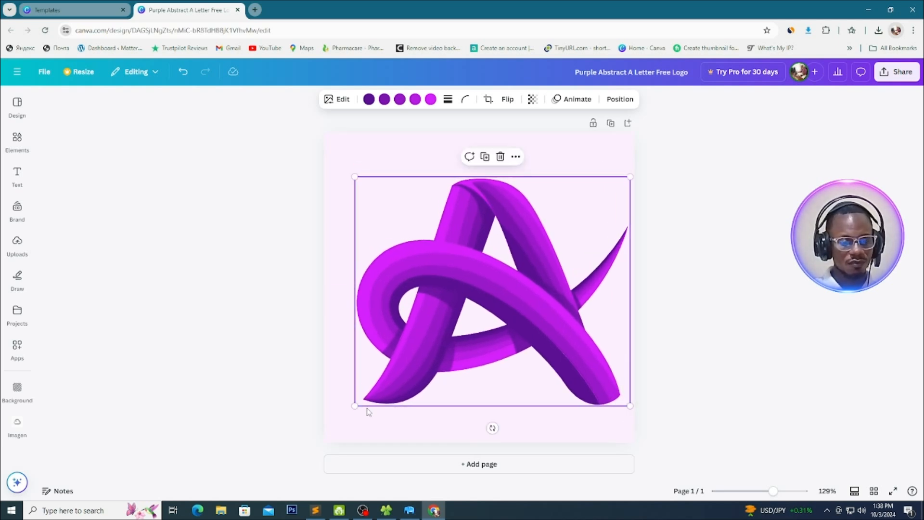
{"action": "left_click_drag", "start_coordinate": [355, 406], "coordinate": [338, 419]}
{"action": "left_click_drag", "start_coordinate": [475, 288], "coordinate": [470, 283]}
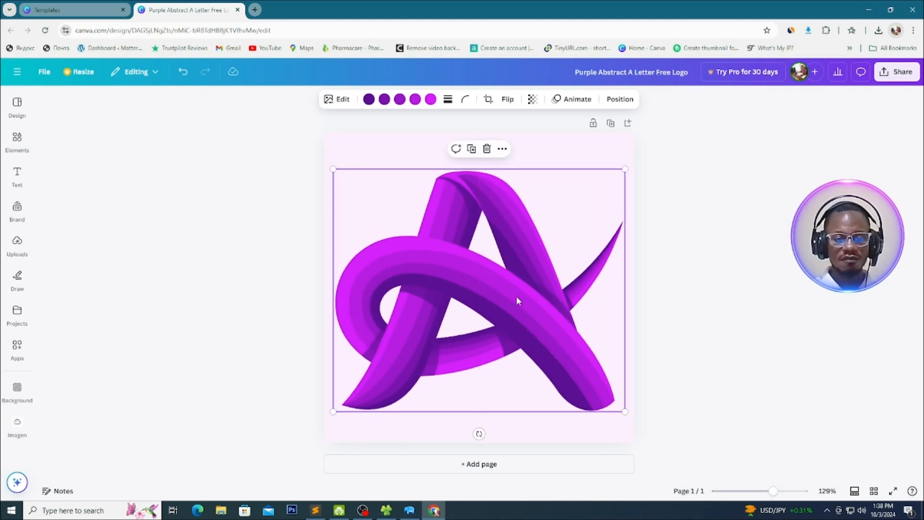
{"action": "left_click_drag", "start_coordinate": [505, 291], "coordinate": [501, 279]}
Remove the light pink background from the logo page
{"action": "left_click", "coordinate": [677, 263]}
{"action": "left_click", "coordinate": [570, 151]}
{"action": "key", "text": "Delete"}
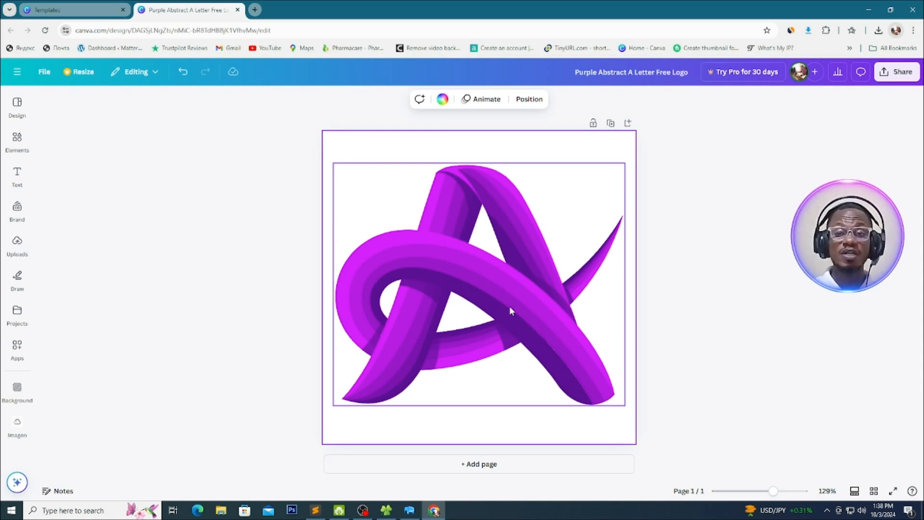
Download the finished purple A logo as a PNG at size 1 with the download settings saved
{"action": "left_click", "coordinate": [688, 221]}
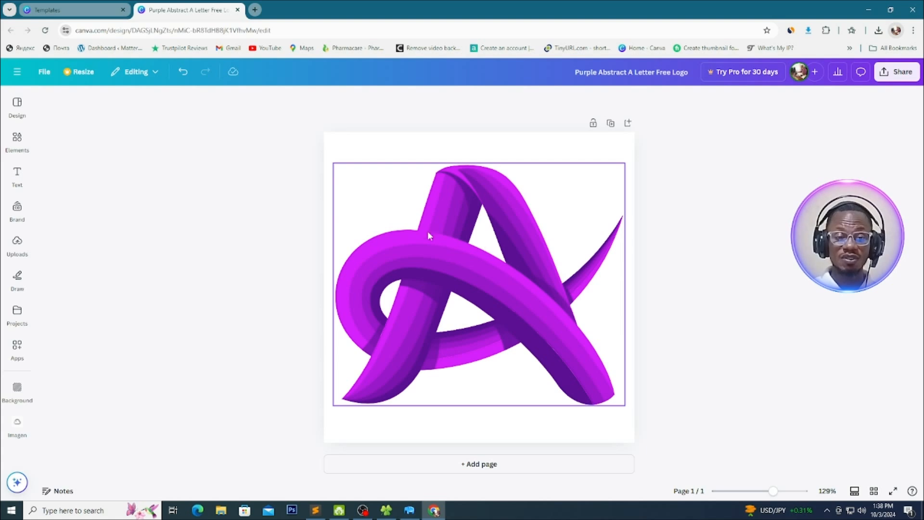
{"action": "left_click", "coordinate": [906, 74]}
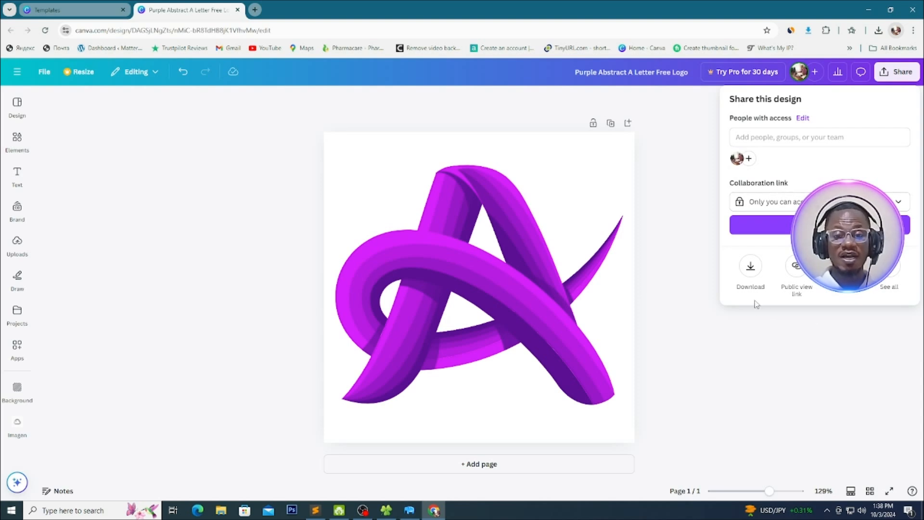
{"action": "left_click", "coordinate": [750, 268]}
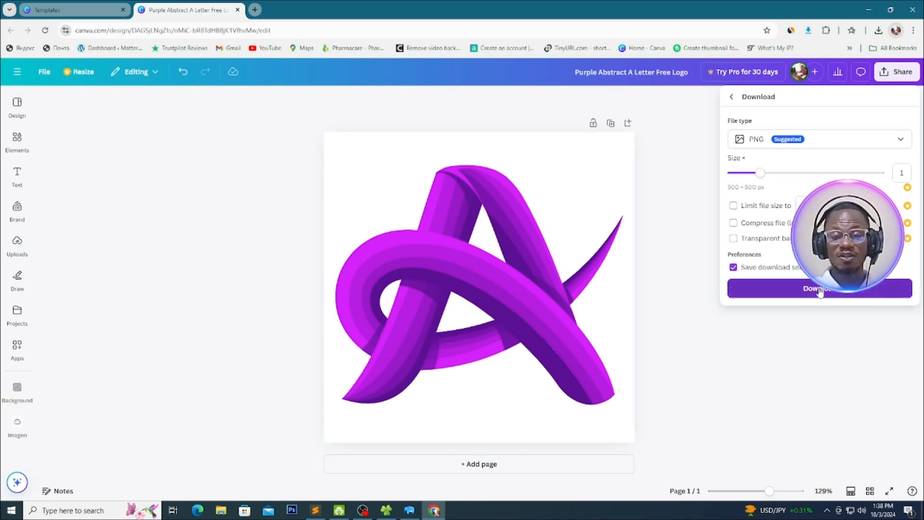
{"action": "left_click", "coordinate": [752, 288]}
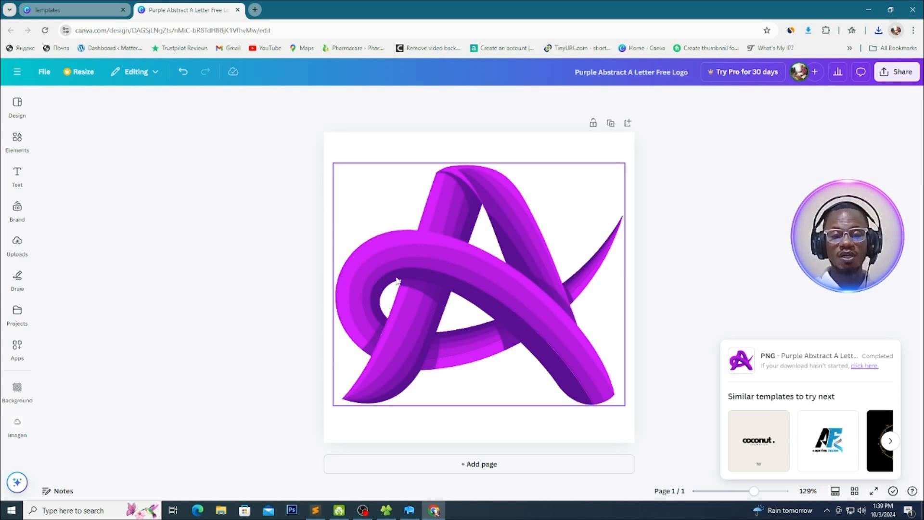
Minimize the browser and file windows, and close the running Armstrong Calculator app
{"action": "left_click", "coordinate": [866, 11]}
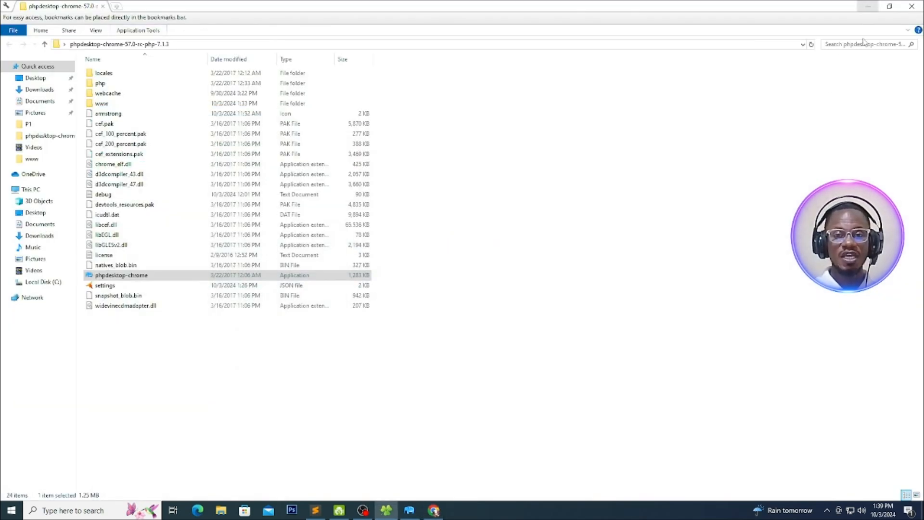
{"action": "left_click", "coordinate": [868, 8]}
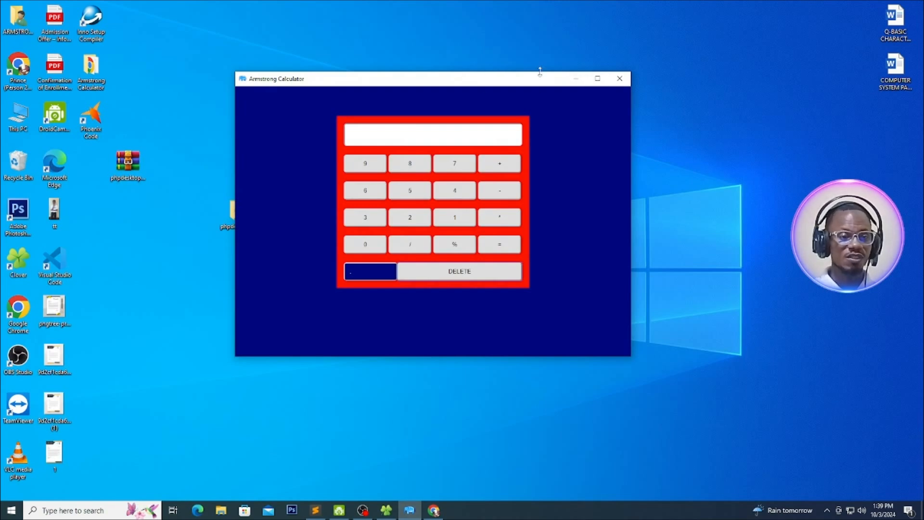
{"action": "left_click", "coordinate": [619, 78]}
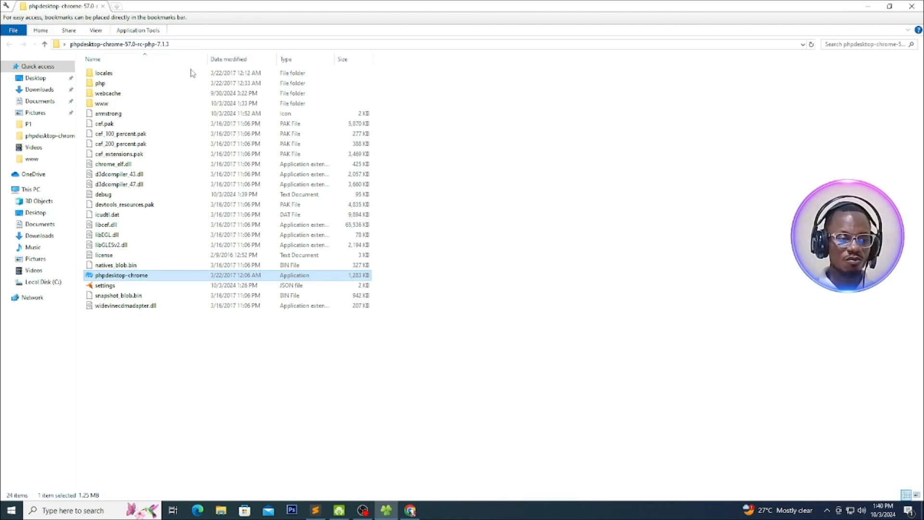
Create a new folder named logo inside the www folder of phpdesktop-chrome-57.0-rc-php-7.1.3
{"action": "double_click", "coordinate": [95, 105]}
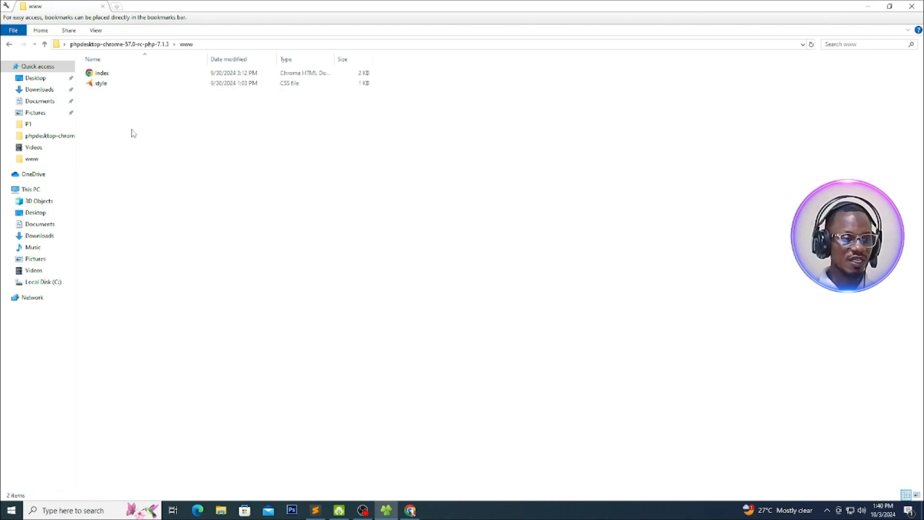
{"action": "right_click", "coordinate": [96, 141]}
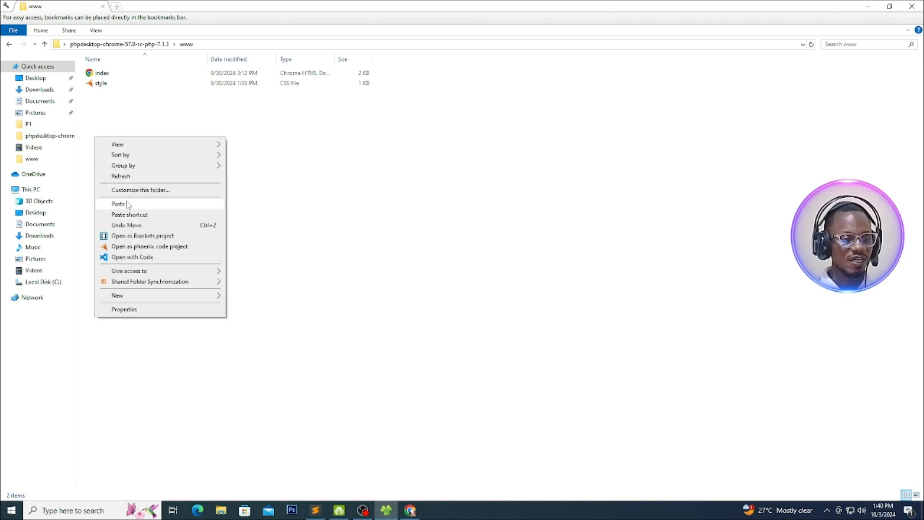
{"action": "left_click", "coordinate": [137, 110]}
{"action": "right_click", "coordinate": [137, 109]}
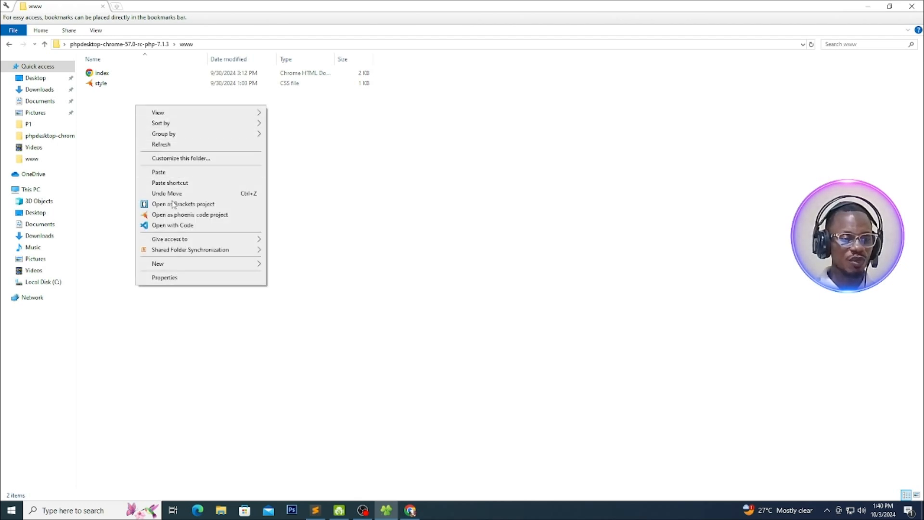
{"action": "mouse_move", "coordinate": [216, 267]}
{"action": "left_click", "coordinate": [288, 265]}
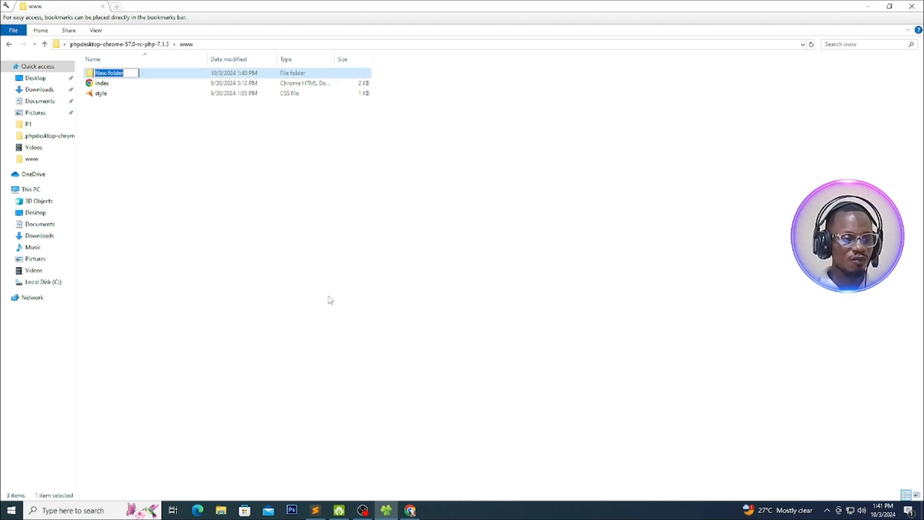
{"action": "key", "text": "BackSpace"}
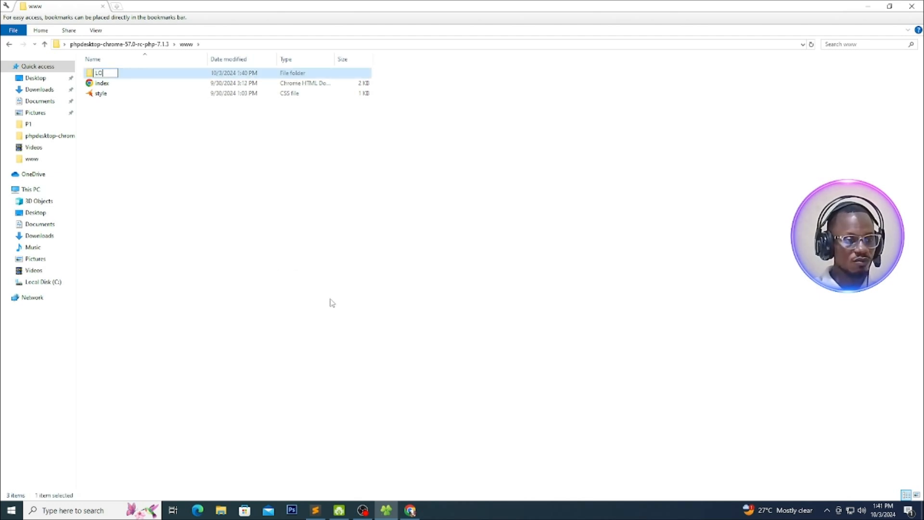
{"action": "type", "text": "lo"}
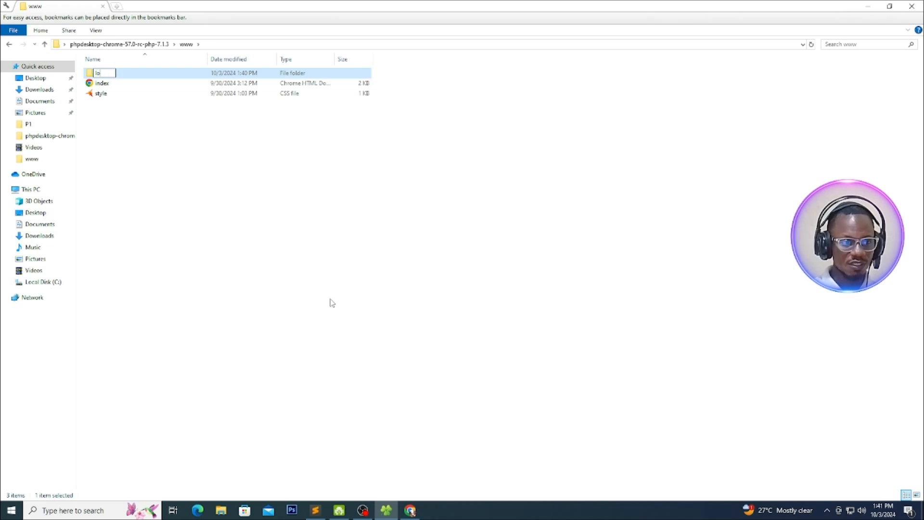
{"action": "type", "text": " go"}
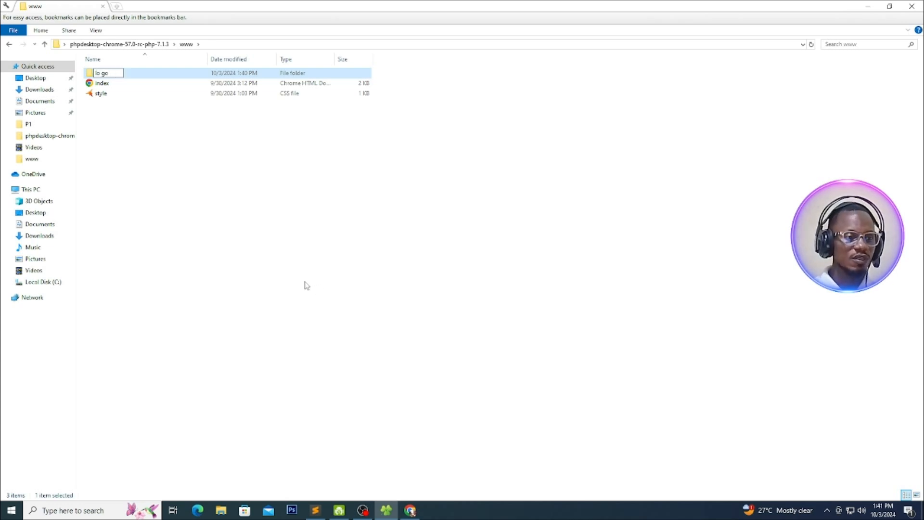
{"action": "key", "text": "BackSpace"}
{"action": "key", "text": "BackSpace"}
{"action": "key", "text": "BackSpace"}
{"action": "type", "text": "go"}
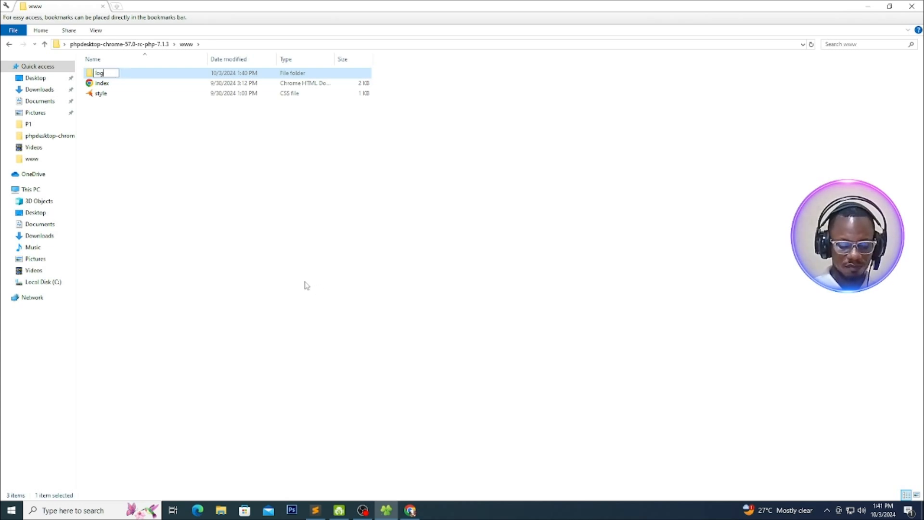
{"action": "left_click", "coordinate": [229, 268]}
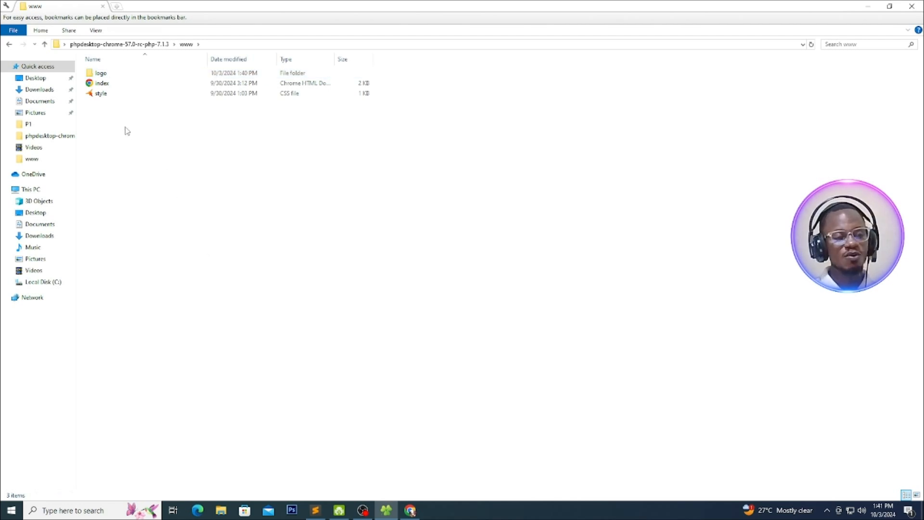
Paste the copied Purple Abstract A Letter Free Logo PNG into the logo folder and rename it armstrong
{"action": "double_click", "coordinate": [98, 74]}
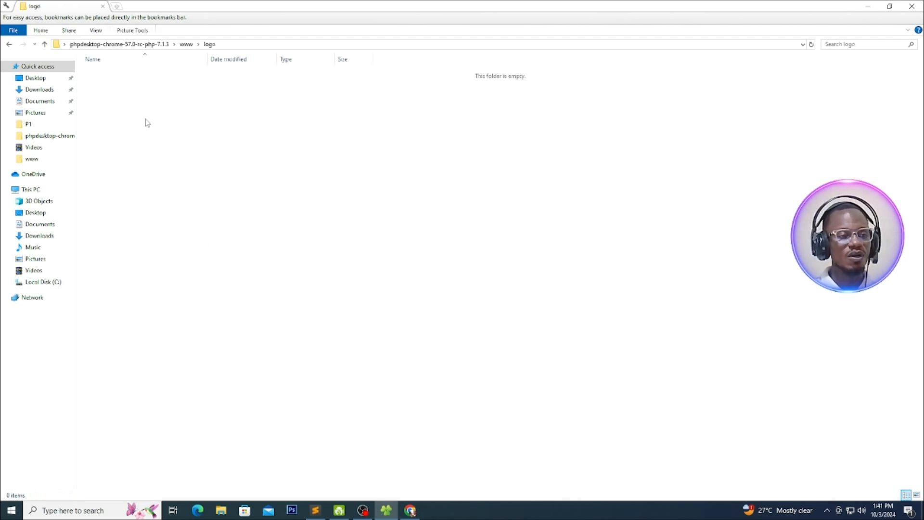
{"action": "key", "text": "ctrl+v"}
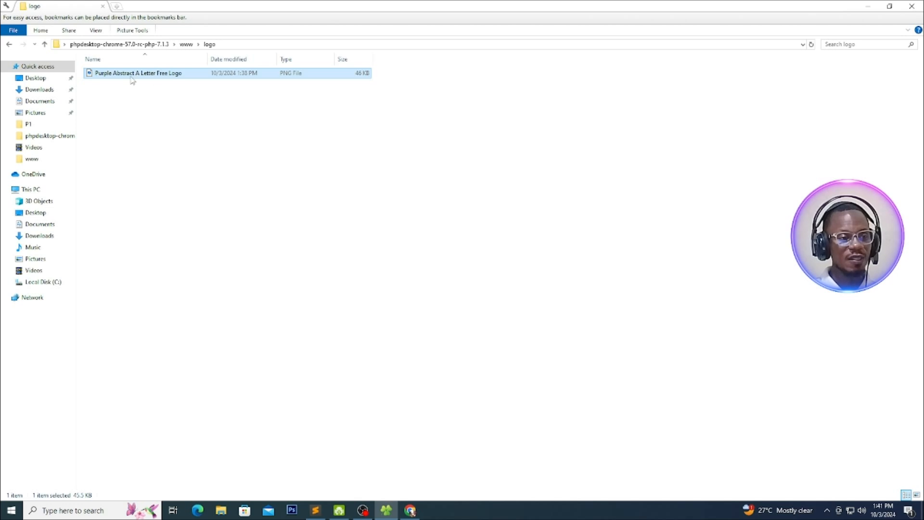
{"action": "right_click", "coordinate": [116, 74]}
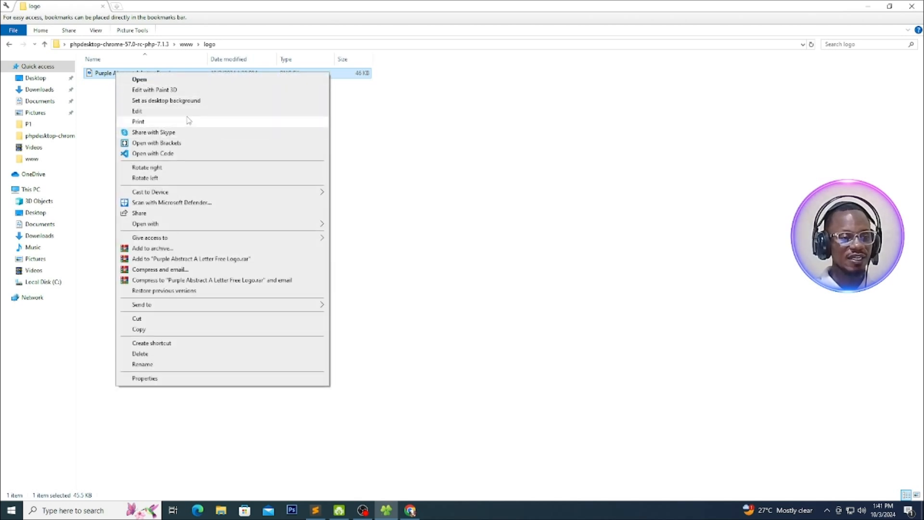
{"action": "left_click", "coordinate": [143, 364]}
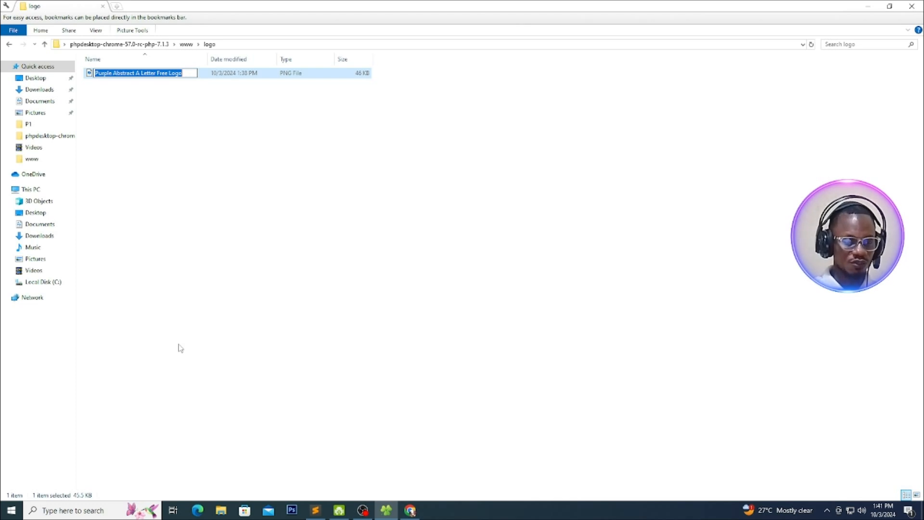
{"action": "type", "text": "arms"}
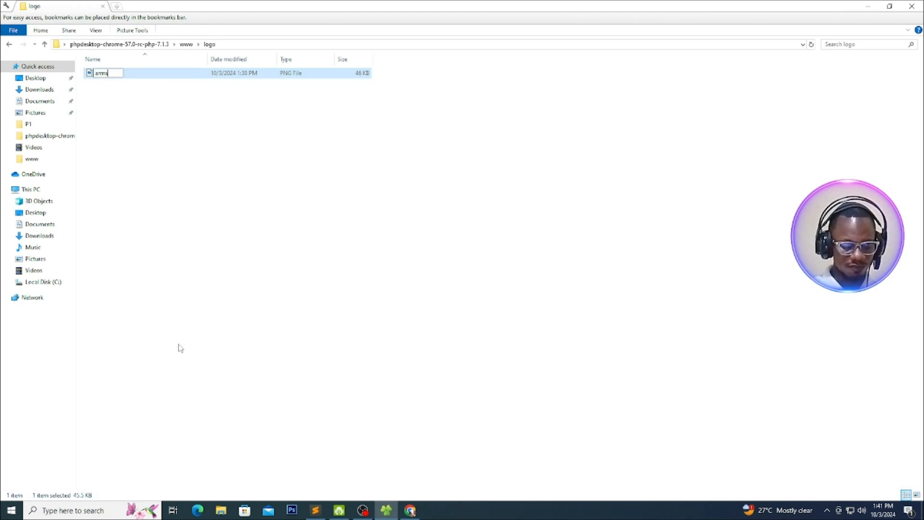
{"action": "type", "text": "trong"}
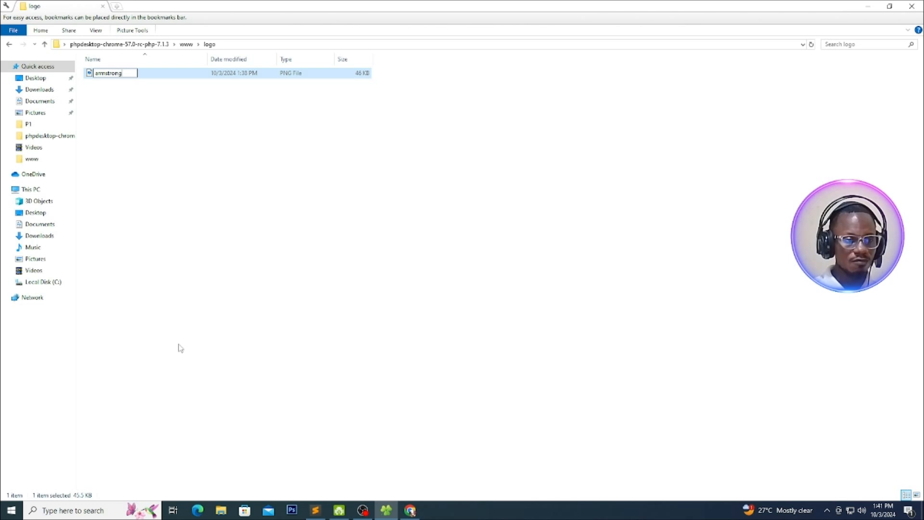
{"action": "key", "text": "Return"}
Display the logo folder's contents as extra large icons to preview the armstrong image
{"action": "right_click", "coordinate": [136, 137]}
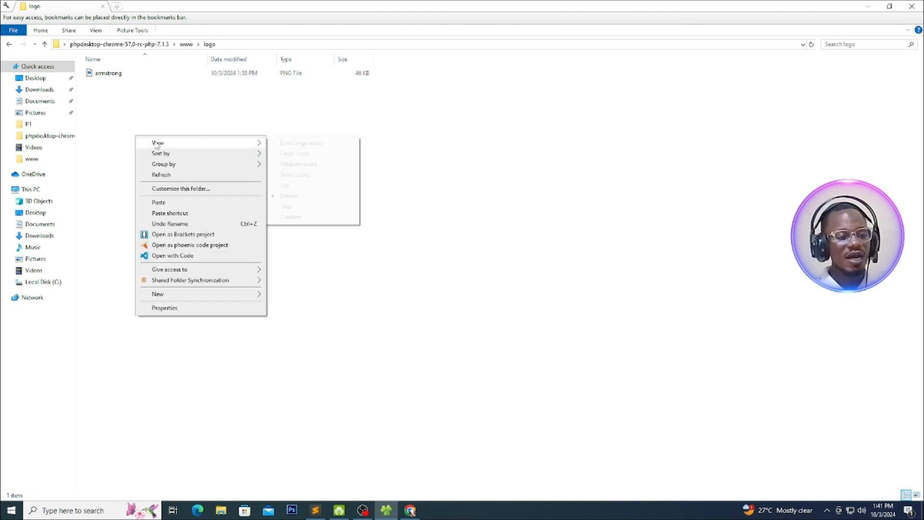
{"action": "mouse_move", "coordinate": [183, 143]}
{"action": "left_click", "coordinate": [303, 144]}
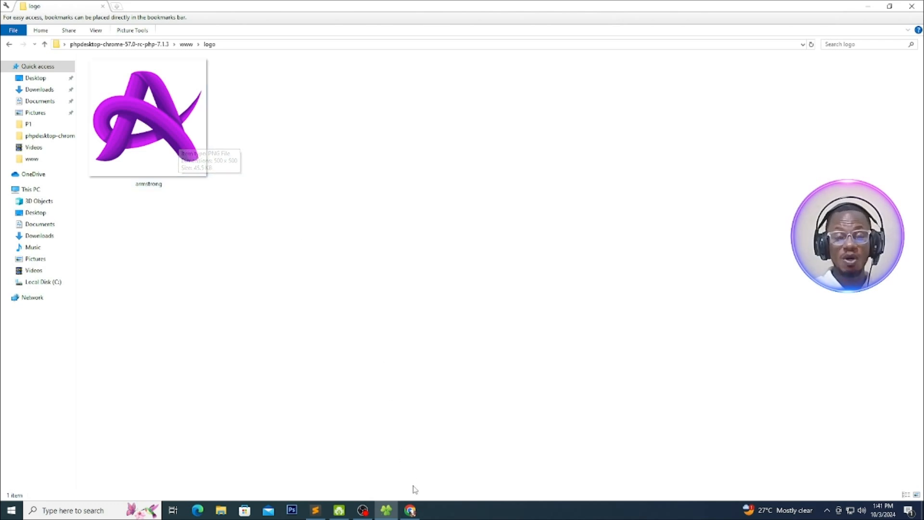
Switch to Chrome and search Google in a new tab for "png to ico converter"
{"action": "left_click", "coordinate": [410, 510]}
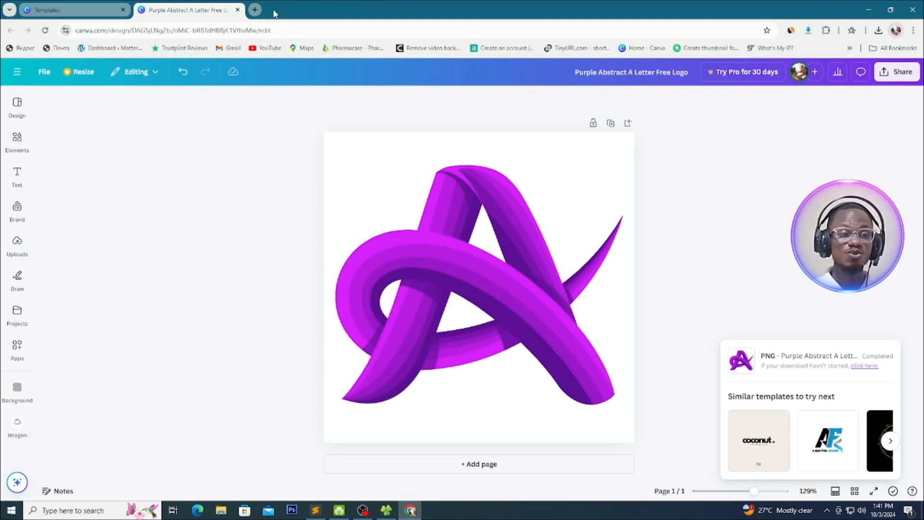
{"action": "left_click", "coordinate": [254, 10]}
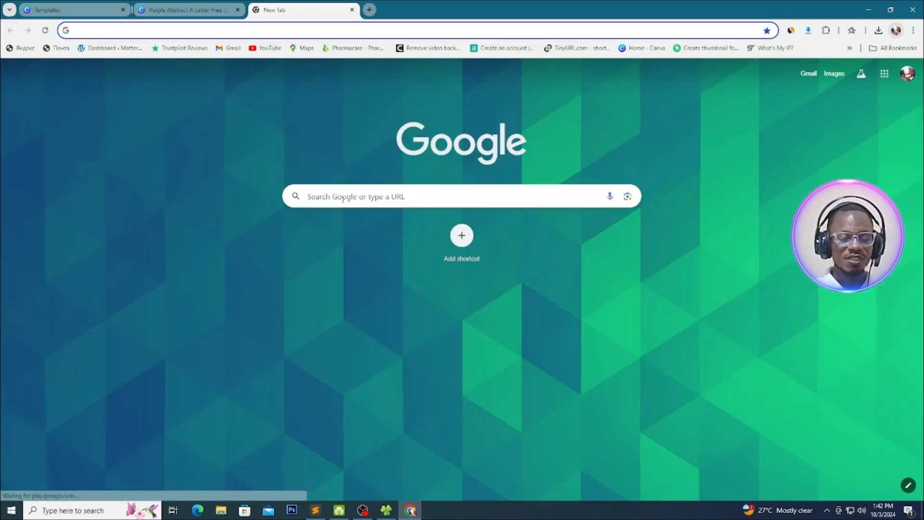
{"action": "left_click", "coordinate": [357, 199]}
{"action": "type", "text": "p"}
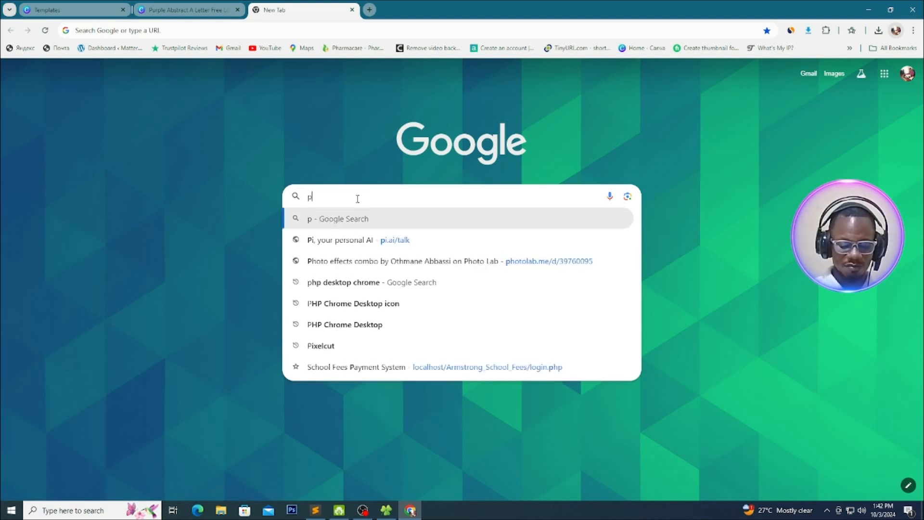
{"action": "type", "text": "ng "}
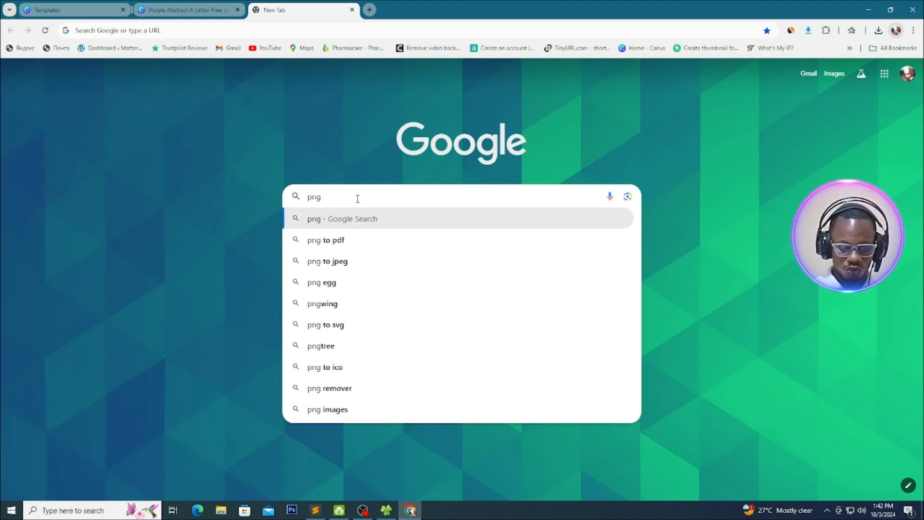
{"action": "type", "text": "to"}
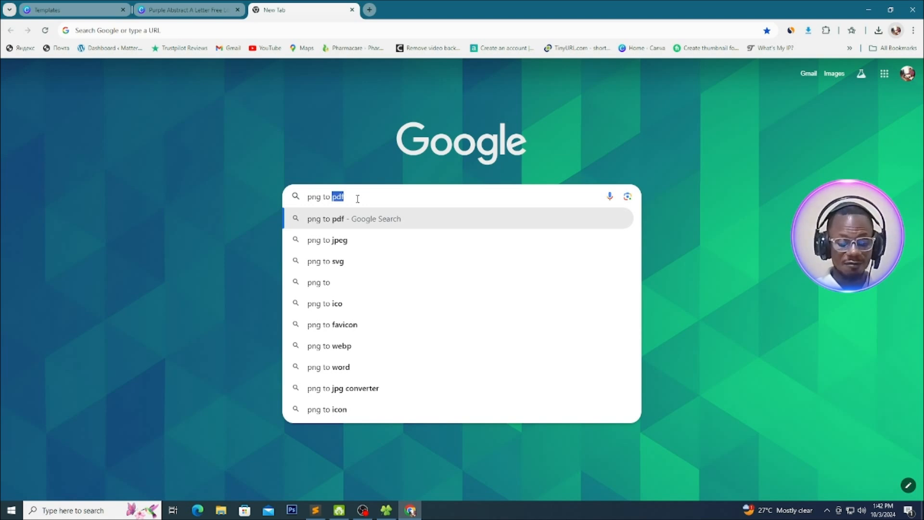
{"action": "type", "text": " ico"}
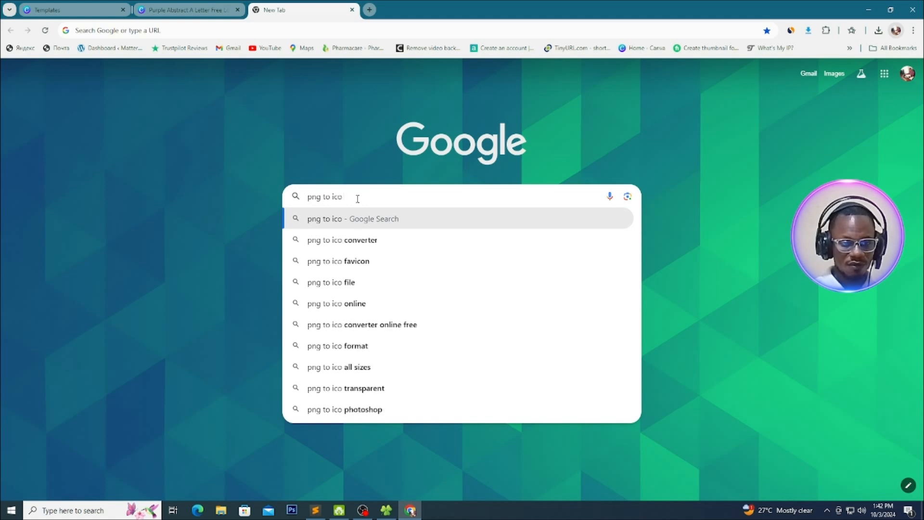
{"action": "left_click", "coordinate": [349, 249]}
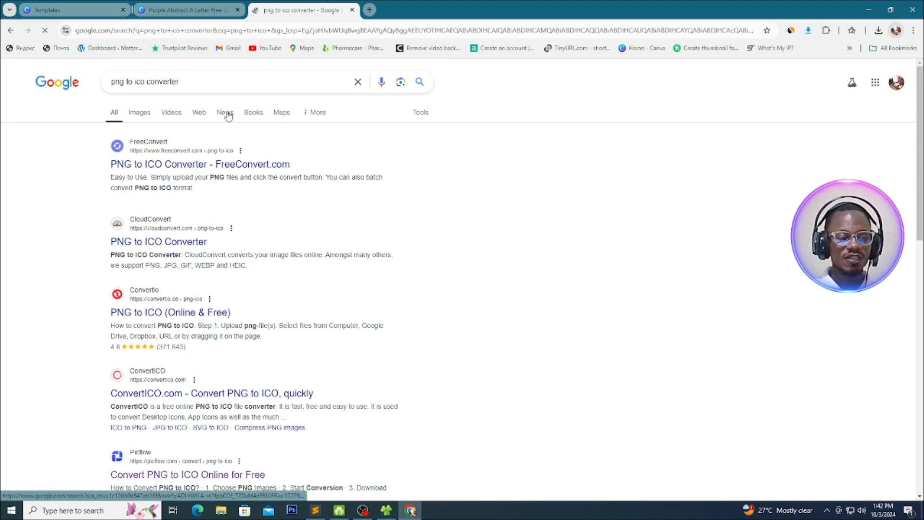
Open Picflow's Convert PNG to ICO Online for Free page from the search results
{"action": "scroll", "coordinate": [214, 157], "scroll_direction": "down", "scroll_amount": 1}
{"action": "scroll", "coordinate": [213, 157], "scroll_direction": "down", "scroll_amount": 5}
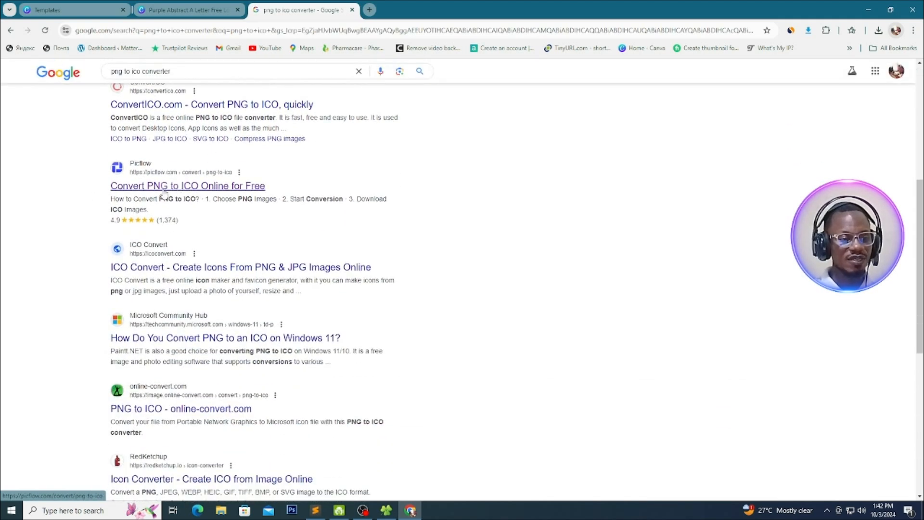
{"action": "left_click", "coordinate": [106, 161]}
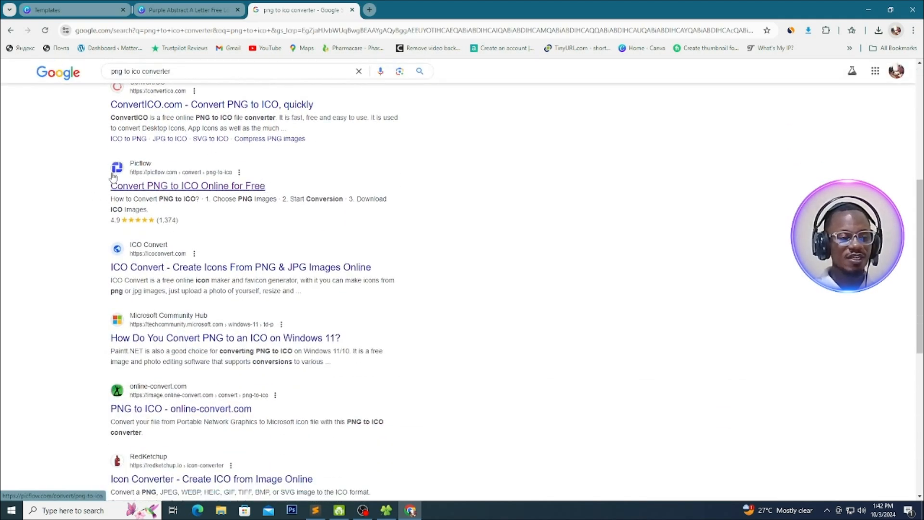
{"action": "left_click", "coordinate": [162, 188]}
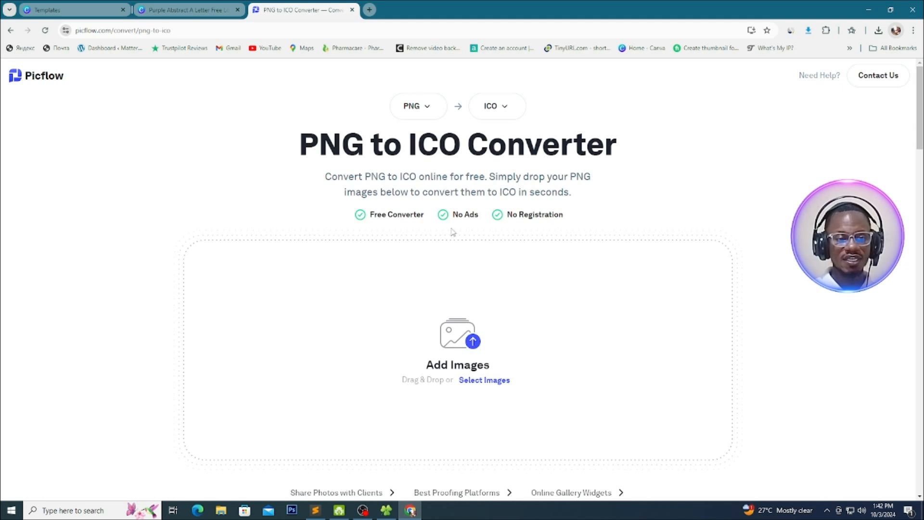
{"action": "scroll", "coordinate": [473, 342], "scroll_direction": "down", "scroll_amount": 1}
{"action": "scroll", "coordinate": [301, 175], "scroll_direction": "up", "scroll_amount": 1}
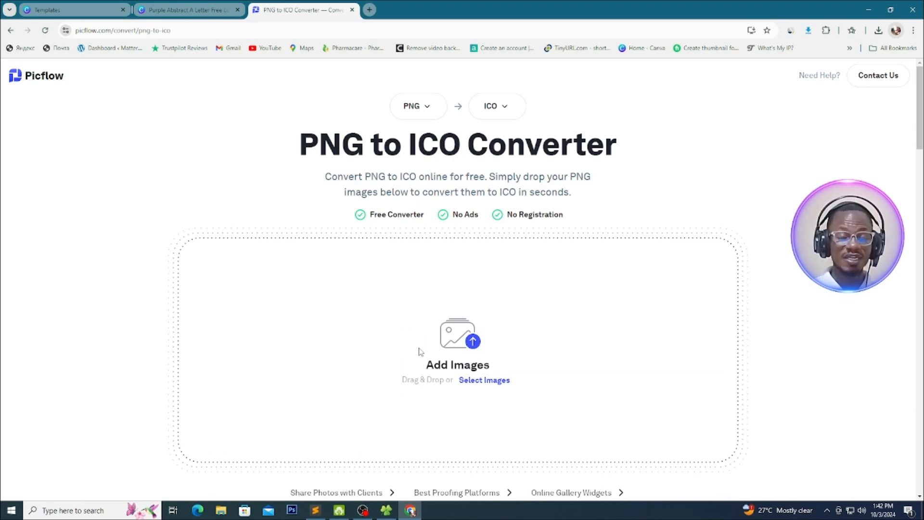
Add the armstrong PNG from the www/logo folder to the PNG to ICO converter
{"action": "left_click", "coordinate": [455, 345]}
{"action": "left_click", "coordinate": [183, 181]}
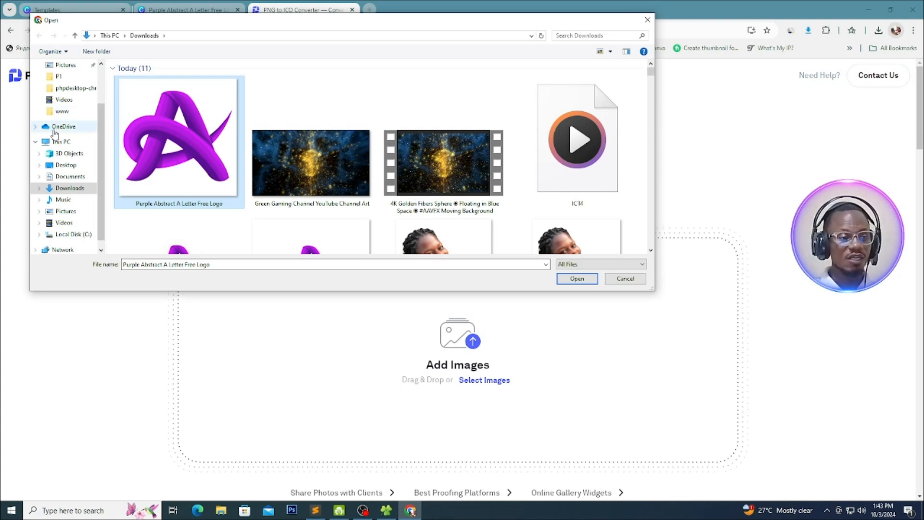
{"action": "left_click", "coordinate": [61, 111]}
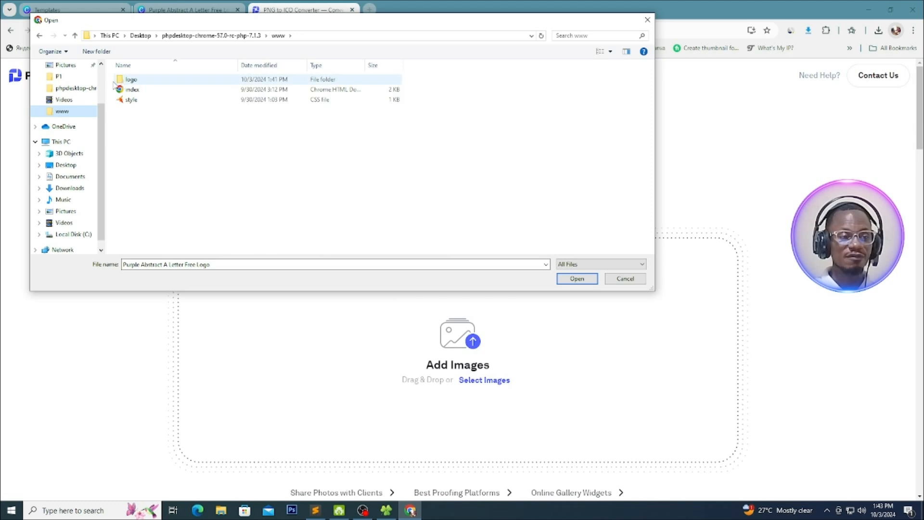
{"action": "double_click", "coordinate": [128, 79]}
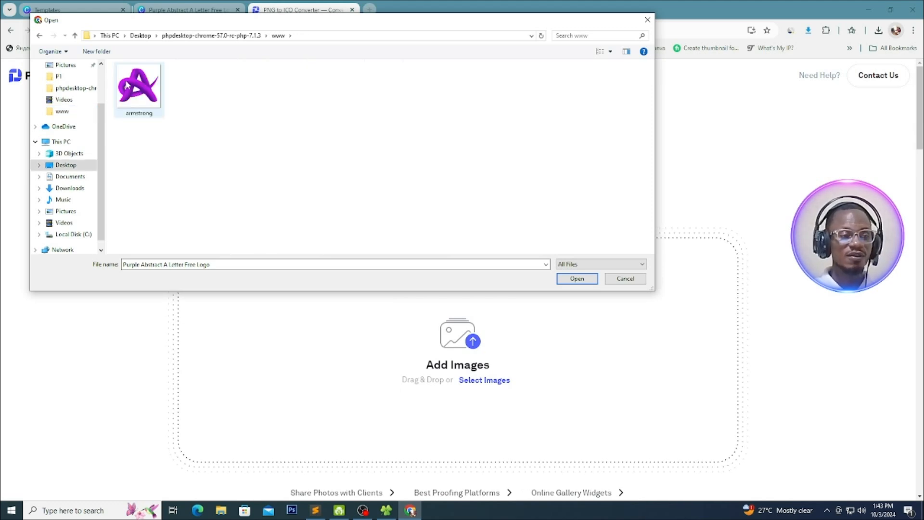
{"action": "left_click", "coordinate": [143, 116]}
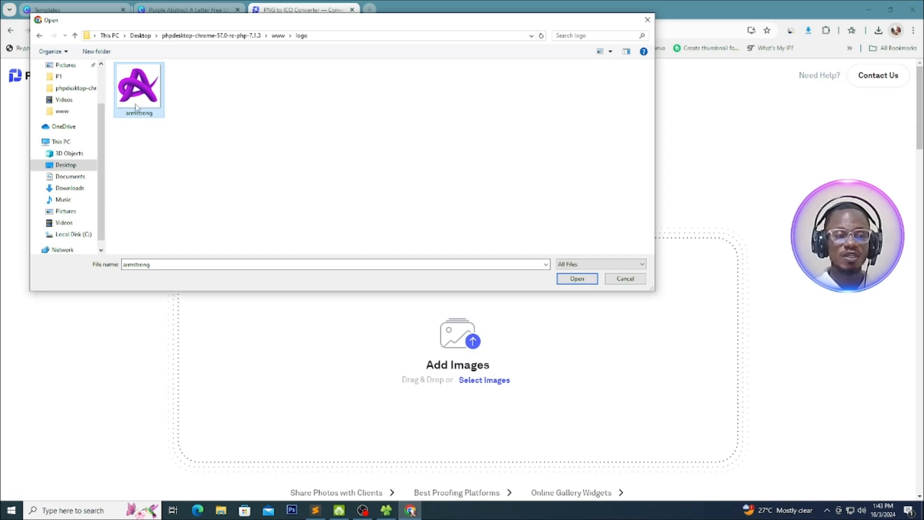
{"action": "left_click", "coordinate": [575, 278]}
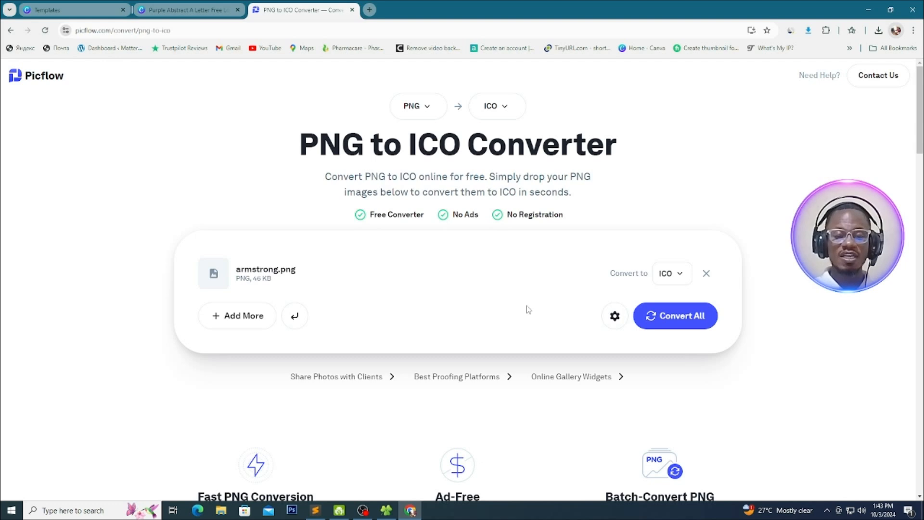
Convert armstrong.png to ICO, save the result and show the downloaded file in its folder
{"action": "left_click", "coordinate": [679, 318]}
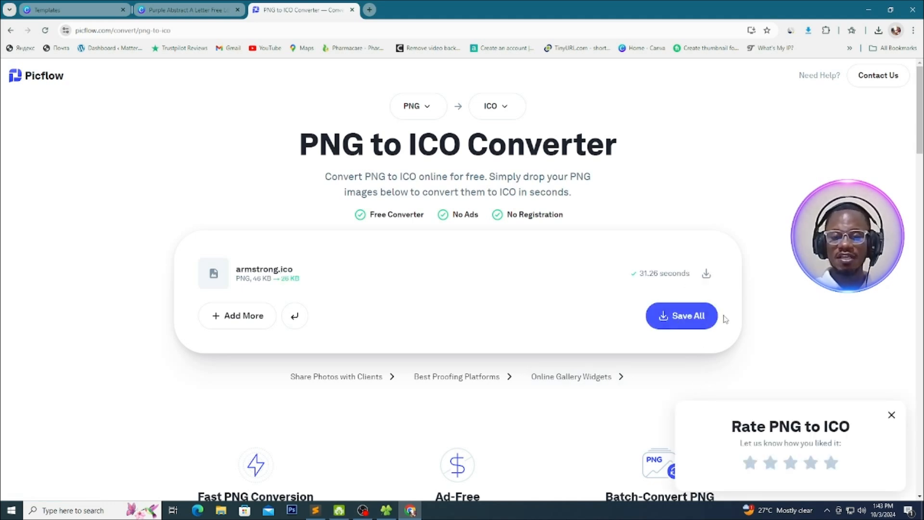
{"action": "left_click", "coordinate": [676, 324]}
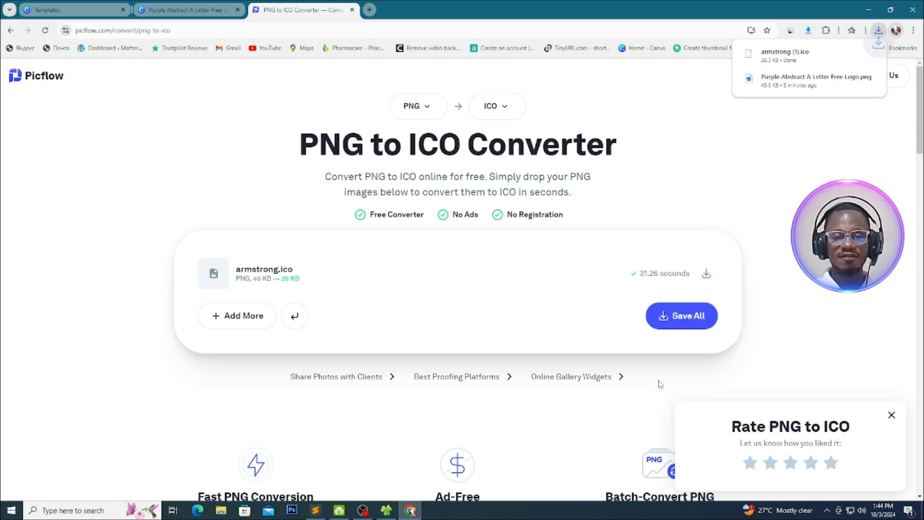
{"action": "left_click", "coordinate": [852, 54]}
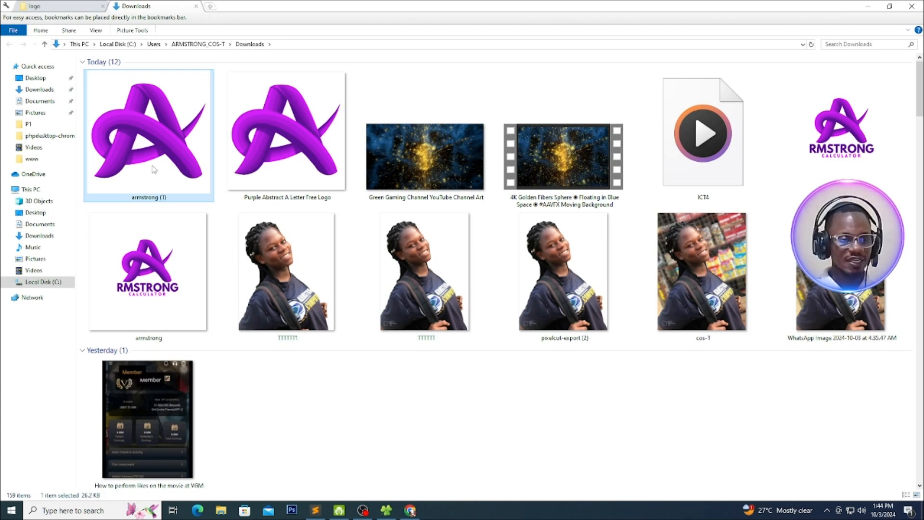
Move the downloaded armstrong (1) icon from Downloads into the logo folder, deleting the old armstrong PNG there
{"action": "key", "text": "ctrl+x"}
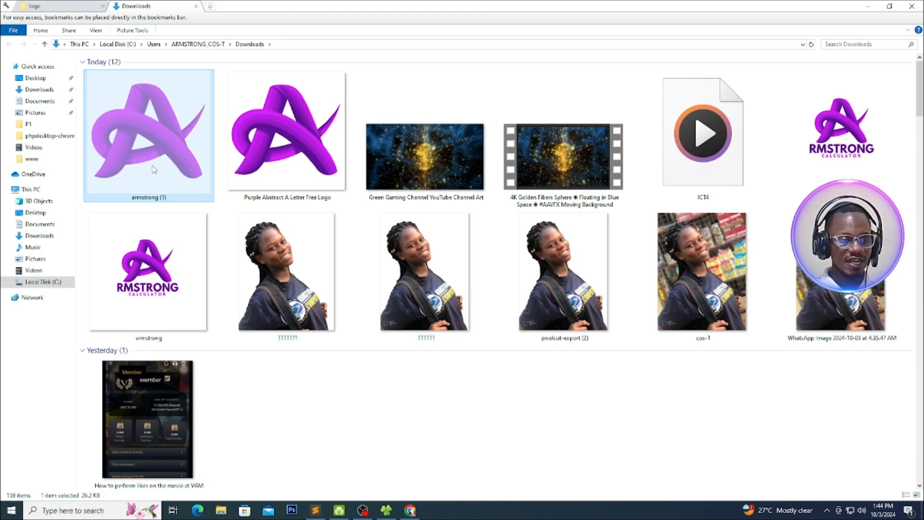
{"action": "left_click", "coordinate": [46, 10]}
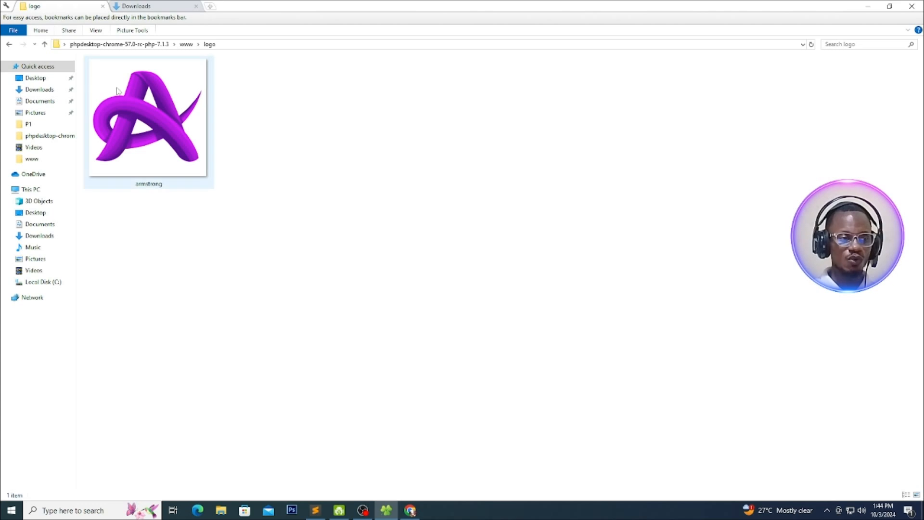
{"action": "left_click", "coordinate": [161, 126]}
{"action": "key", "text": "Delete"}
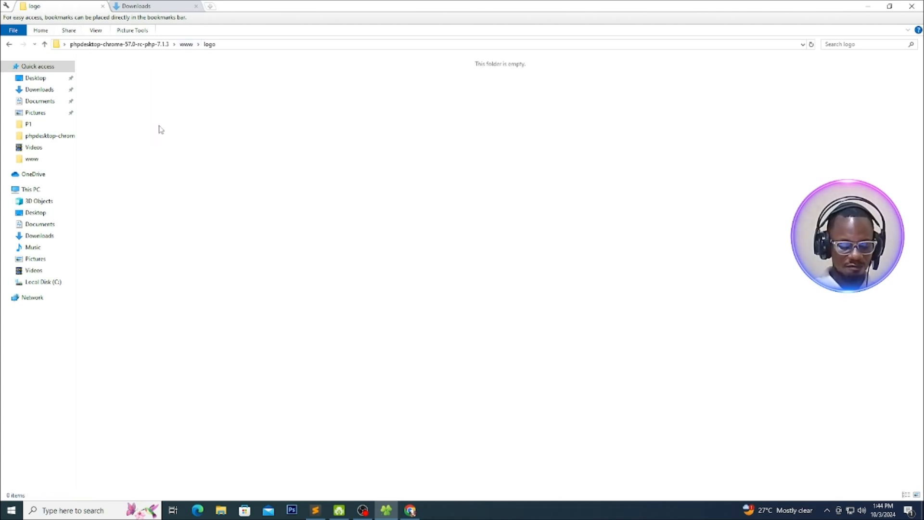
{"action": "key", "text": "ctrl+z"}
Rename the armstrong (1) icon in the logo folder as armstrong
{"action": "right_click", "coordinate": [157, 155]}
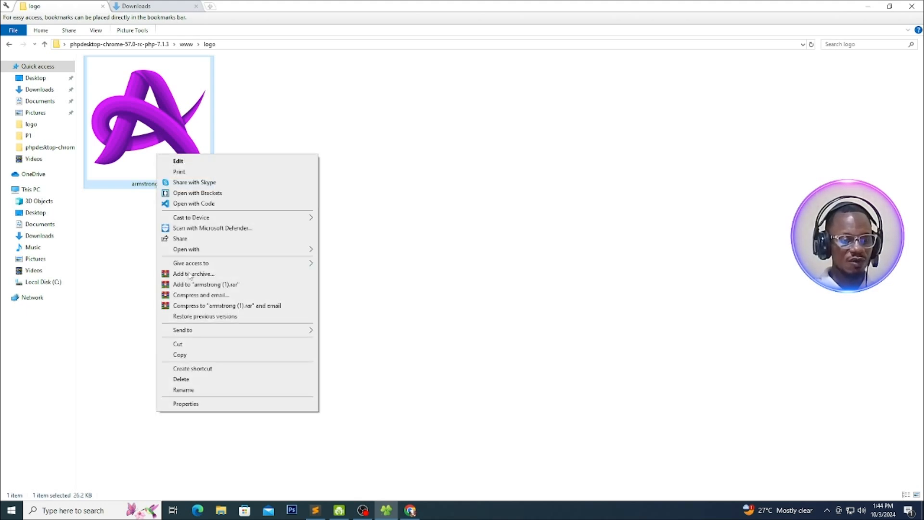
{"action": "left_click", "coordinate": [184, 390]}
{"action": "left_click", "coordinate": [171, 183]}
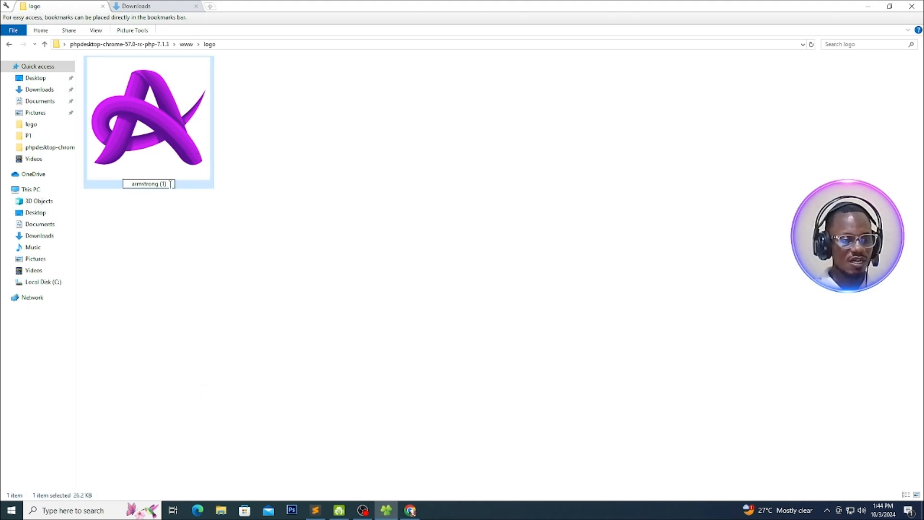
{"action": "key", "text": "BackSpace"}
{"action": "key", "text": "BackSpace"}
{"action": "key", "text": "BackSpace"}
{"action": "key", "text": "BackSpace"}
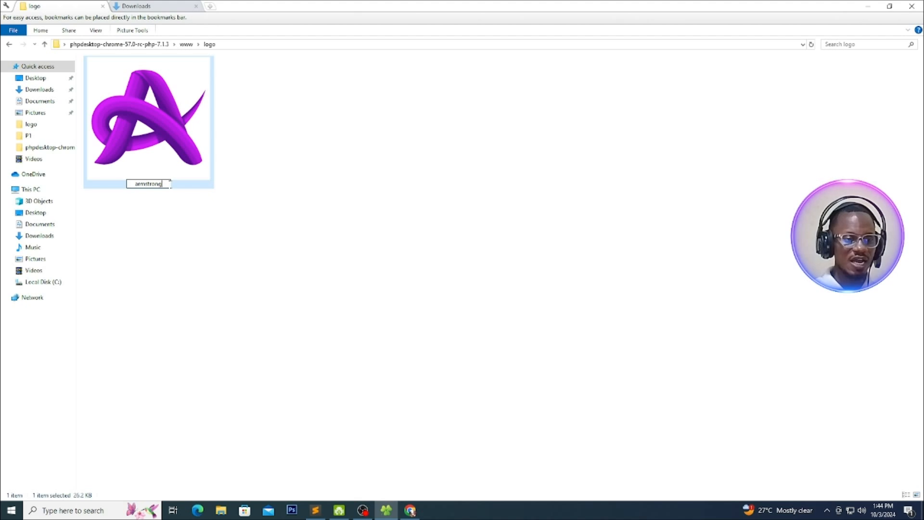
{"action": "key", "text": "Return"}
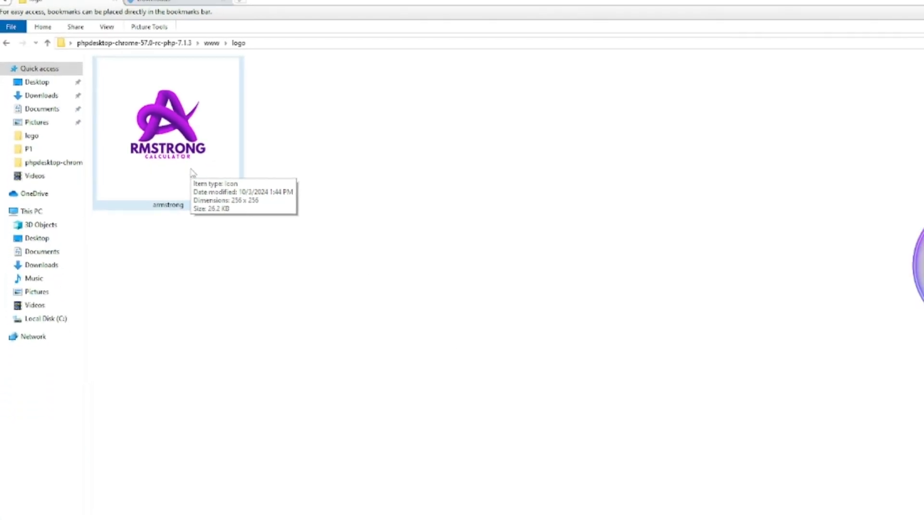
Run phpdesktop-chrome from the PHP Desktop root folder to check the calculator window's title bar icon, and close it
{"action": "left_click", "coordinate": [6, 44]}
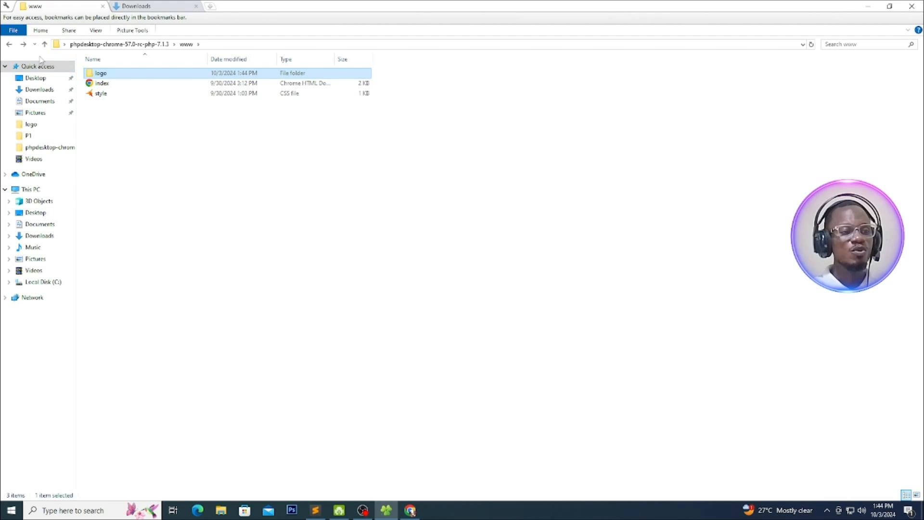
{"action": "left_click", "coordinate": [8, 45]}
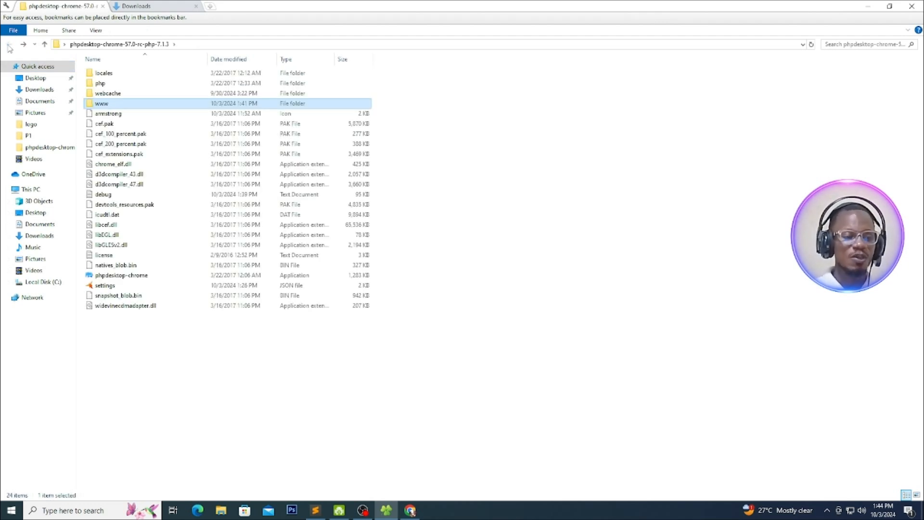
{"action": "double_click", "coordinate": [116, 278]}
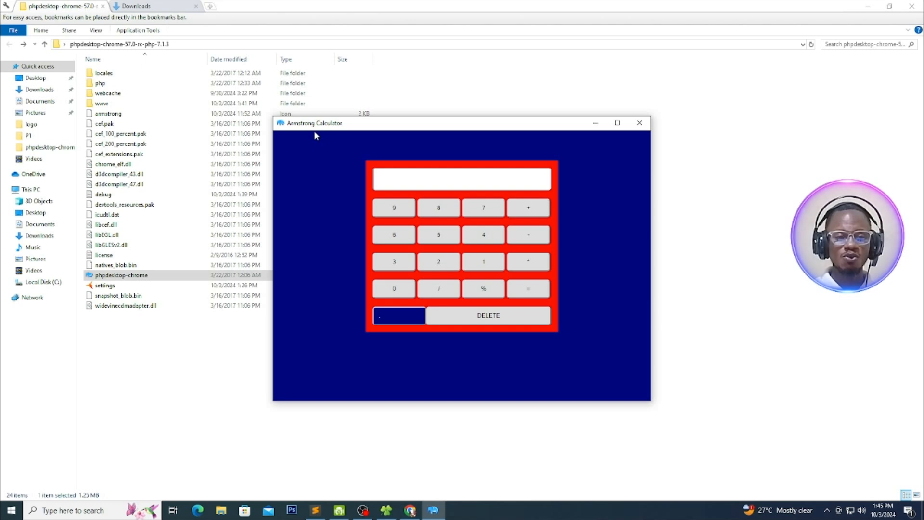
{"action": "left_click", "coordinate": [638, 123]}
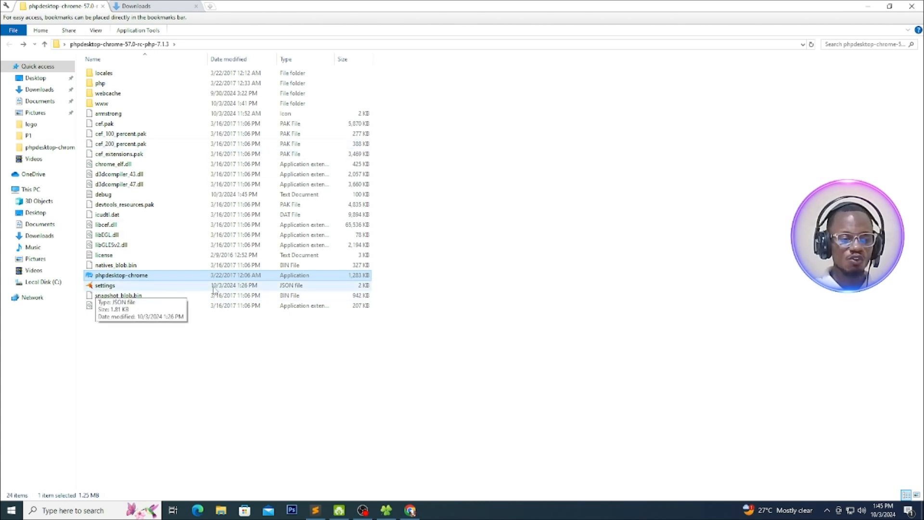
Open the settings JSON file from the PHP Desktop root folder in Sublime Text
{"action": "left_click", "coordinate": [104, 285]}
{"action": "right_click", "coordinate": [103, 288]}
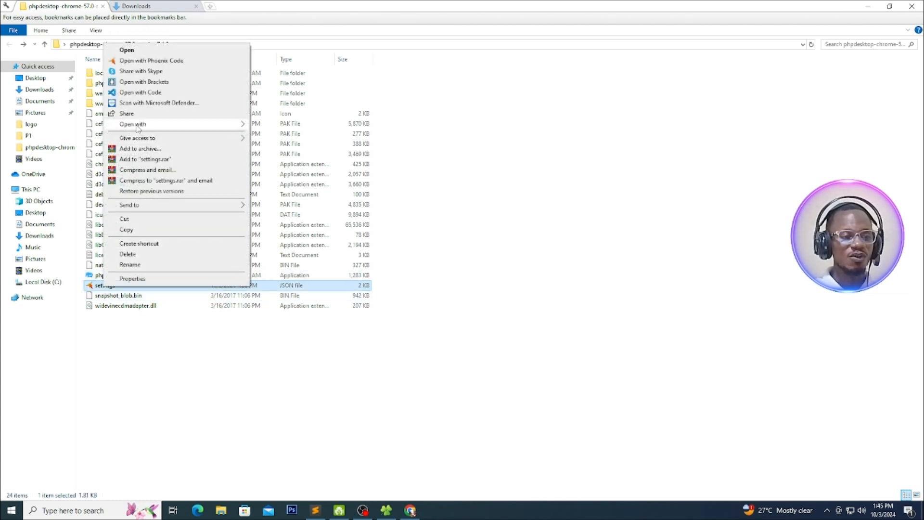
{"action": "mouse_move", "coordinate": [137, 125]}
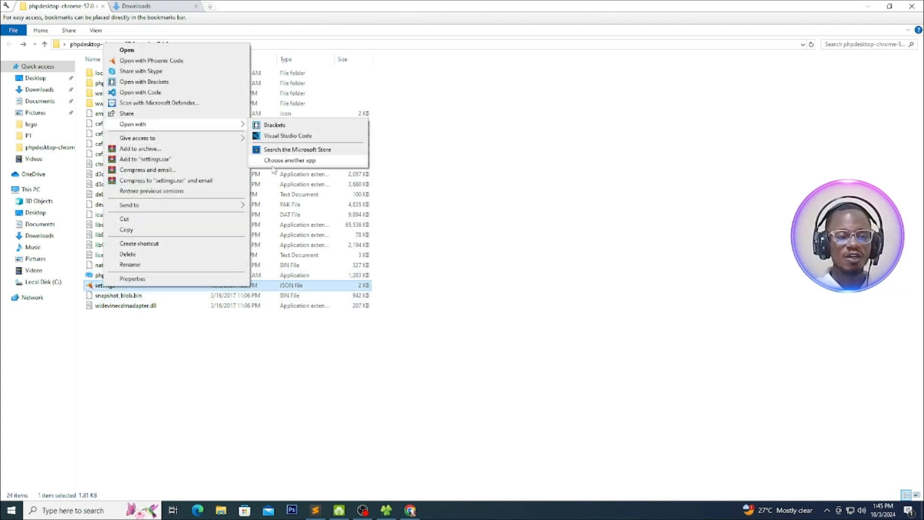
{"action": "left_click", "coordinate": [298, 161]}
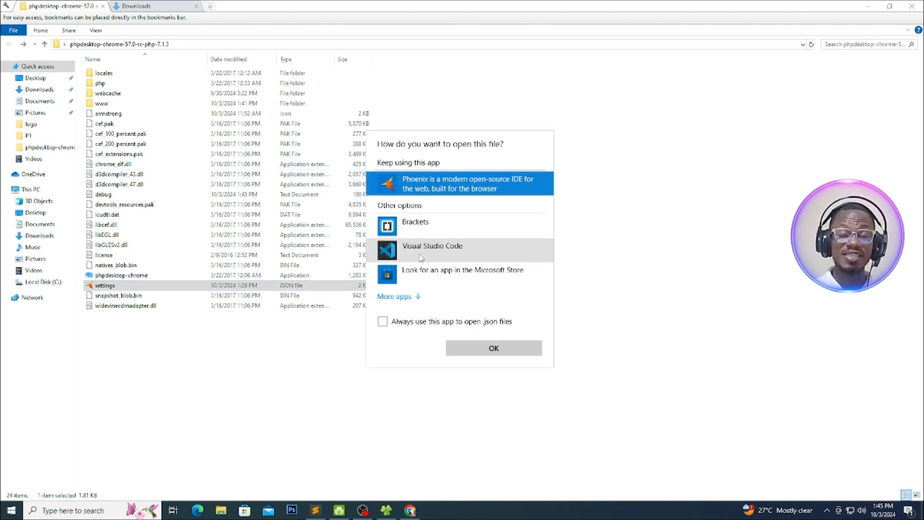
{"action": "left_click", "coordinate": [411, 296]}
{"action": "scroll", "coordinate": [432, 295], "scroll_direction": "down", "scroll_amount": 3}
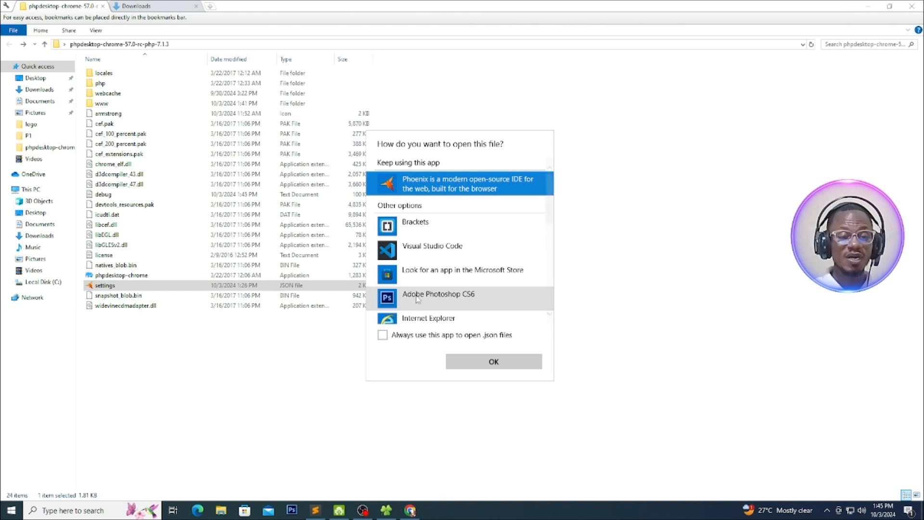
{"action": "scroll", "coordinate": [432, 294], "scroll_direction": "down", "scroll_amount": 4}
{"action": "left_click", "coordinate": [423, 241]}
{"action": "left_click", "coordinate": [492, 362]}
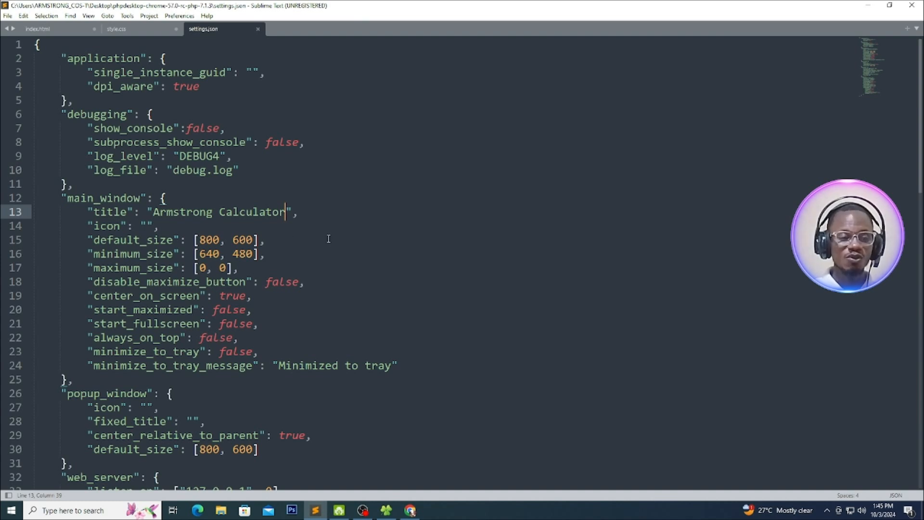
Place the text cursor inside the empty icon value under main_window in settings.json
{"action": "left_click_drag", "start_coordinate": [153, 210], "coordinate": [286, 212]}
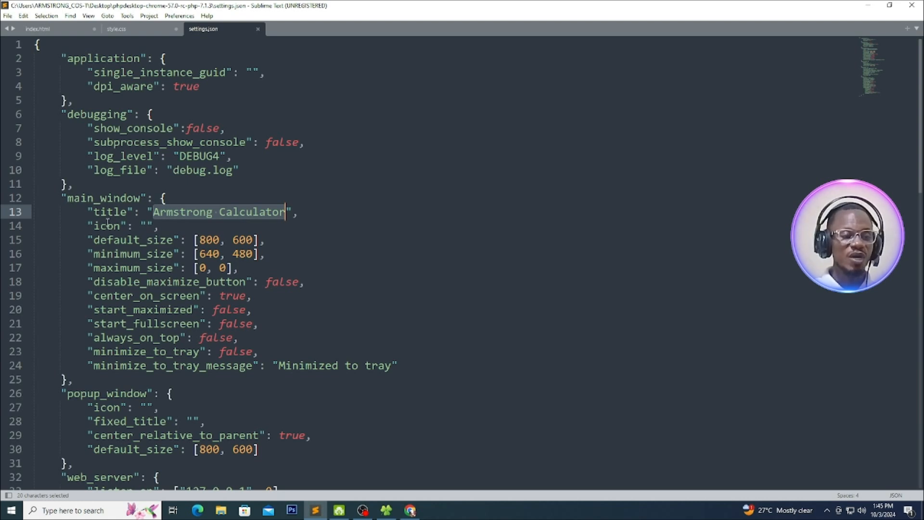
{"action": "left_click", "coordinate": [94, 226]}
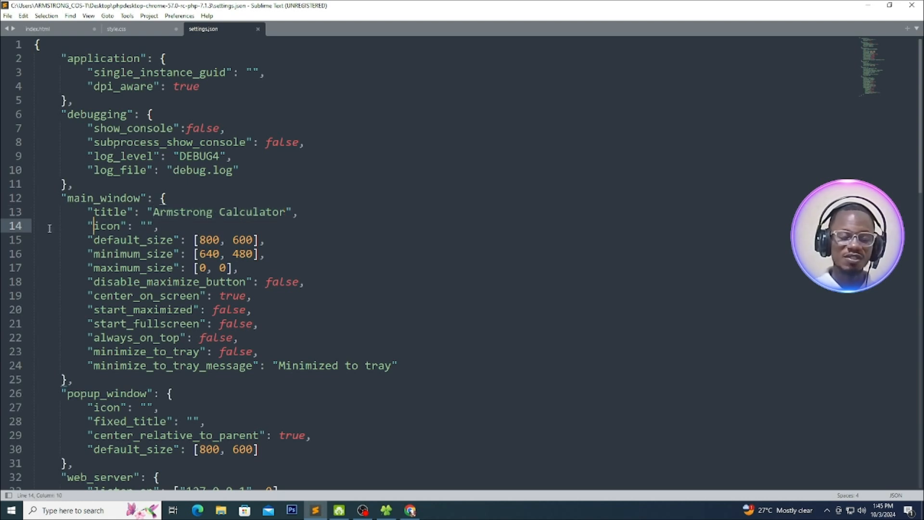
{"action": "left_click", "coordinate": [147, 224]}
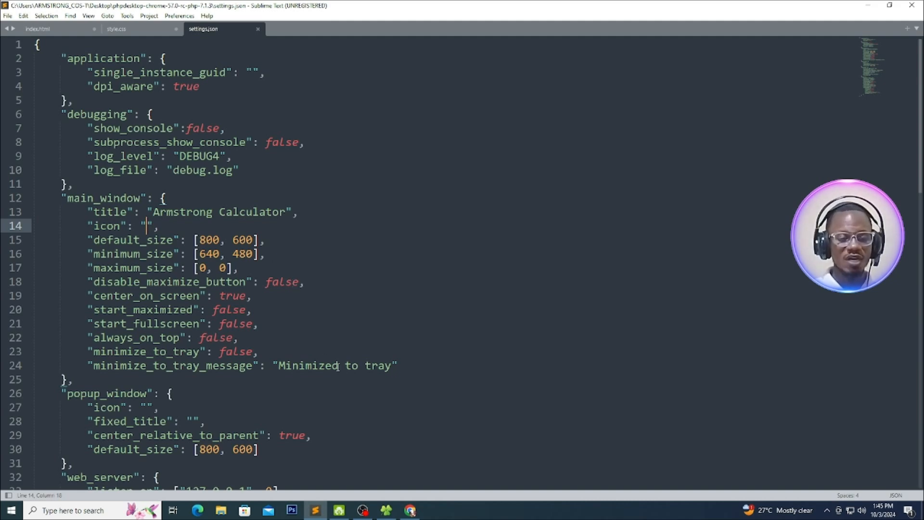
Switch to the file manager, open the www/logo folder and copy the www\logo part of its path
{"action": "key", "text": "alt+Tab"}
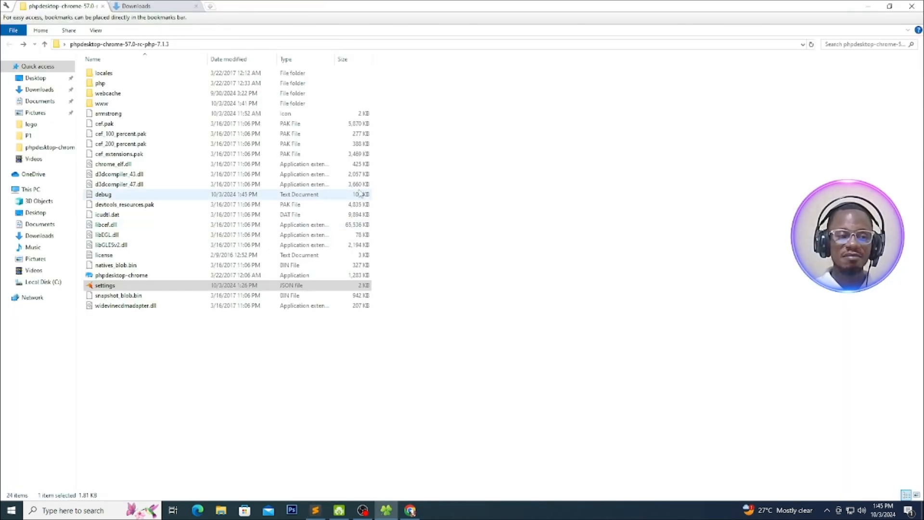
{"action": "double_click", "coordinate": [100, 103]}
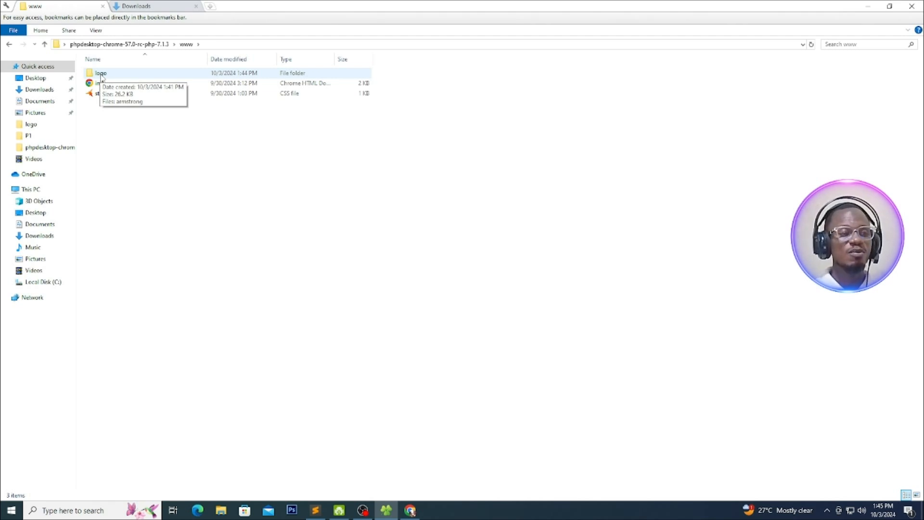
{"action": "double_click", "coordinate": [101, 73]}
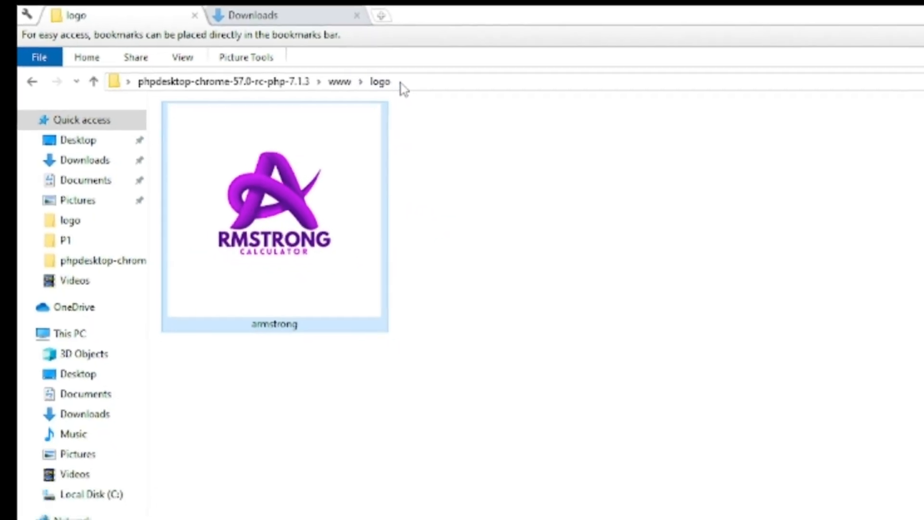
{"action": "left_click", "coordinate": [413, 83]}
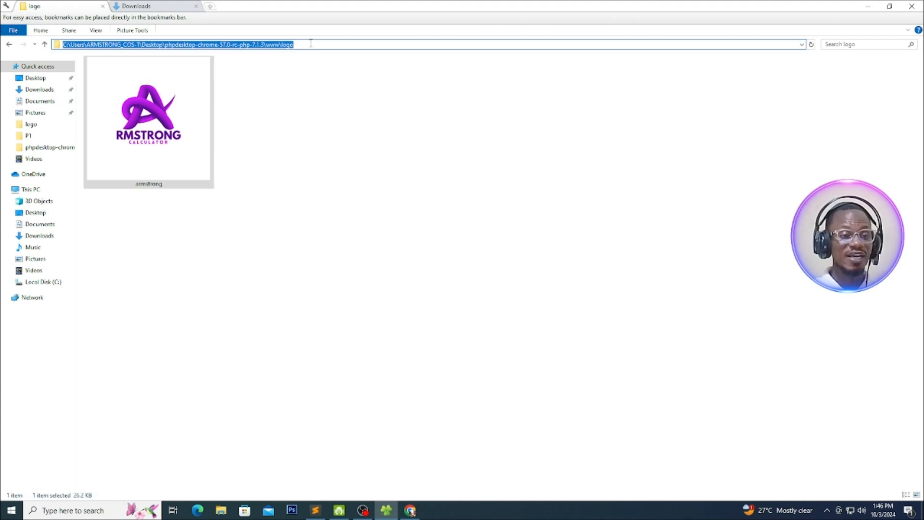
{"action": "left_click_drag", "start_coordinate": [311, 43], "coordinate": [267, 48]}
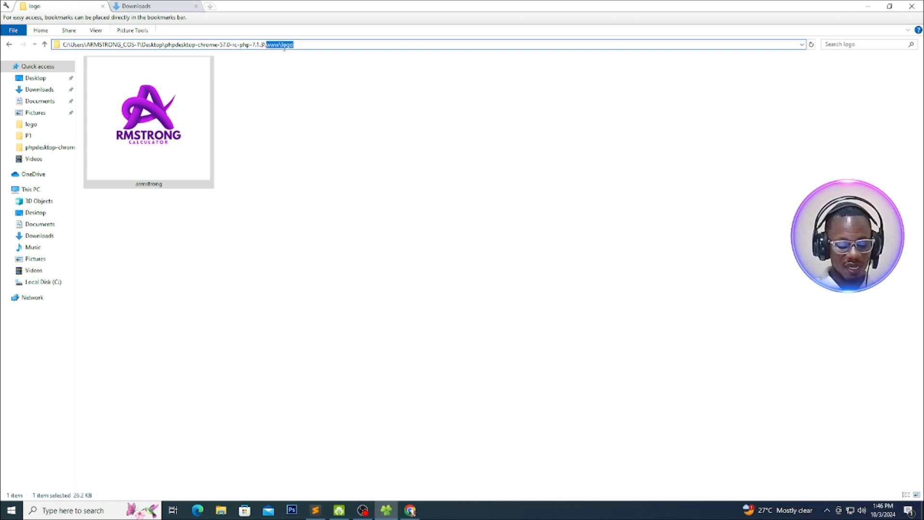
Switch back to Sublime Text and paste the path into the main_window icon value, changing its backslash to read www/logo
{"action": "left_click", "coordinate": [316, 513]}
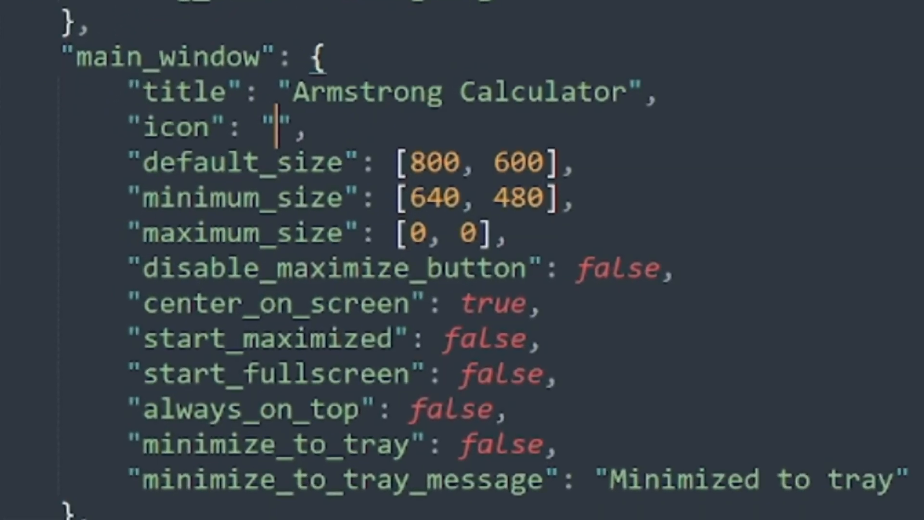
{"action": "type", "text": "www\\logo"}
{"action": "key", "text": "Left"}
{"action": "key", "text": "Left"}
{"action": "key", "text": "Left"}
{"action": "key", "text": "Left"}
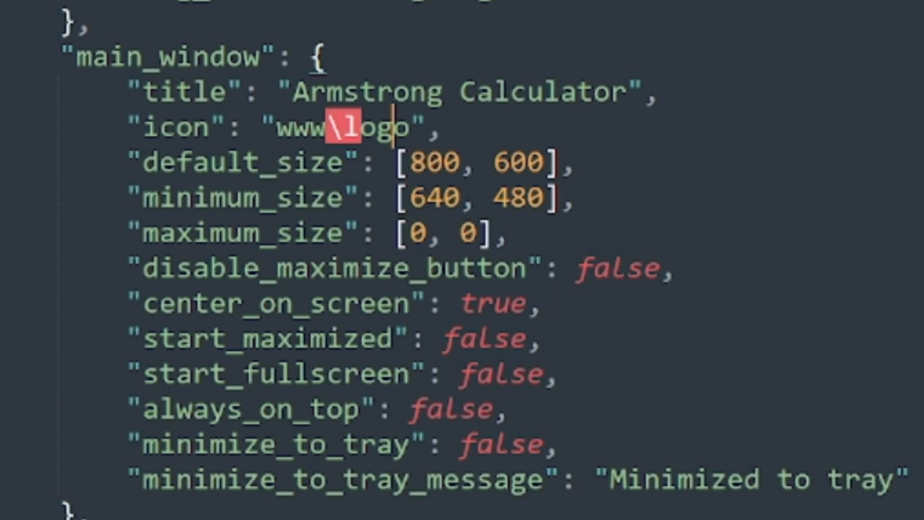
{"action": "key", "text": "BackSpace"}
{"action": "type", "text": "/"}
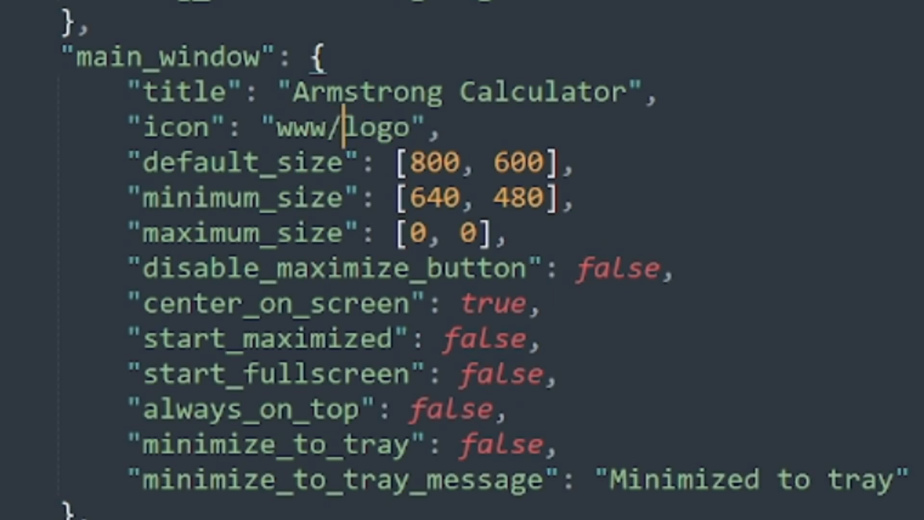
{"action": "key", "text": "Right"}
{"action": "key", "text": "Right"}
{"action": "key", "text": "Right"}
{"action": "key", "text": "Right"}
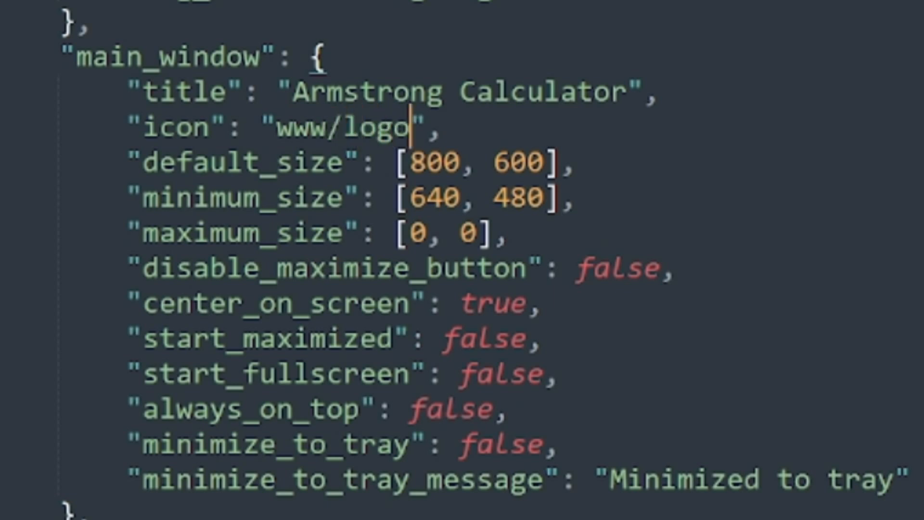
Complete the main_window icon path in settings.json so it reads www/logo/armstrong.ico
{"action": "type", "text": "/"}
{"action": "key", "text": "ctrl+space"}
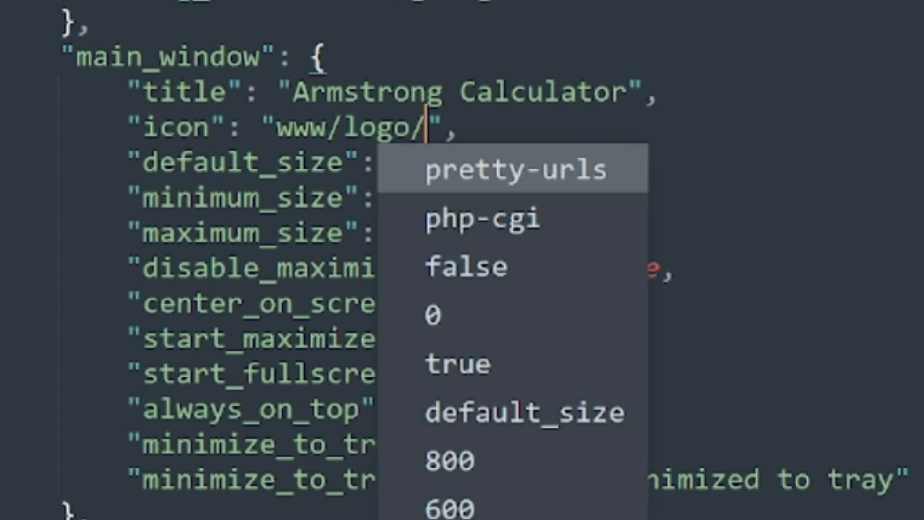
{"action": "type", "text": "ar"}
{"action": "type", "text": "mstron"}
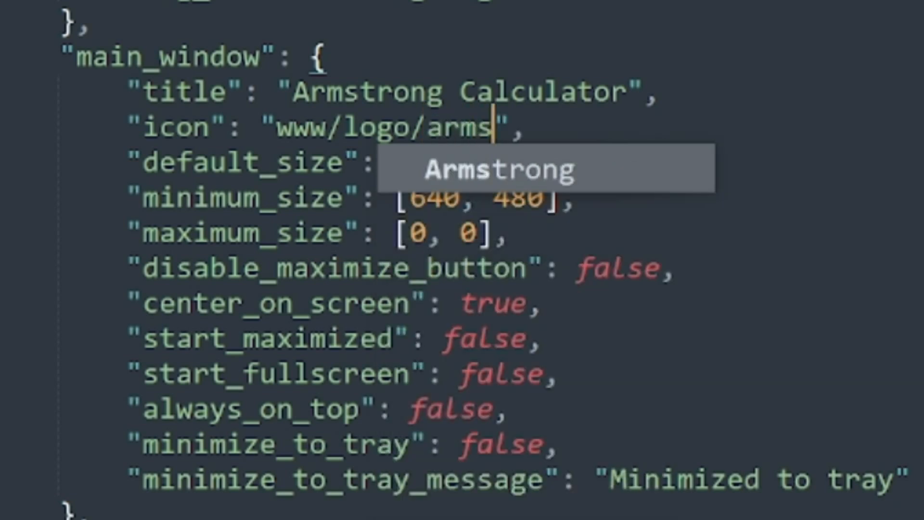
{"action": "type", "text": "g"}
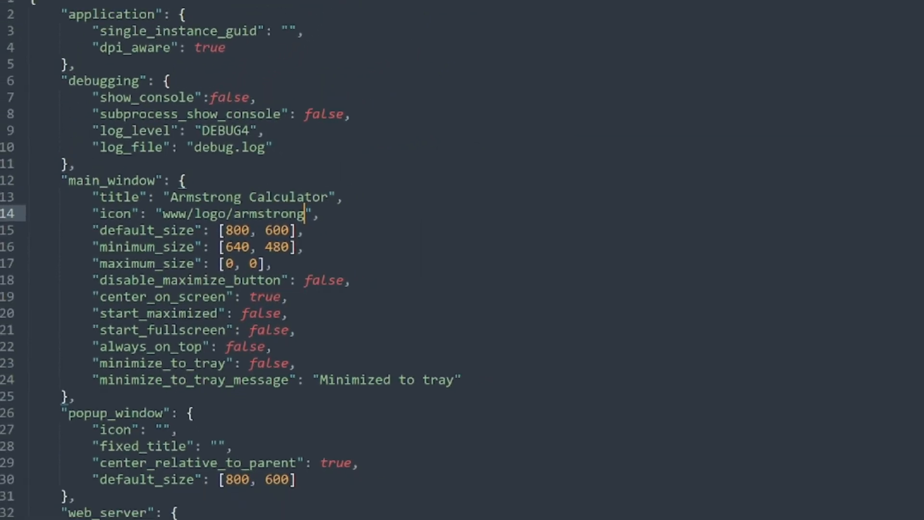
{"action": "type", "text": ".ico"}
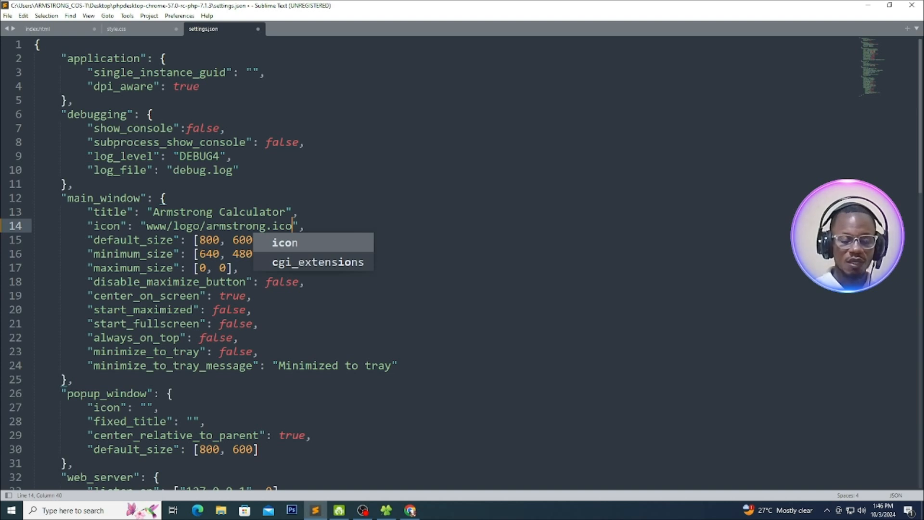
{"action": "left_click", "coordinate": [345, 195]}
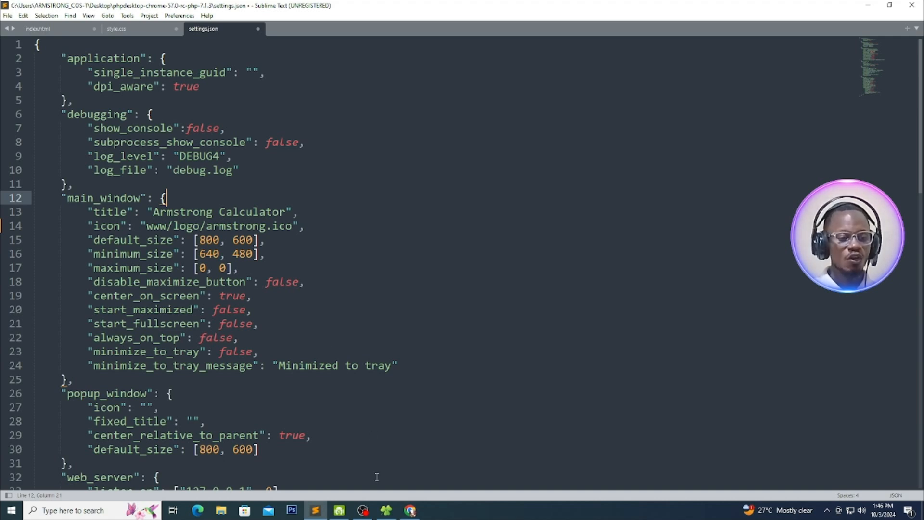
Switch to the file manager and check the armstrong logo's file type in its properties, leaving them unchanged
{"action": "left_click", "coordinate": [386, 510]}
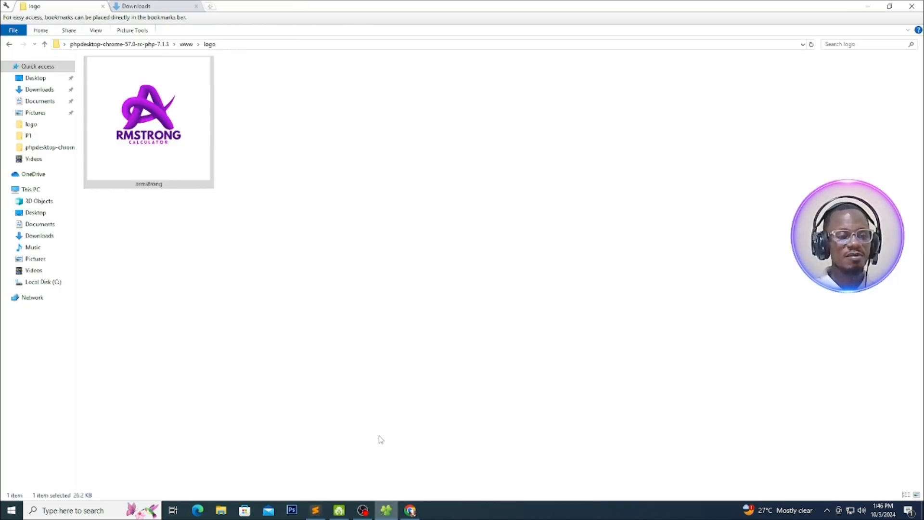
{"action": "right_click", "coordinate": [160, 128]}
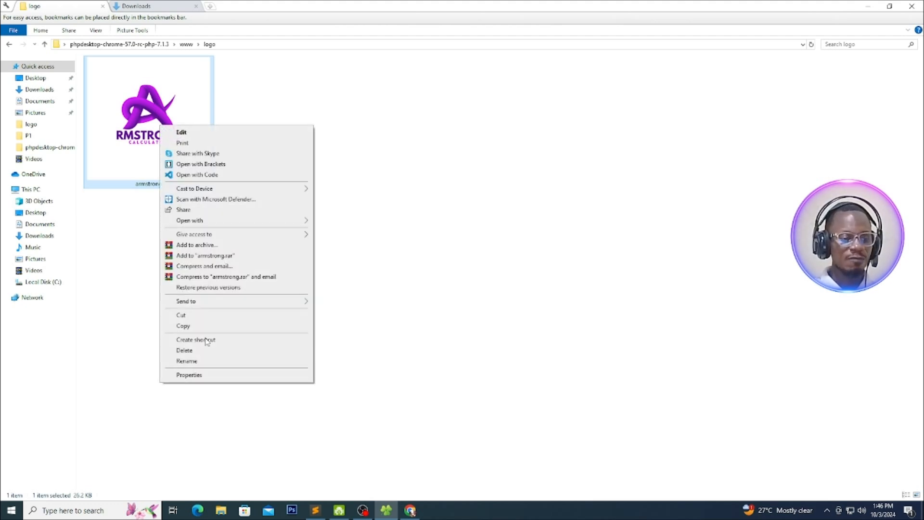
{"action": "left_click", "coordinate": [203, 375]}
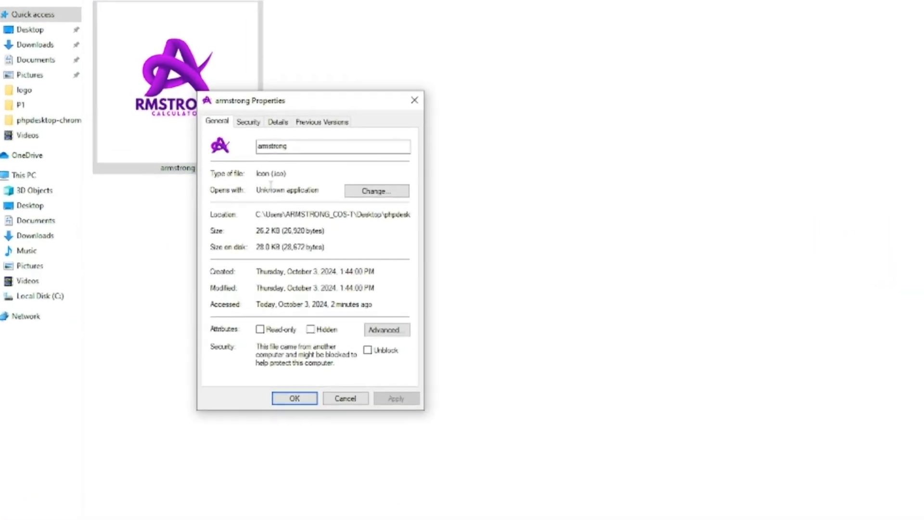
{"action": "left_click_drag", "start_coordinate": [284, 172], "coordinate": [276, 170]}
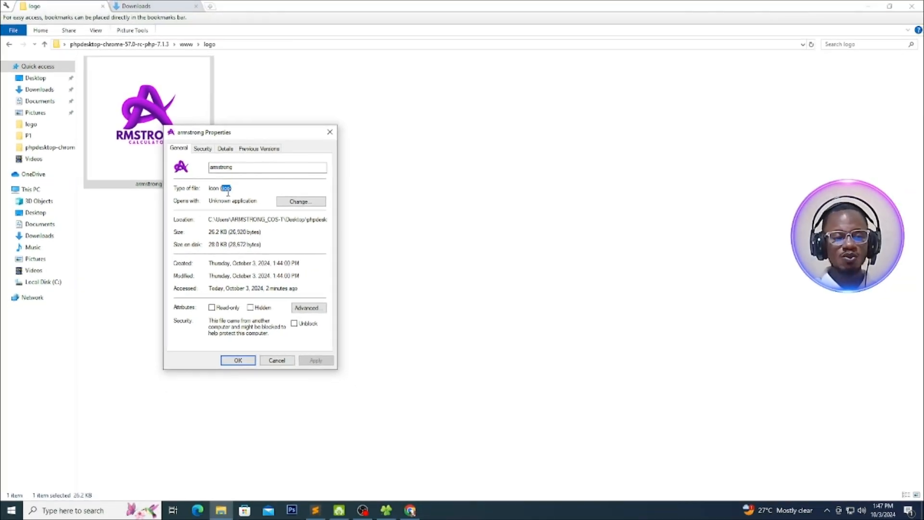
{"action": "left_click", "coordinate": [277, 360]}
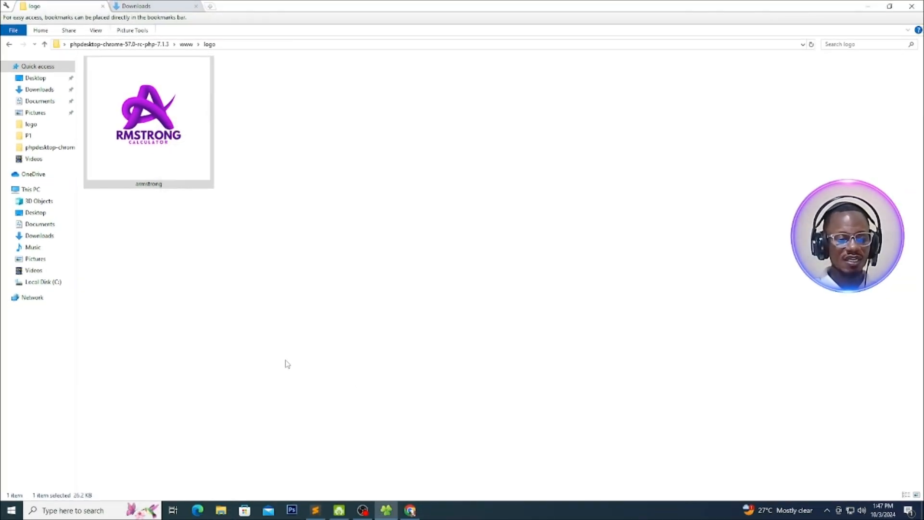
Switch back to Sublime Text and copy the main_window icon path www/logo/armstrong.ico into the empty popup_window icon value
{"action": "left_click", "coordinate": [315, 509]}
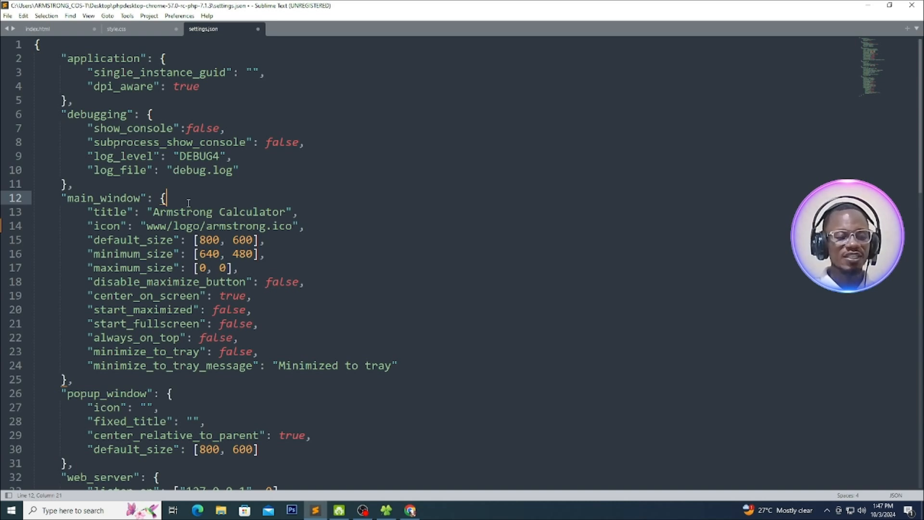
{"action": "scroll", "coordinate": [152, 244], "scroll_direction": "down", "scroll_amount": 4}
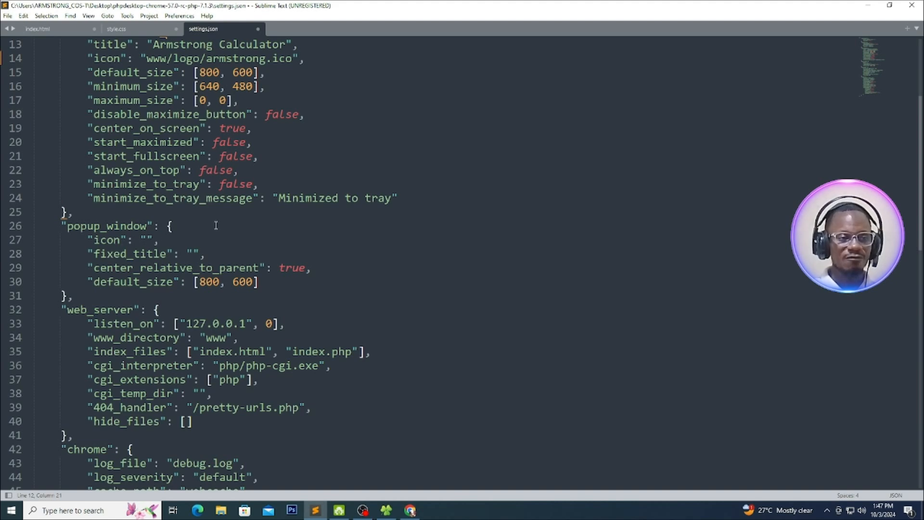
{"action": "scroll", "coordinate": [216, 225], "scroll_direction": "up", "scroll_amount": 3}
{"action": "left_click_drag", "start_coordinate": [146, 186], "coordinate": [296, 189]}
{"action": "key", "text": "ctrl+c"}
{"action": "scroll", "coordinate": [212, 352], "scroll_direction": "down", "scroll_amount": 5}
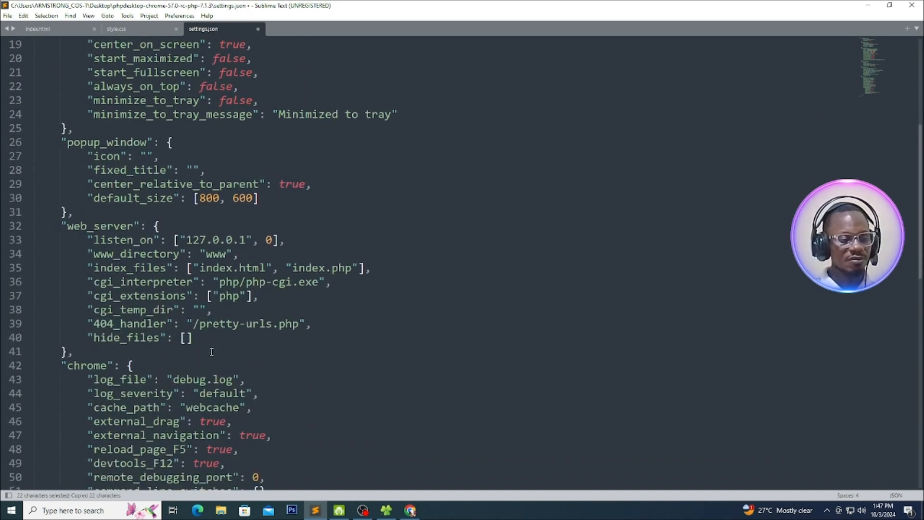
{"action": "scroll", "coordinate": [212, 352], "scroll_direction": "down", "scroll_amount": 2}
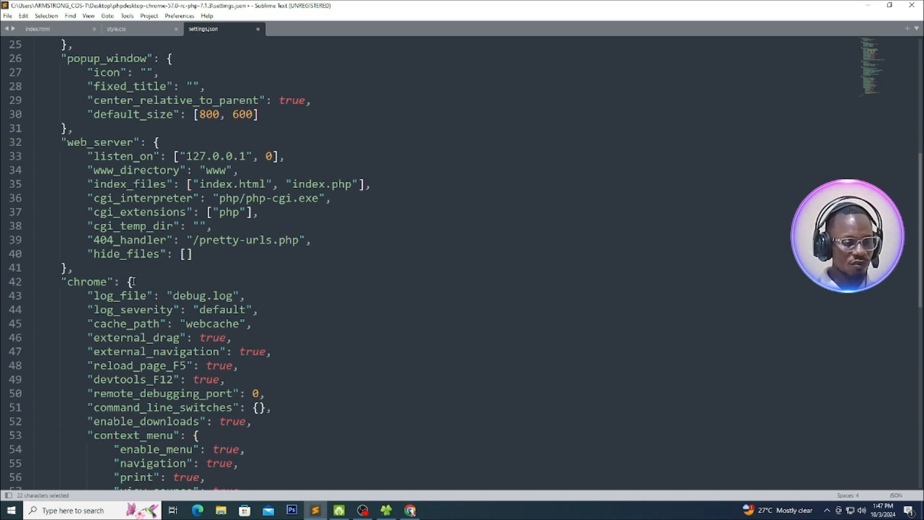
{"action": "scroll", "coordinate": [133, 281], "scroll_direction": "down", "scroll_amount": 1}
{"action": "scroll", "coordinate": [130, 288], "scroll_direction": "up", "scroll_amount": 3}
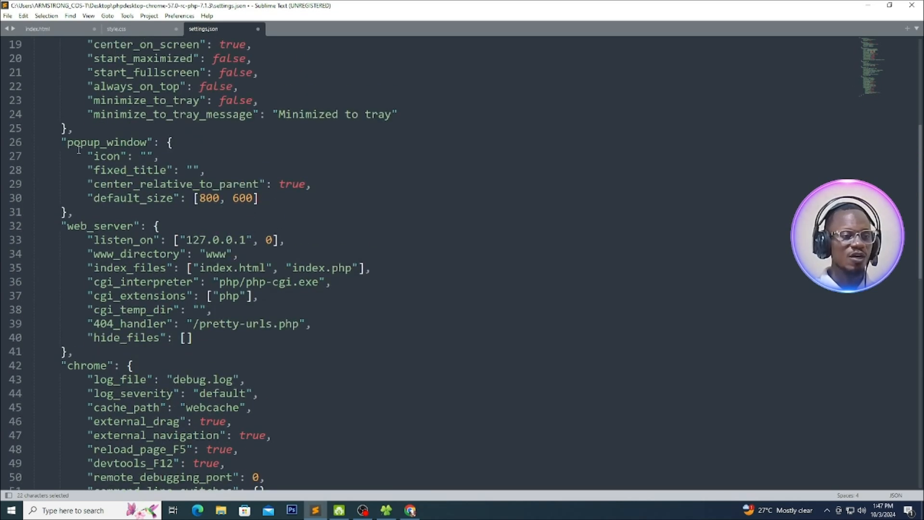
{"action": "left_click", "coordinate": [147, 156]}
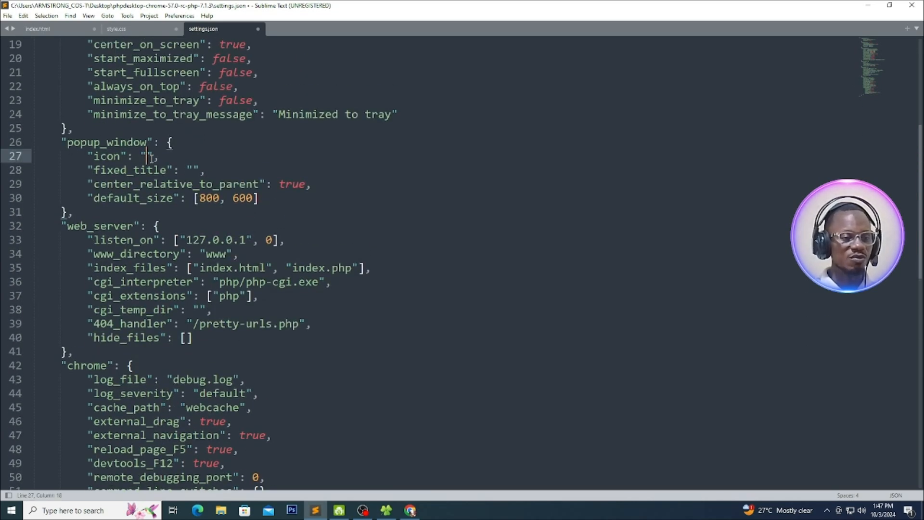
{"action": "key", "text": "ctrl+v"}
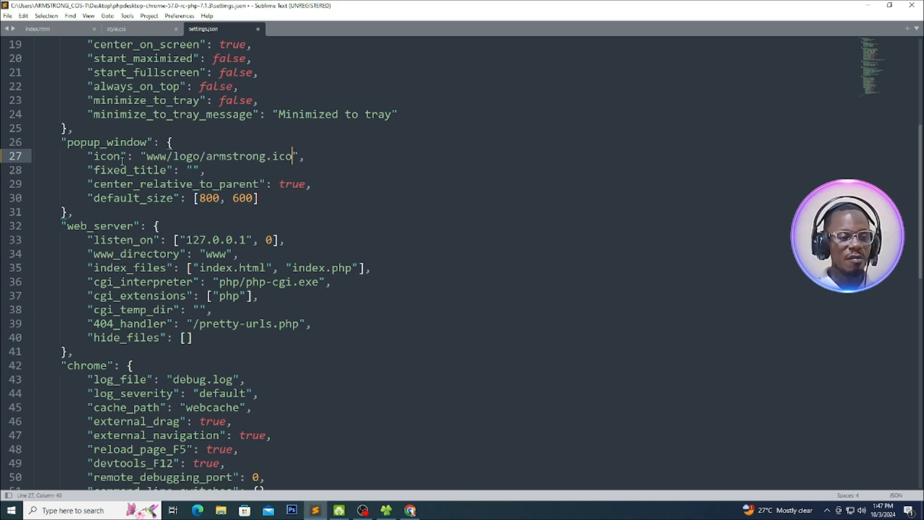
{"action": "double_click", "coordinate": [98, 157]}
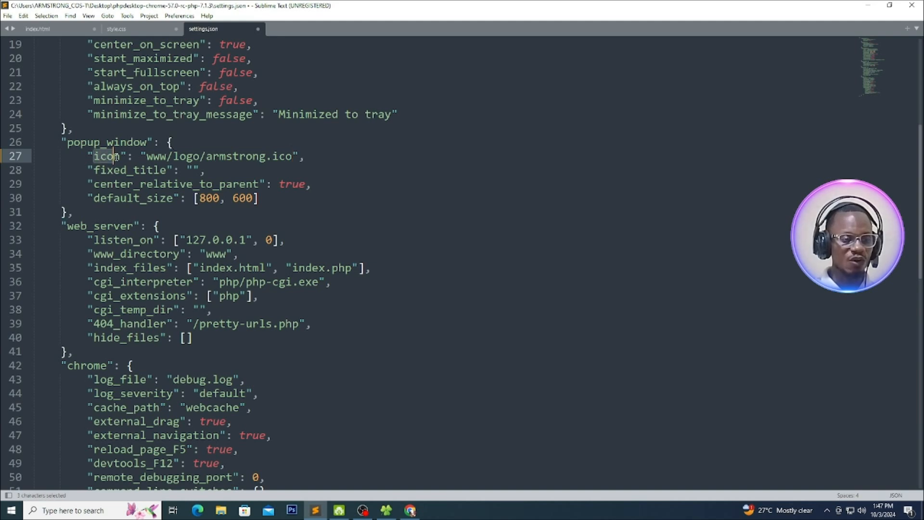
{"action": "left_click", "coordinate": [121, 159]}
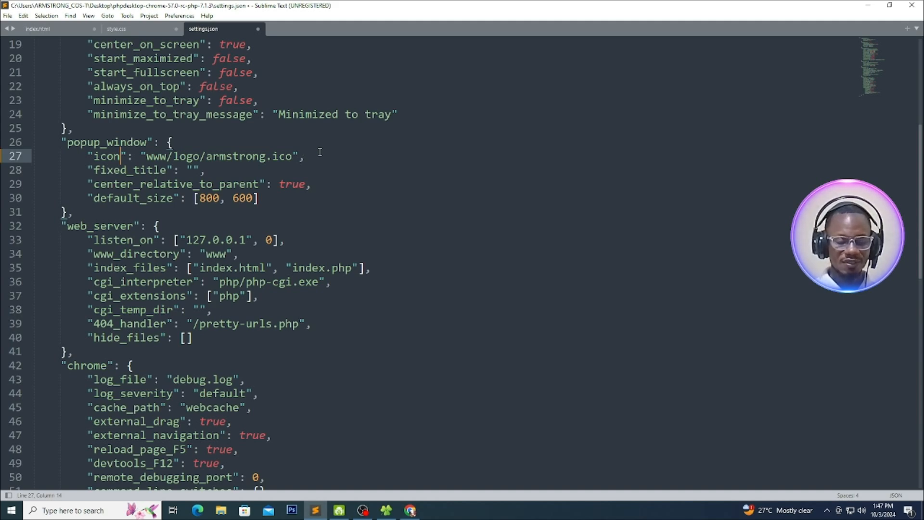
Save the edited settings.json file
{"action": "scroll", "coordinate": [289, 232], "scroll_direction": "up", "scroll_amount": 6}
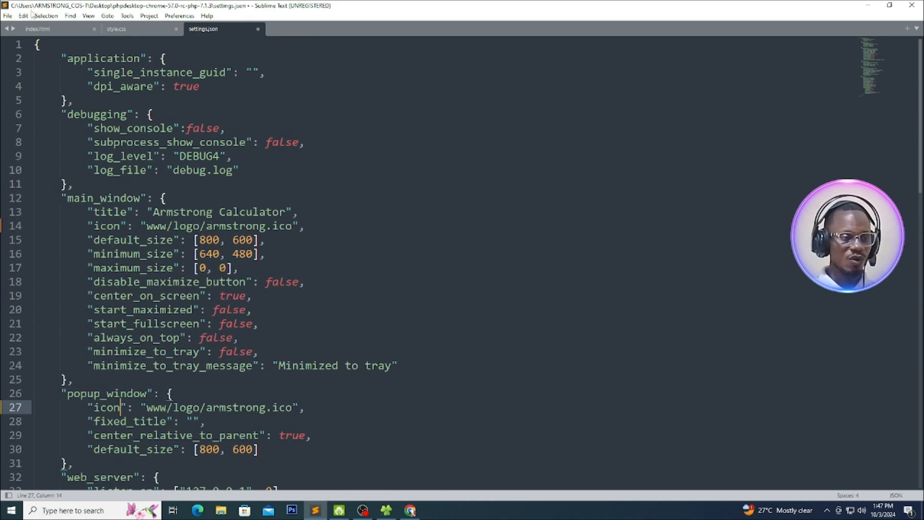
{"action": "left_click", "coordinate": [7, 16]}
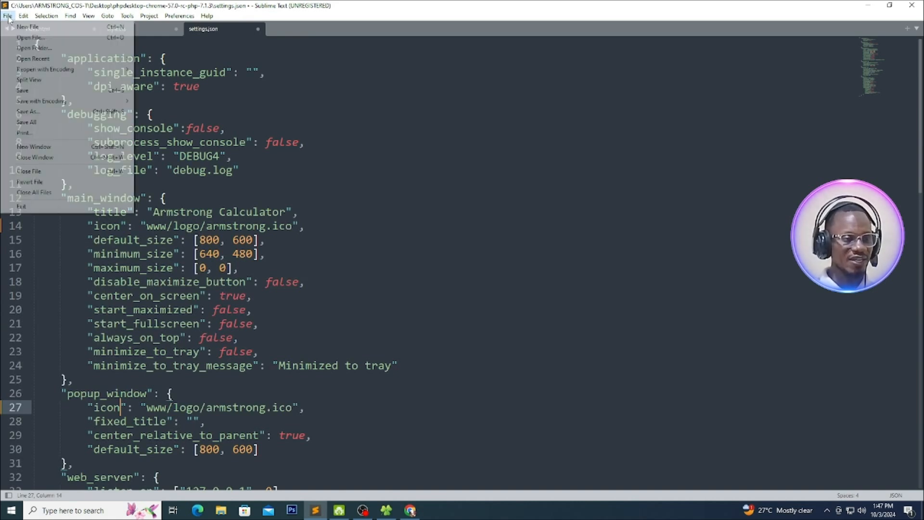
{"action": "left_click", "coordinate": [26, 90]}
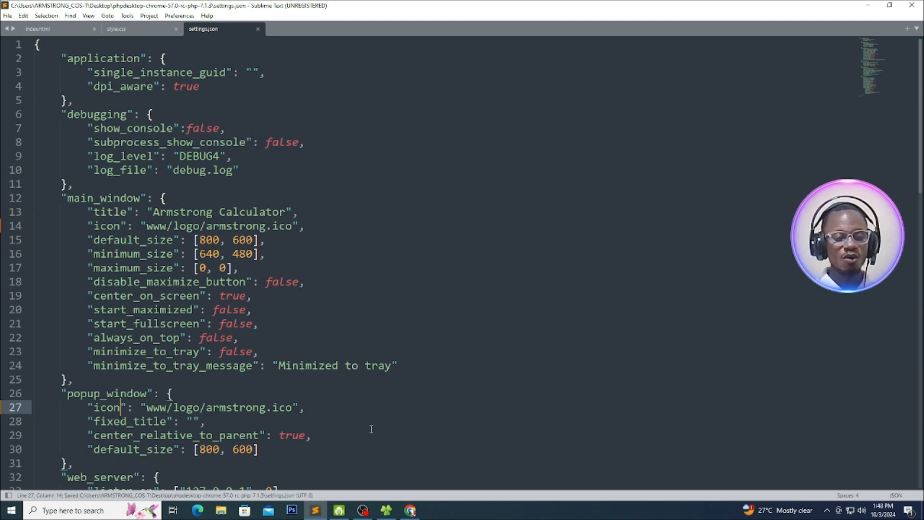
Switch to the file manager, run phpdesktop-chrome from the phpdesktop-chrome-57.0-rc-php-7.1.3 folder to check the calculator window's icon, and close the calculator
{"action": "left_click", "coordinate": [386, 509]}
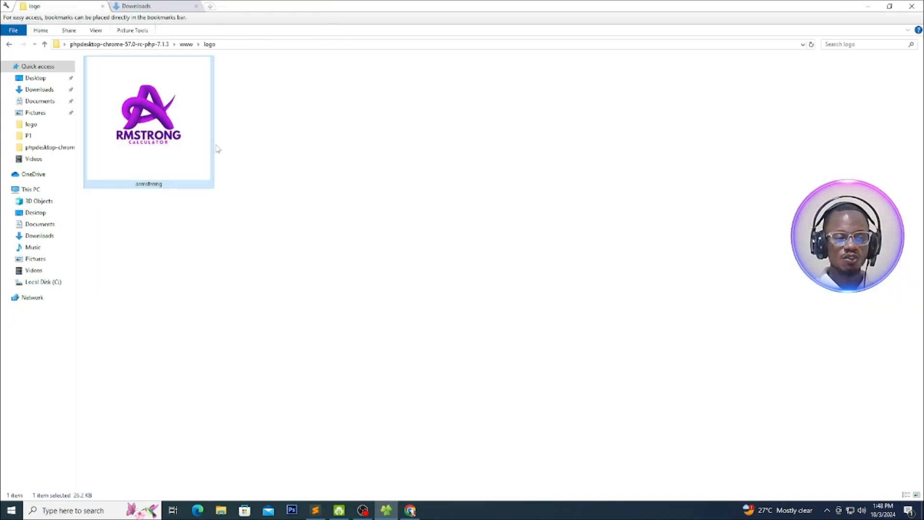
{"action": "left_click", "coordinate": [186, 44]}
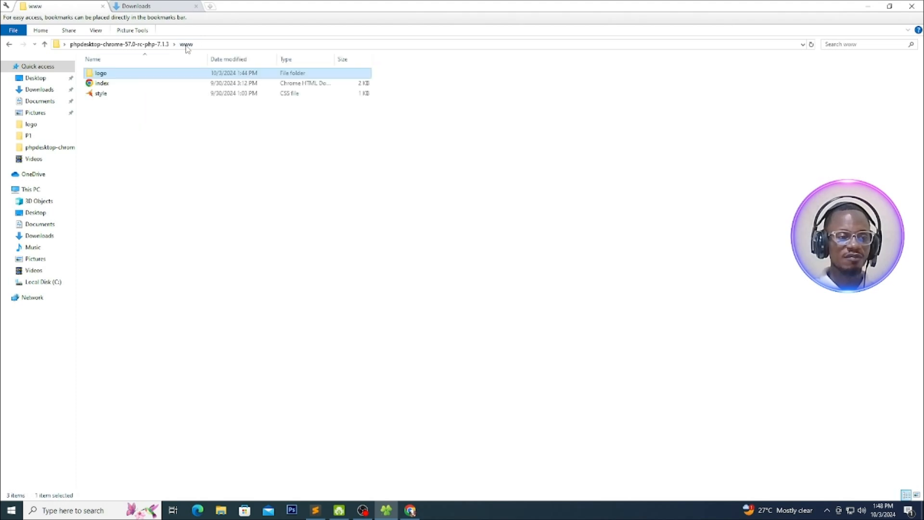
{"action": "left_click", "coordinate": [101, 45]}
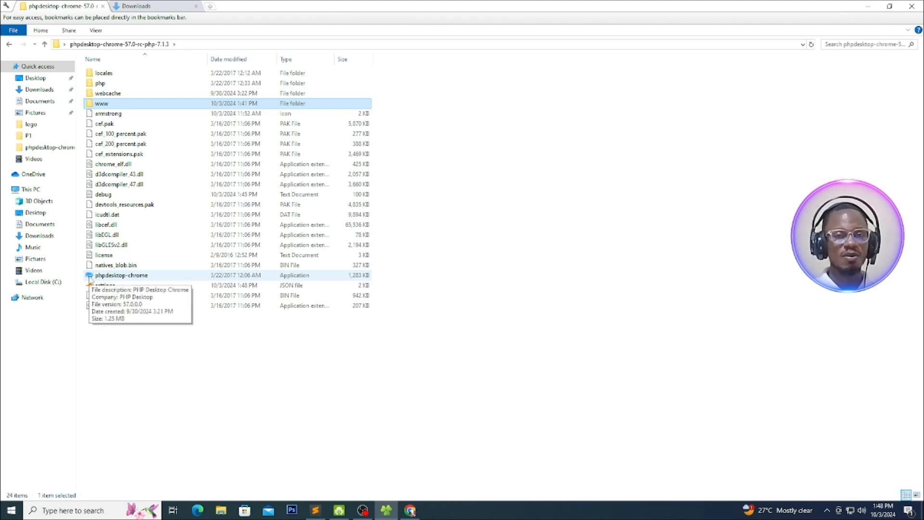
{"action": "double_click", "coordinate": [91, 277]}
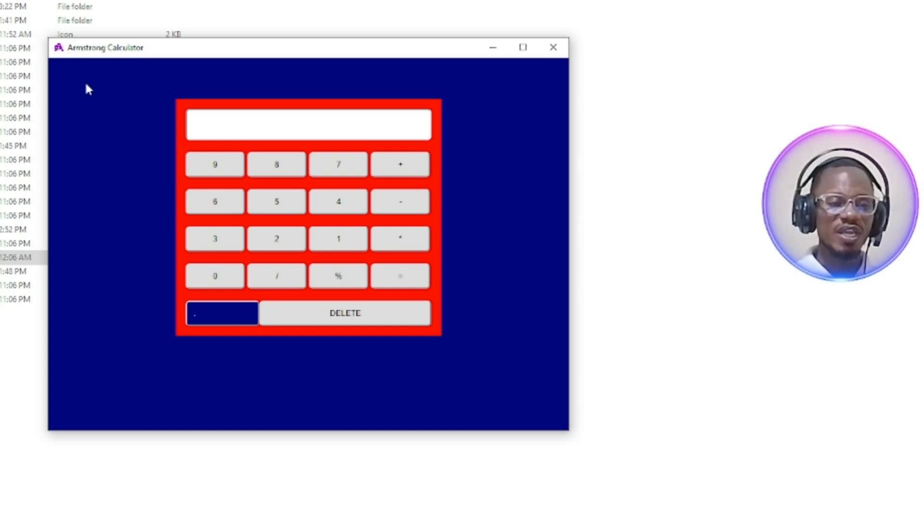
{"action": "left_click", "coordinate": [553, 46]}
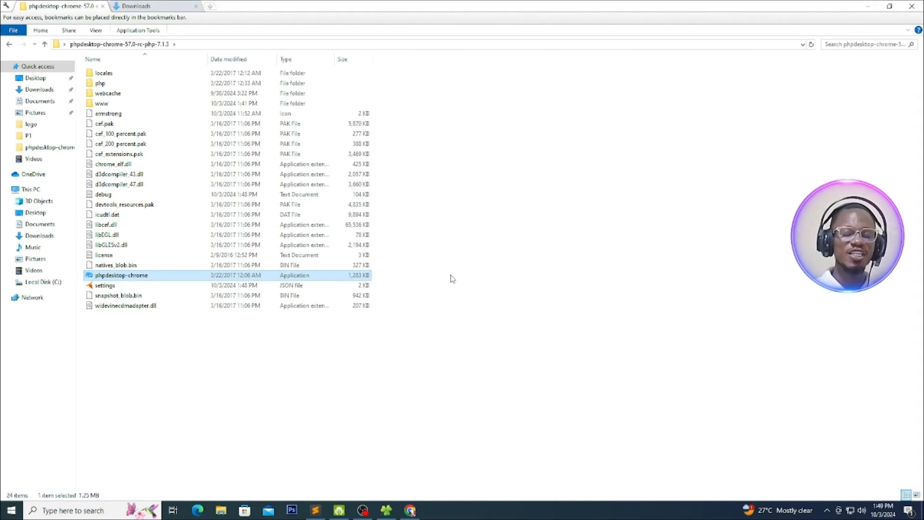
Switch to Inno Setup Compiler, create a new script file using the Script Wizard and advance to the application information page
{"action": "key", "text": "super+d"}
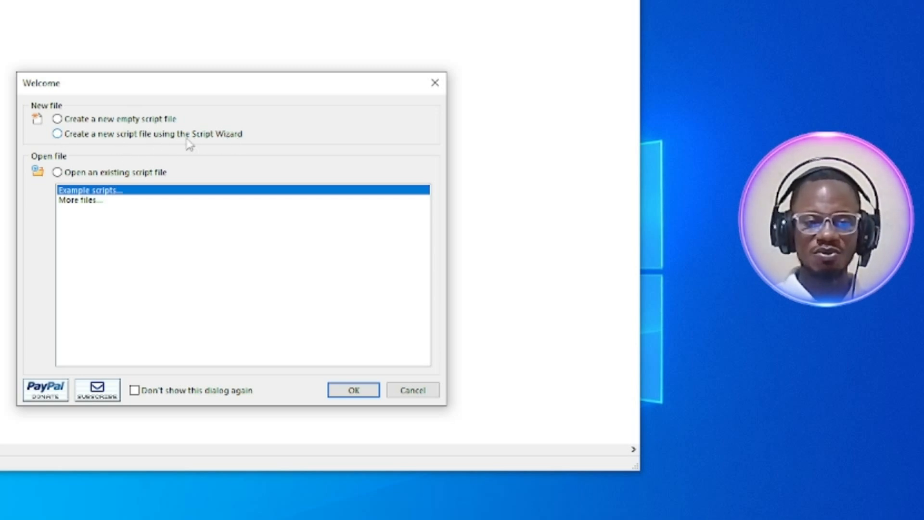
{"action": "left_click", "coordinate": [57, 134]}
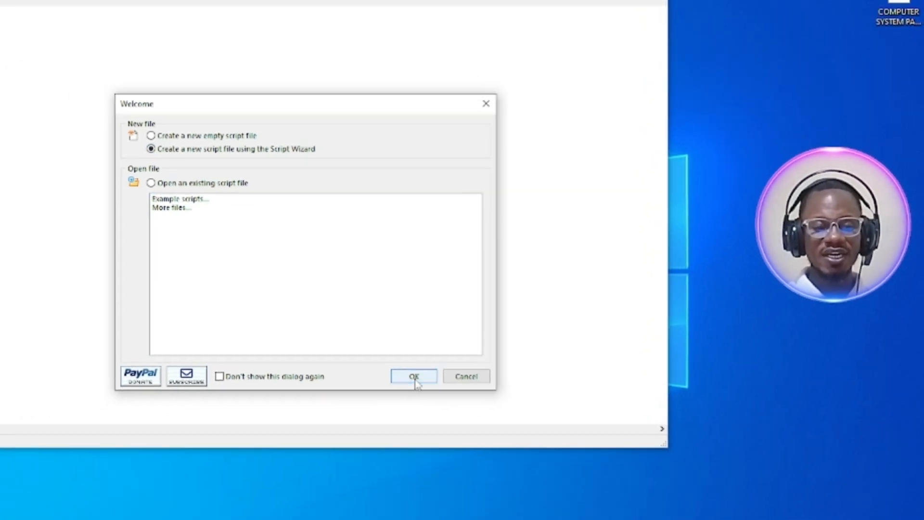
{"action": "left_click", "coordinate": [354, 390]}
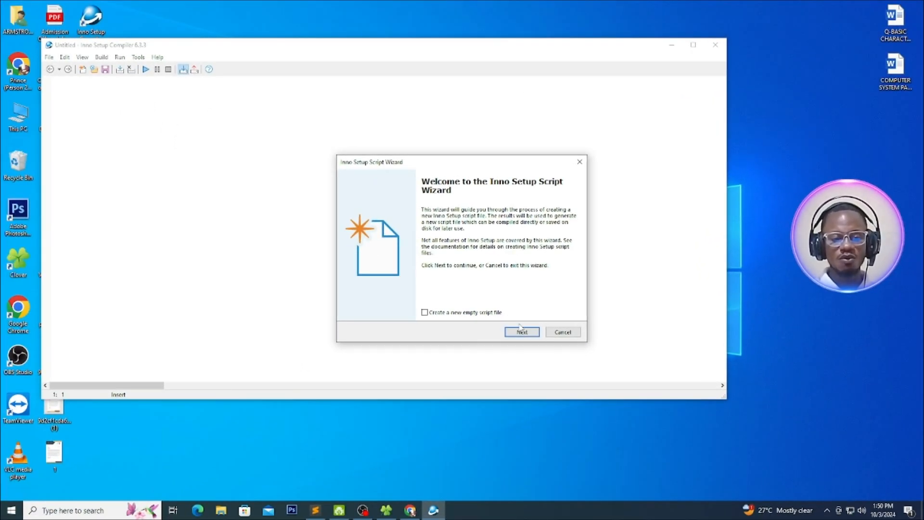
{"action": "left_click", "coordinate": [520, 332]}
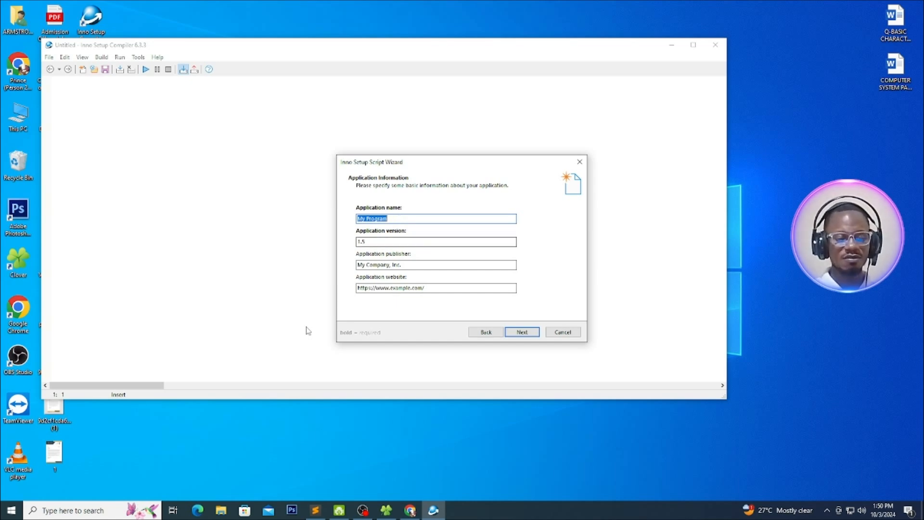
Switch to Sublime Text, check the page title in index.html and copy the main_window title Armstrong Calculator from settings.json
{"action": "left_click", "coordinate": [316, 510]}
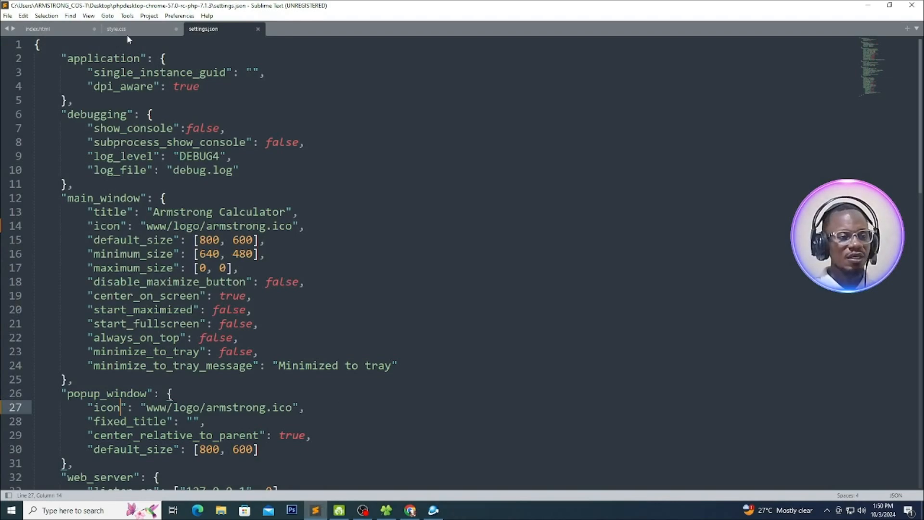
{"action": "left_click", "coordinate": [71, 30]}
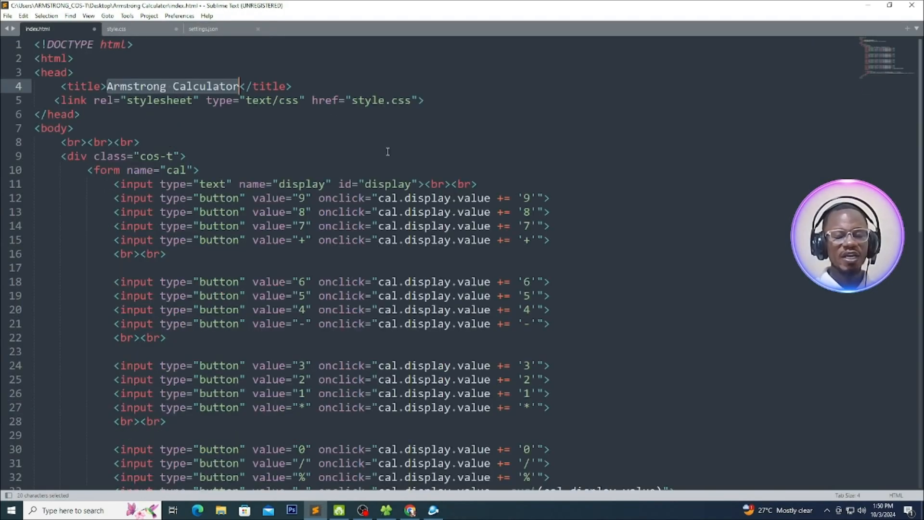
{"action": "left_click", "coordinate": [179, 100]}
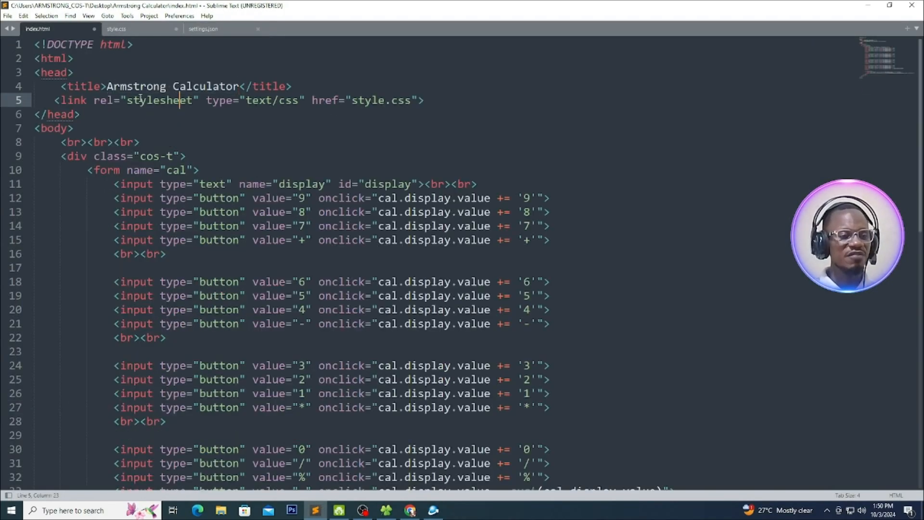
{"action": "left_click_drag", "start_coordinate": [106, 86], "coordinate": [239, 87]}
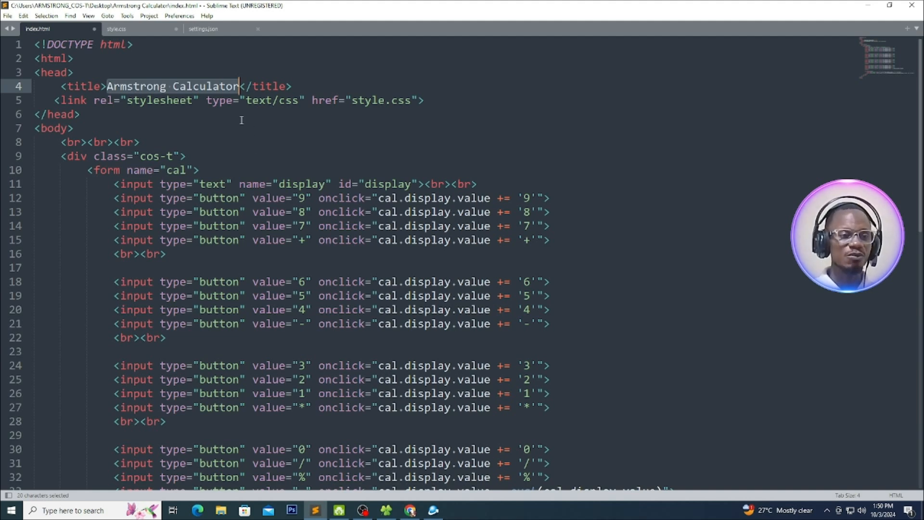
{"action": "left_click", "coordinate": [218, 29]}
{"action": "left_click_drag", "start_coordinate": [154, 211], "coordinate": [286, 213]}
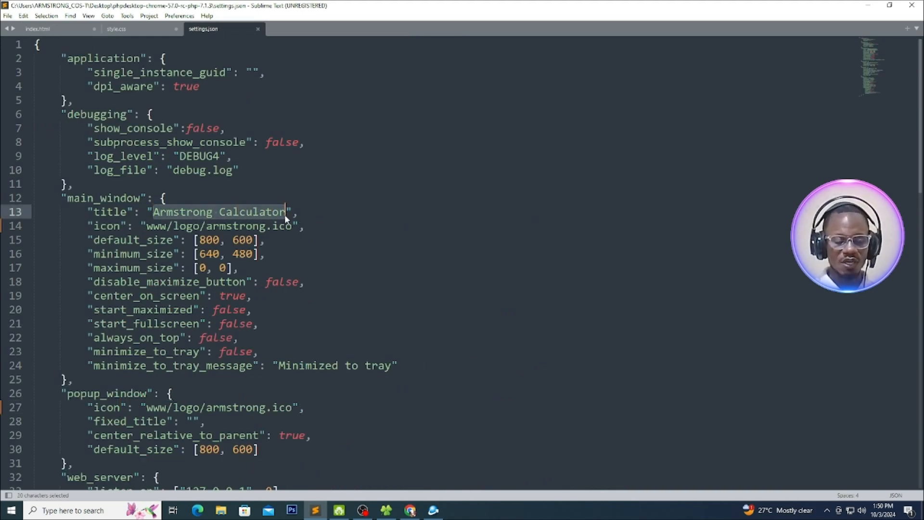
{"action": "key", "text": "ctrl+c"}
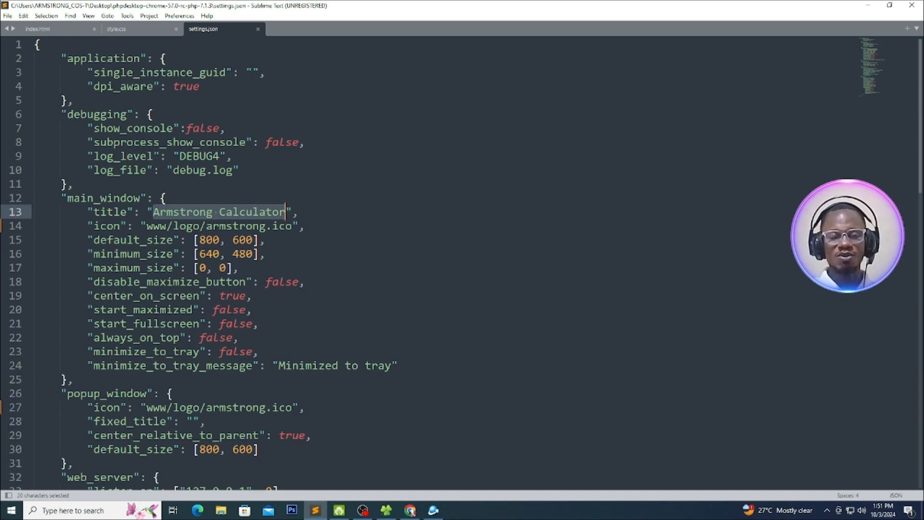
Switch back to Inno Setup Compiler and set the application name to Armstrong Calculator and the version to 7.0
{"action": "key", "text": "alt+Tab"}
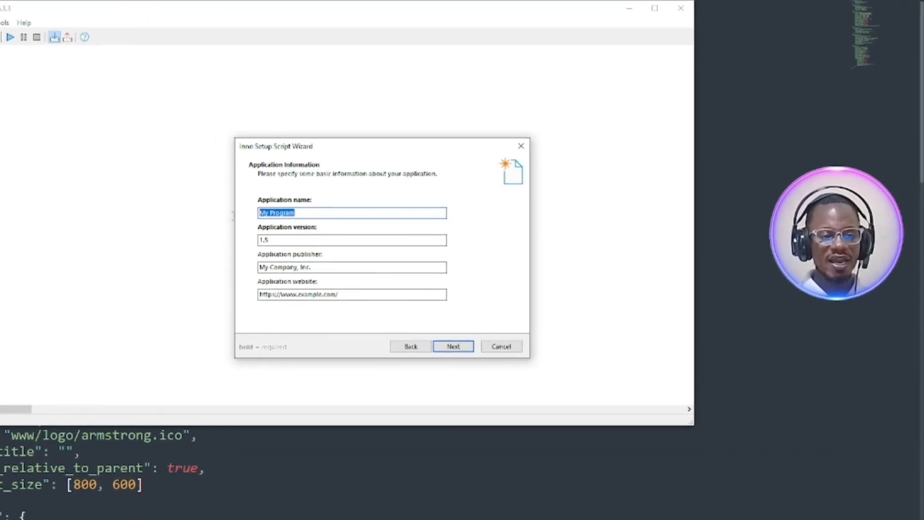
{"action": "type", "text": "Armstrong Calculator"}
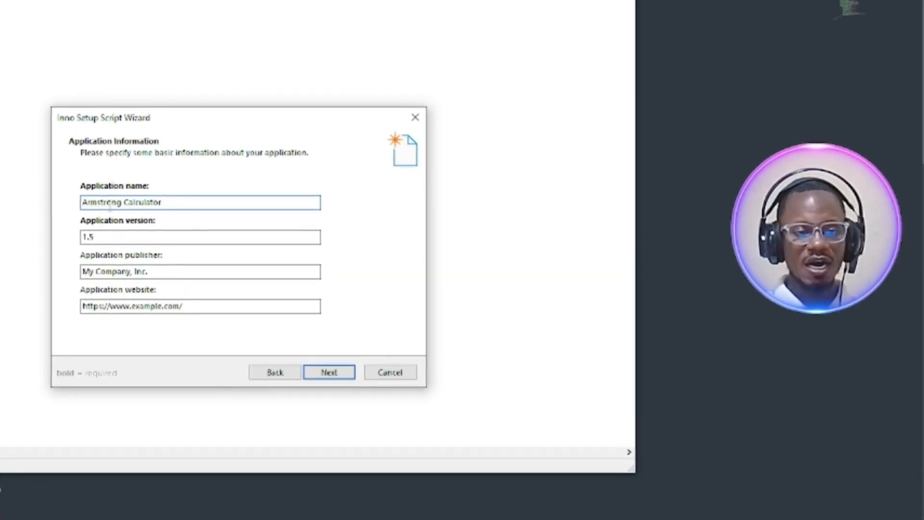
{"action": "left_click", "coordinate": [125, 202]}
{"action": "key", "text": "BackSpace"}
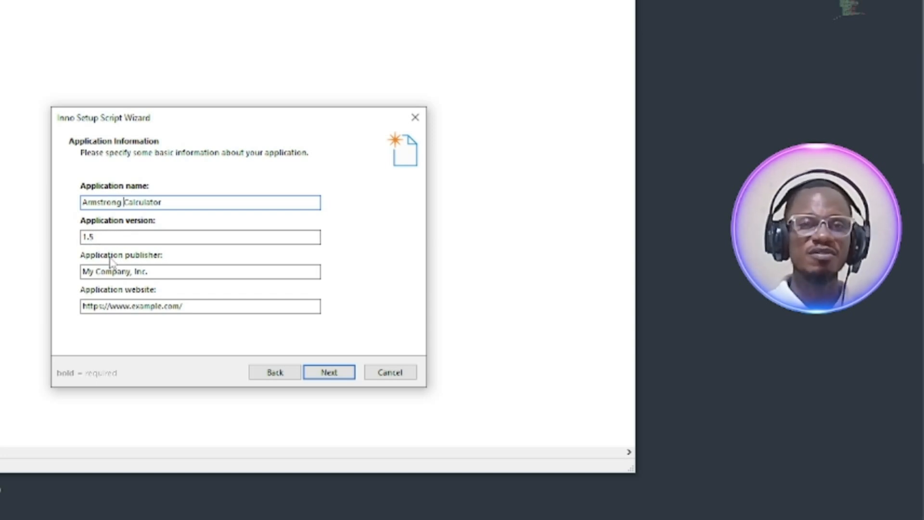
{"action": "left_click_drag", "start_coordinate": [114, 238], "coordinate": [67, 234]}
{"action": "type", "text": "1"}
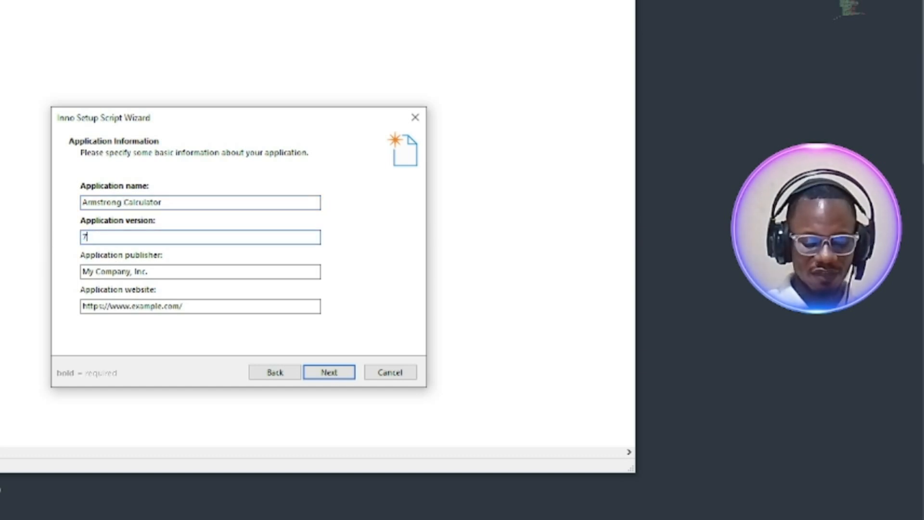
{"action": "type", "text": ".0"}
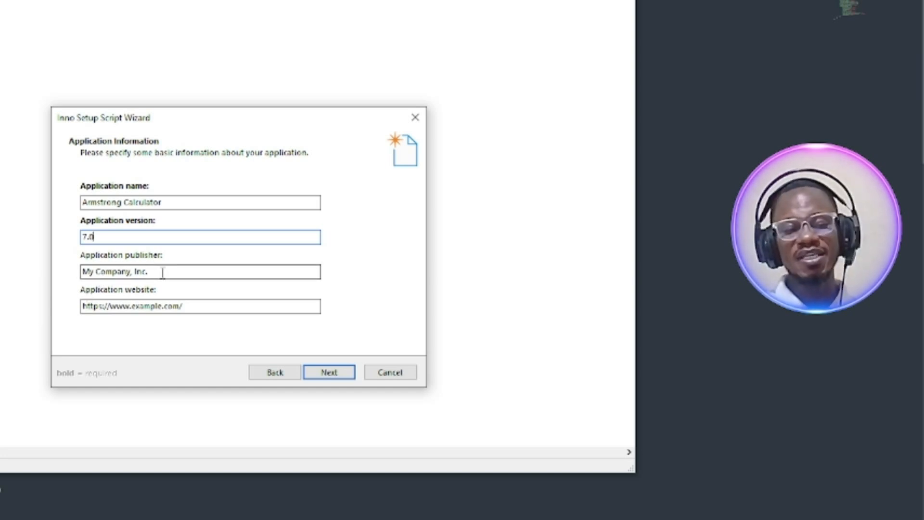
Replace the placeholder application publisher with Armstrong Computers
{"action": "left_click_drag", "start_coordinate": [163, 273], "coordinate": [65, 270]}
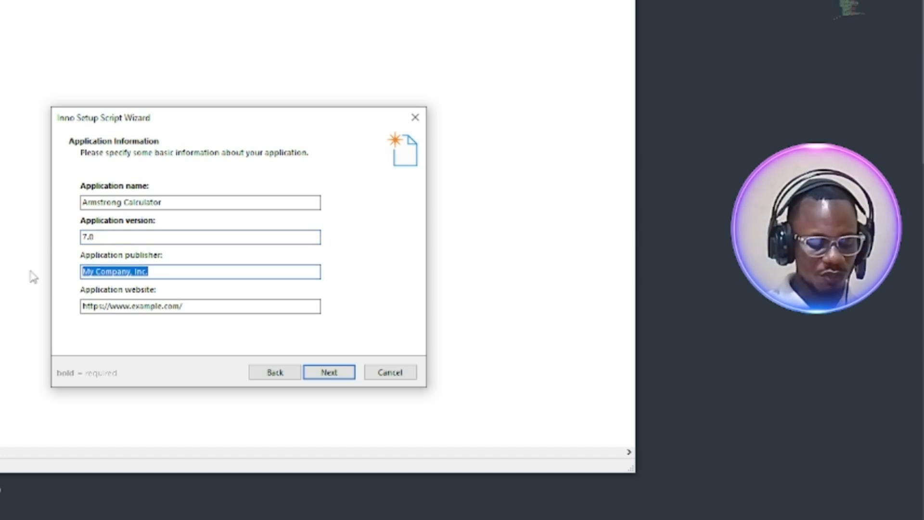
{"action": "type", "text": "Ar"}
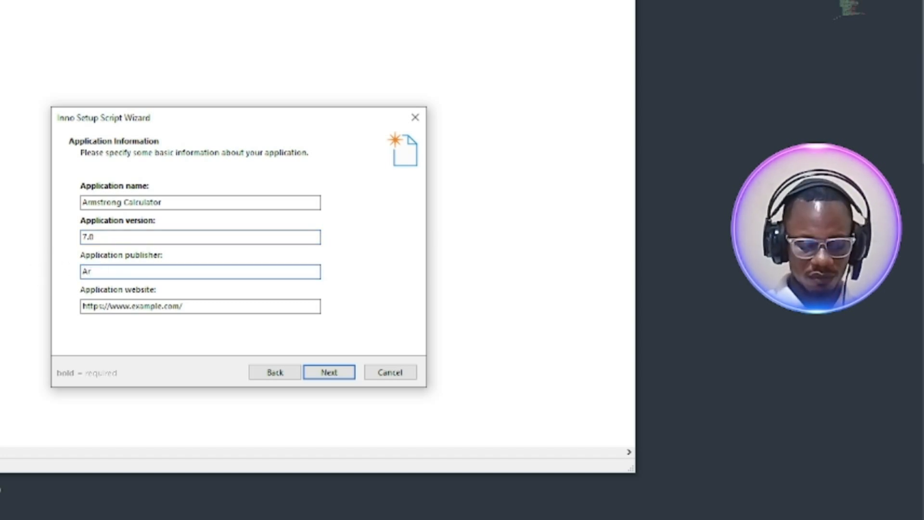
{"action": "type", "text": "mstron"}
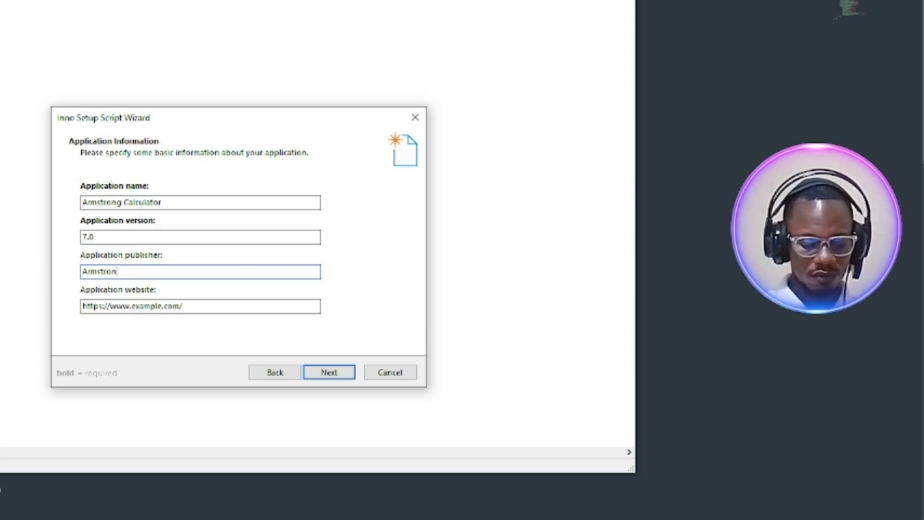
{"action": "type", "text": "g Computers"}
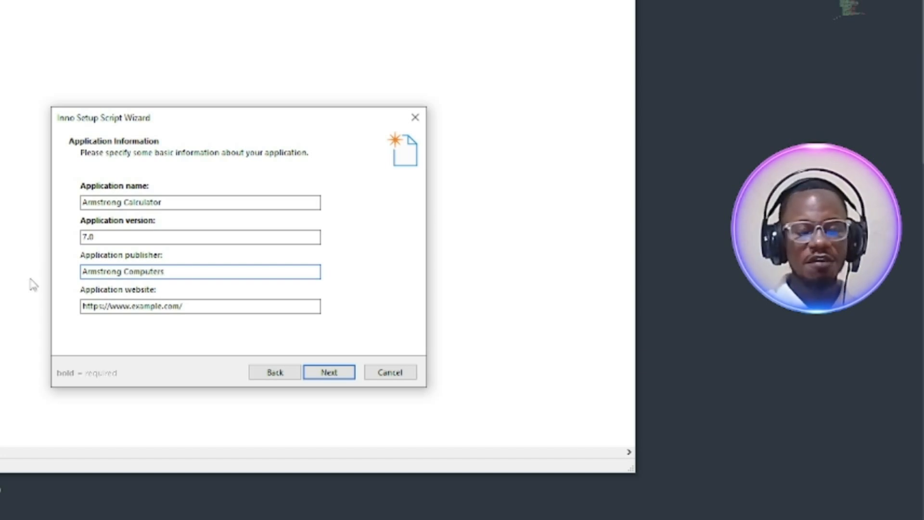
{"action": "left_click_drag", "start_coordinate": [174, 270], "coordinate": [57, 278]}
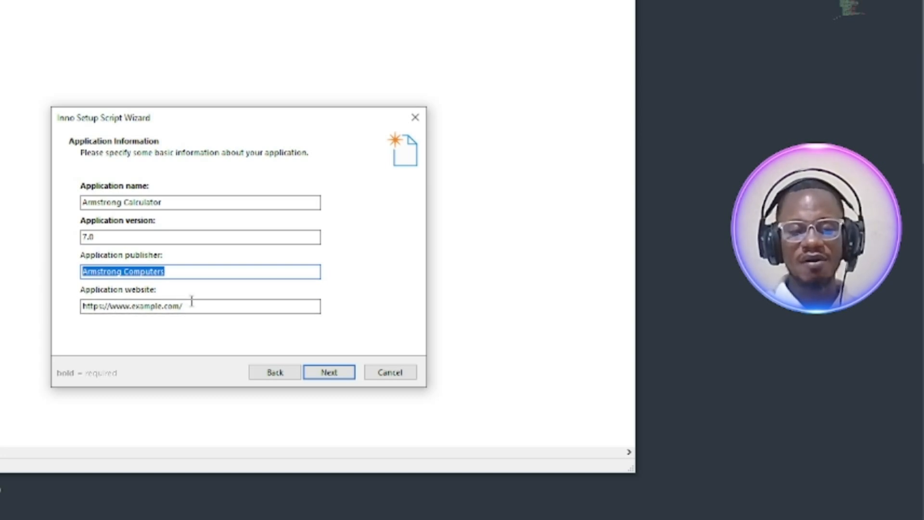
{"action": "left_click_drag", "start_coordinate": [192, 306], "coordinate": [112, 305]}
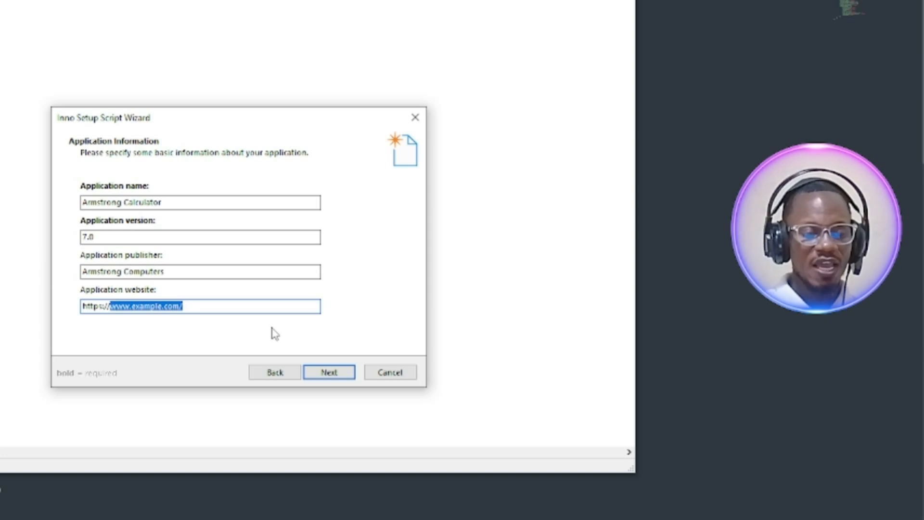
{"action": "type", "text": "arm"}
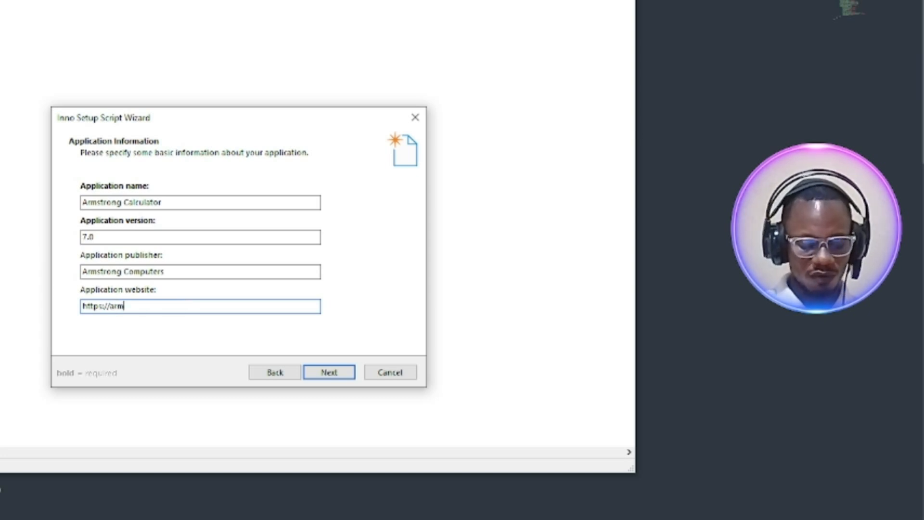
{"action": "type", "text": "strangcomp"}
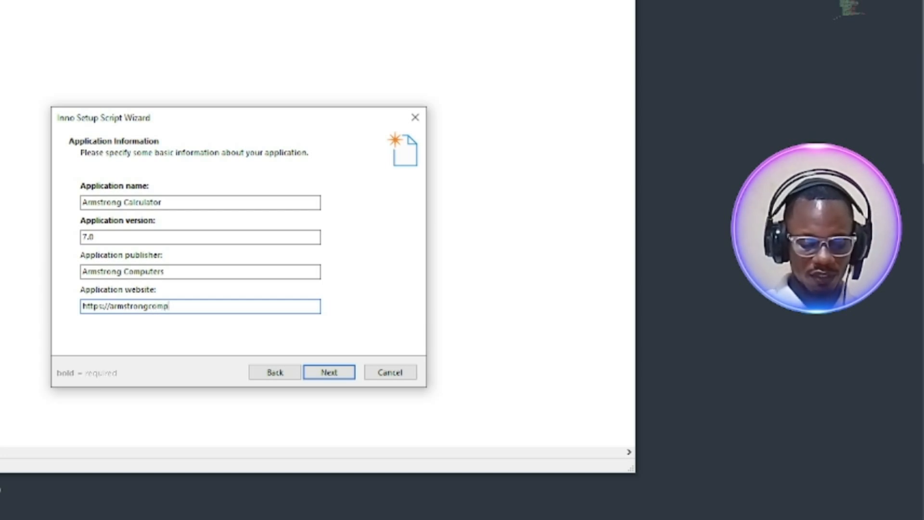
{"action": "type", "text": "uters.o"}
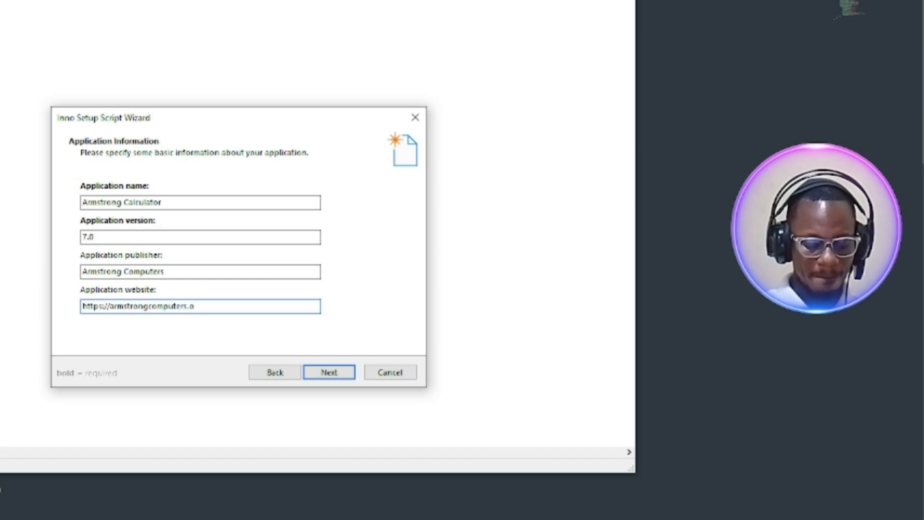
{"action": "type", "text": "rg"}
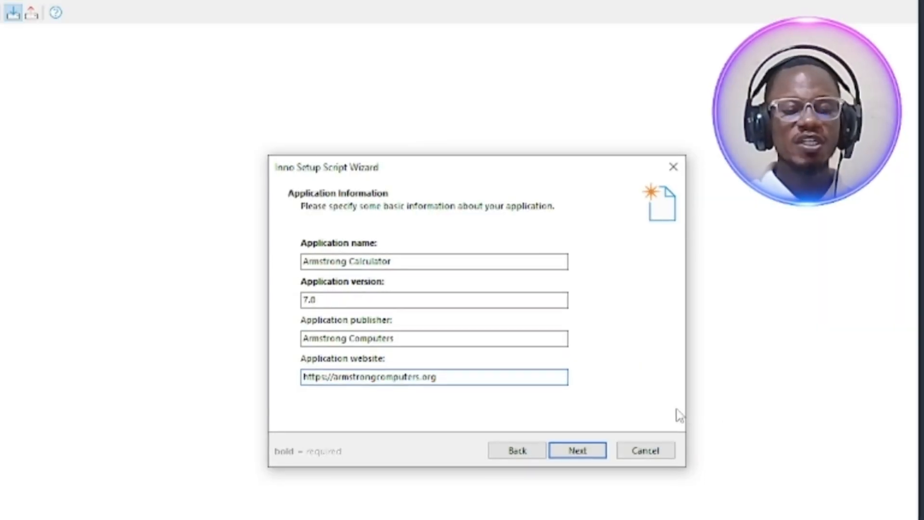
{"action": "left_click", "coordinate": [574, 451]}
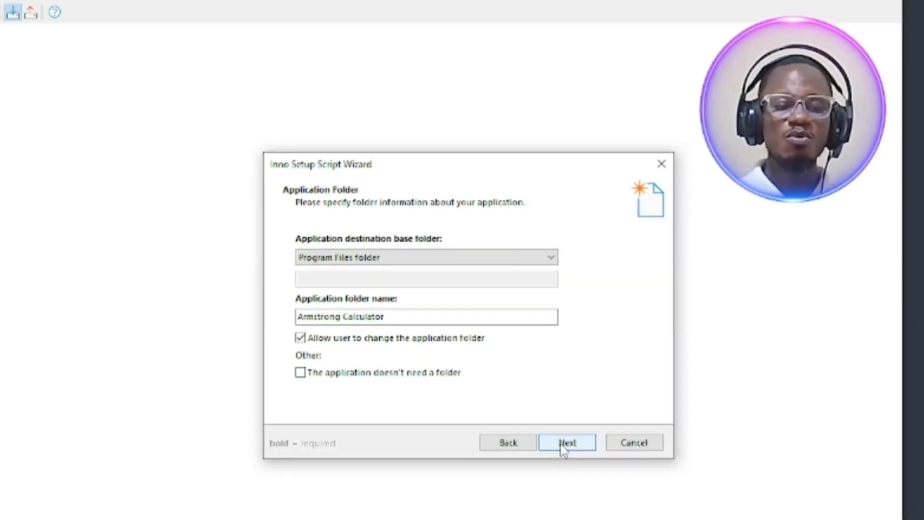
Keep the Program Files folder as the application destination base folder and advance to the application files page
{"action": "left_click", "coordinate": [485, 256]}
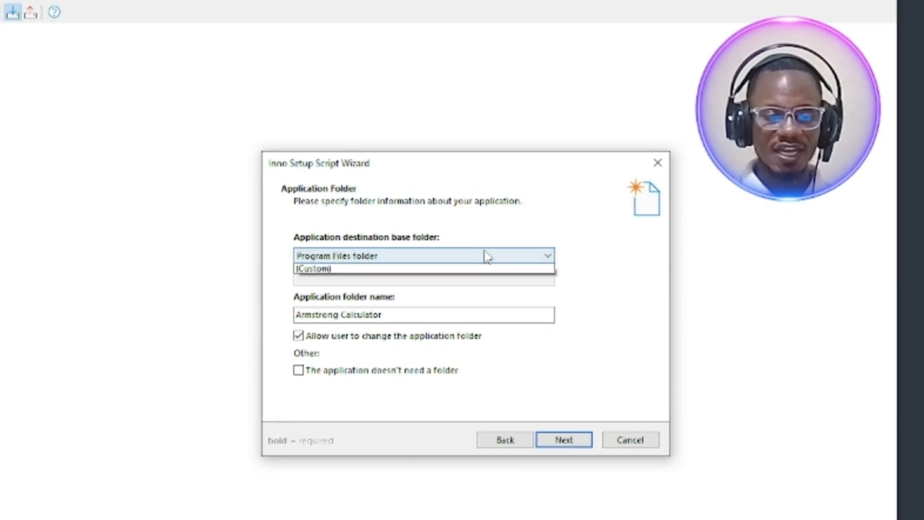
{"action": "left_click", "coordinate": [539, 269]}
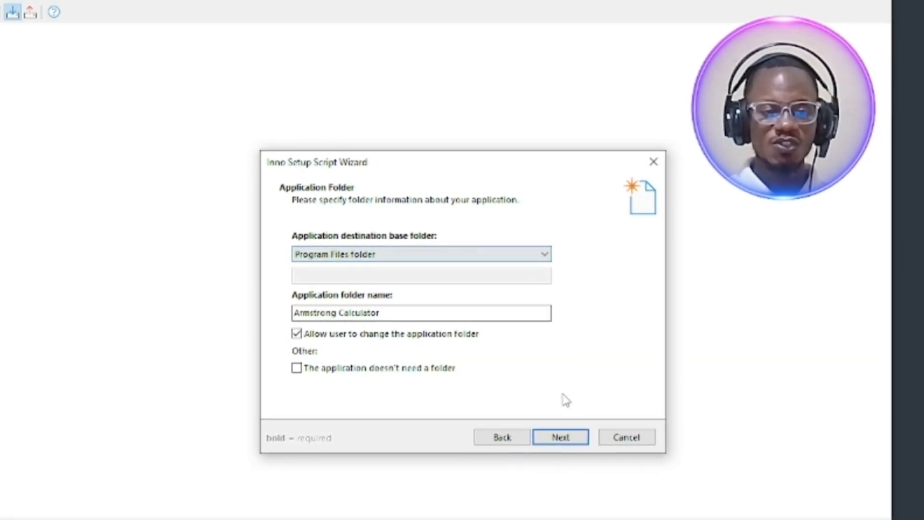
{"action": "left_click", "coordinate": [561, 436]}
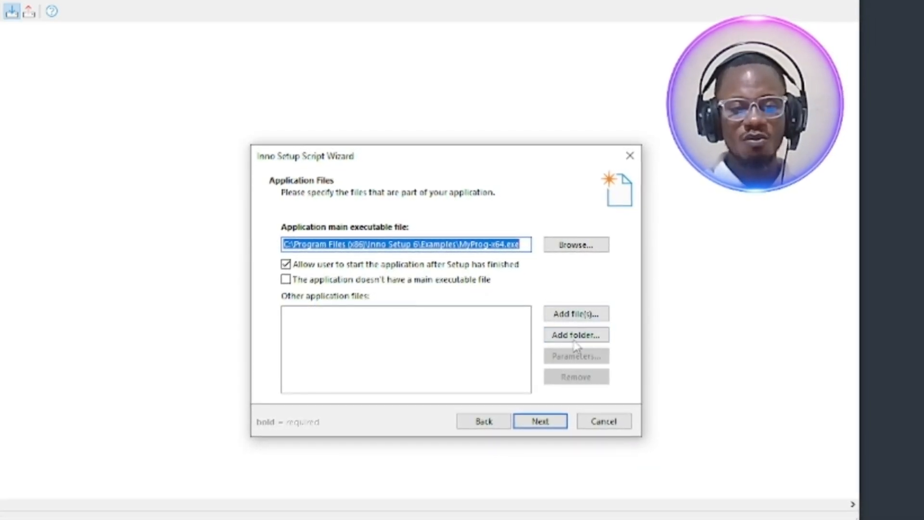
Add the desktop folder phpdesktop-chrome-57.0-rc-php-7.1.3 to the other application files, including the files in its subfolders
{"action": "left_click", "coordinate": [562, 333]}
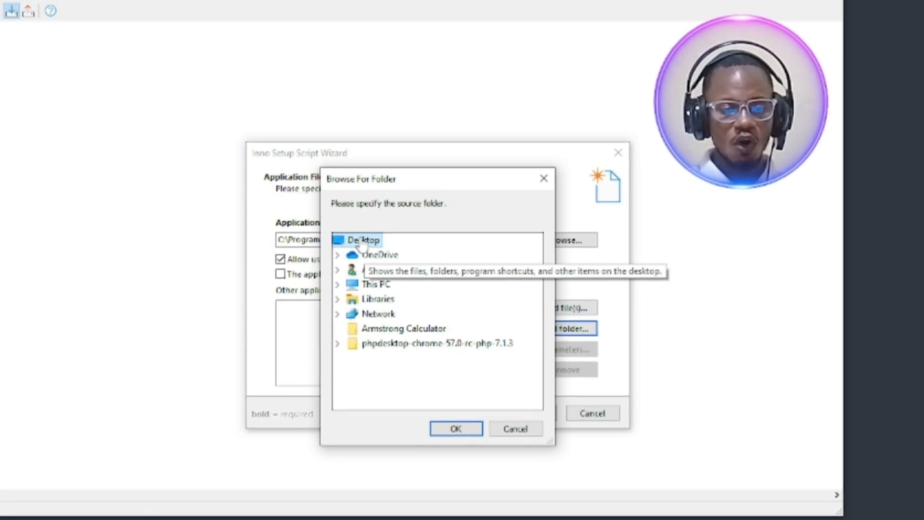
{"action": "left_click", "coordinate": [381, 343]}
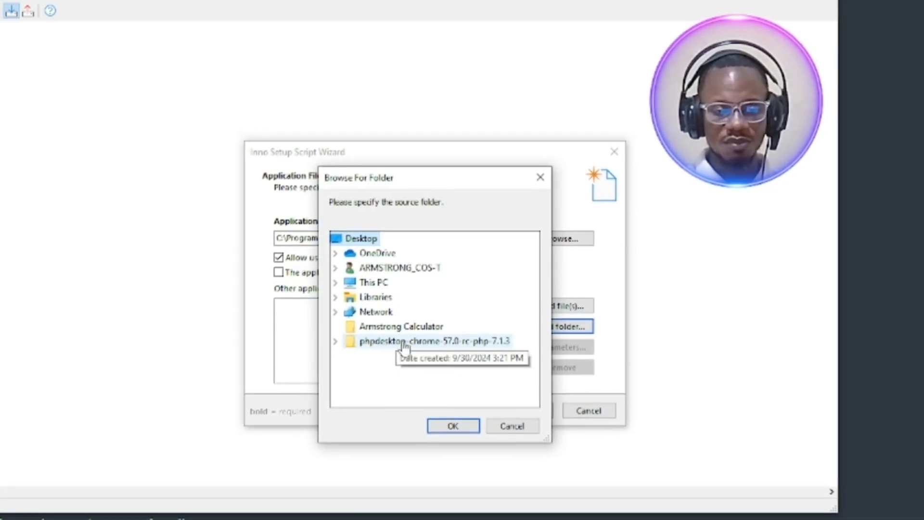
{"action": "double_click", "coordinate": [389, 342]}
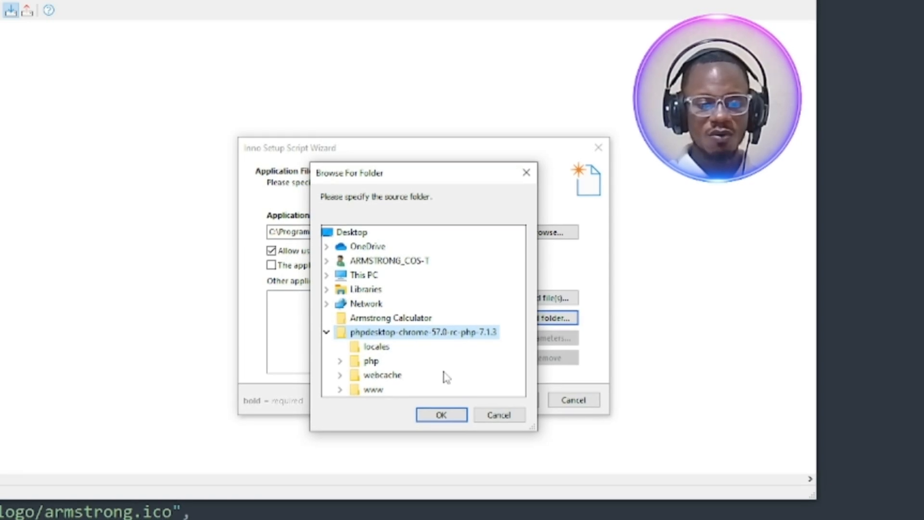
{"action": "left_click", "coordinate": [451, 416]}
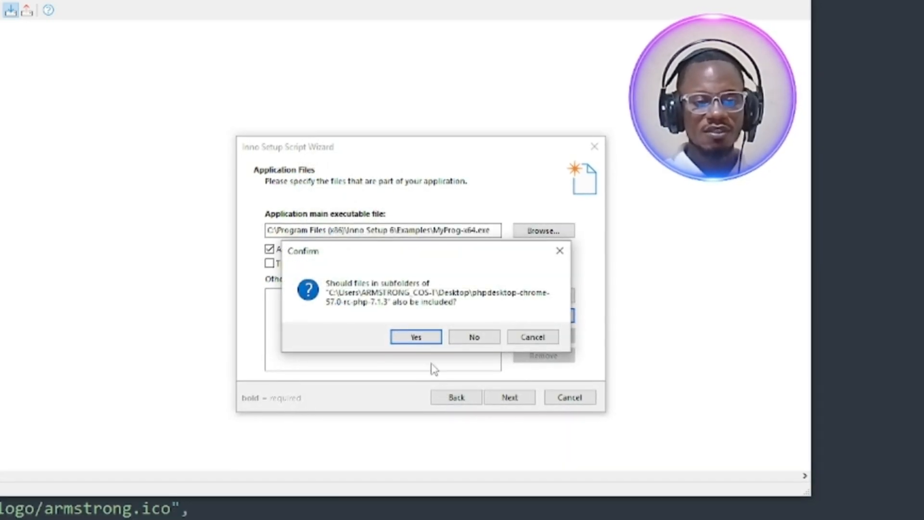
{"action": "left_click", "coordinate": [419, 337]}
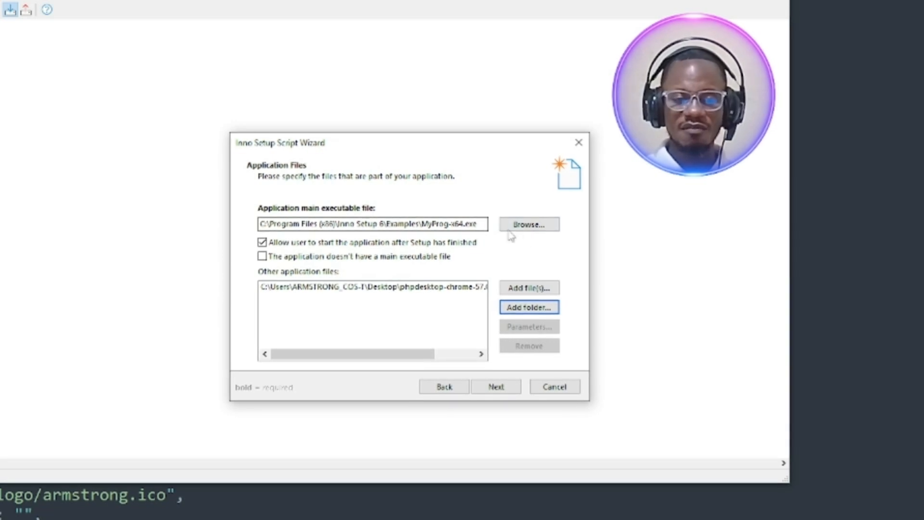
Set the application main executable file to phpdesktop-chrome from the desktop folder phpdesktop-chrome-57.0-rc-php-7.1.3
{"action": "left_click", "coordinate": [535, 227]}
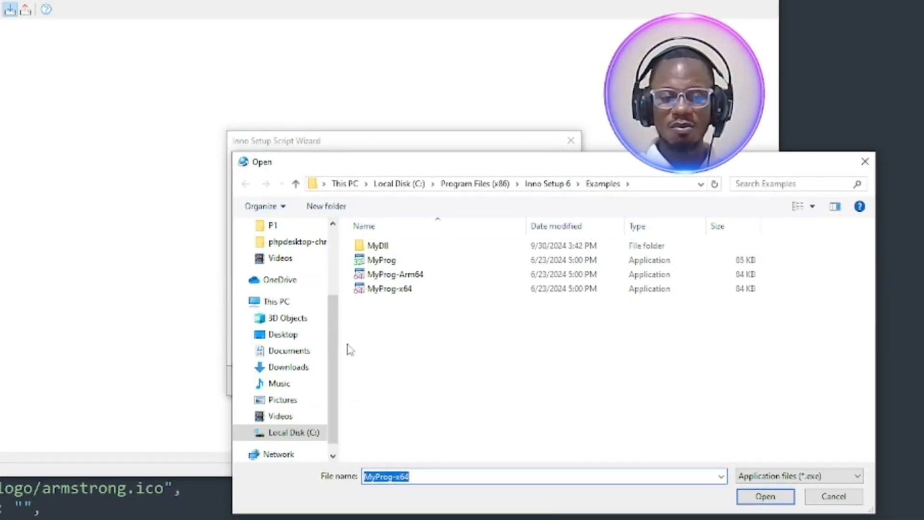
{"action": "left_click_drag", "start_coordinate": [330, 386], "coordinate": [330, 320]}
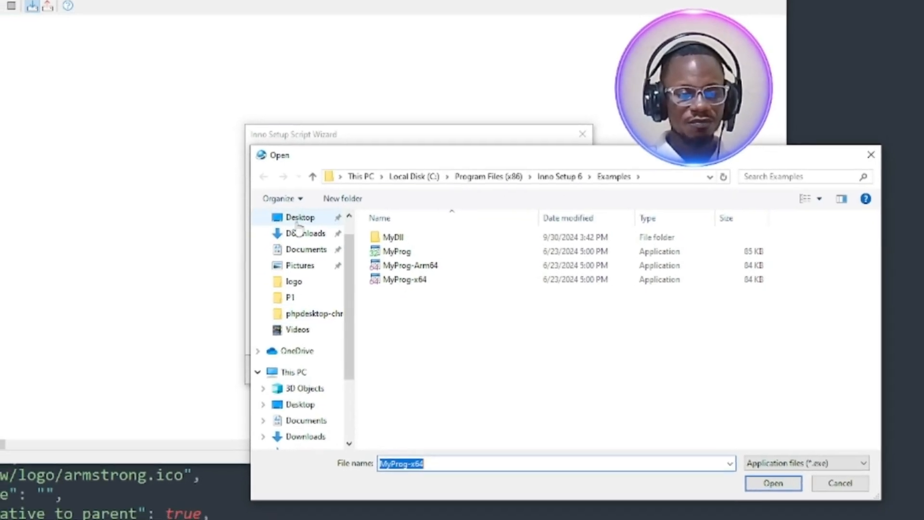
{"action": "left_click", "coordinate": [293, 219]}
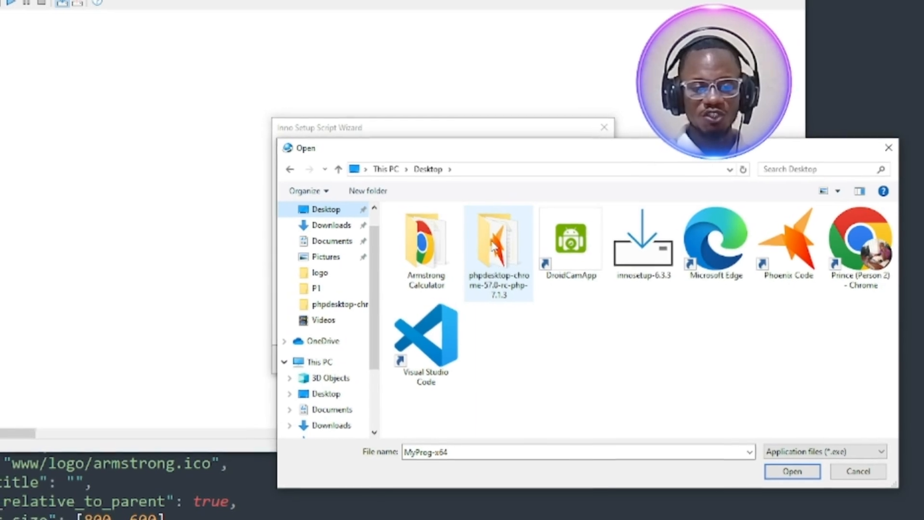
{"action": "double_click", "coordinate": [483, 285]}
{"action": "left_click", "coordinate": [425, 287]}
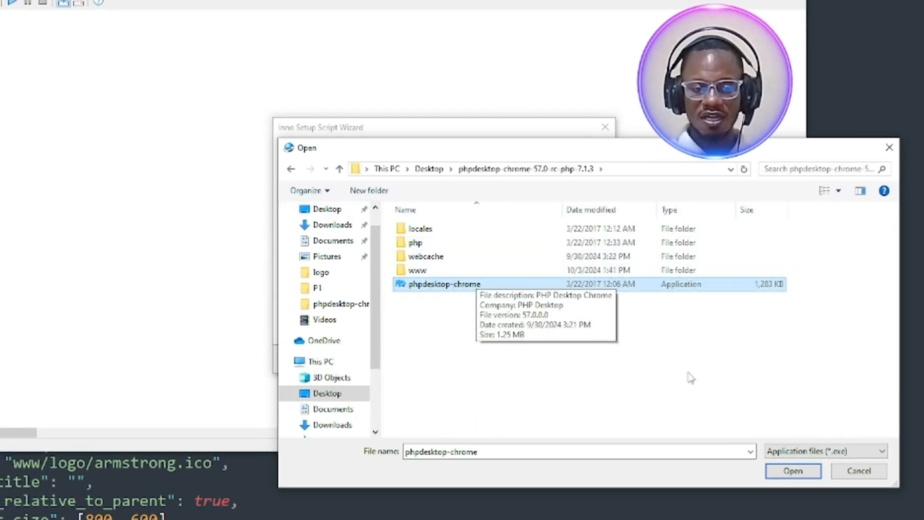
{"action": "left_click", "coordinate": [791, 471]}
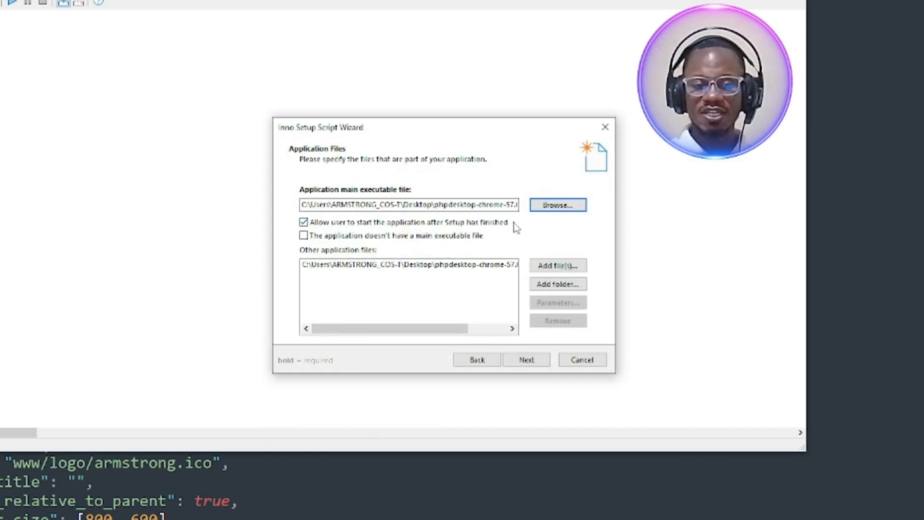
Advance to the file association page, set the application file type extension to .exe, and continue to the shortcuts page
{"action": "left_click", "coordinate": [526, 360]}
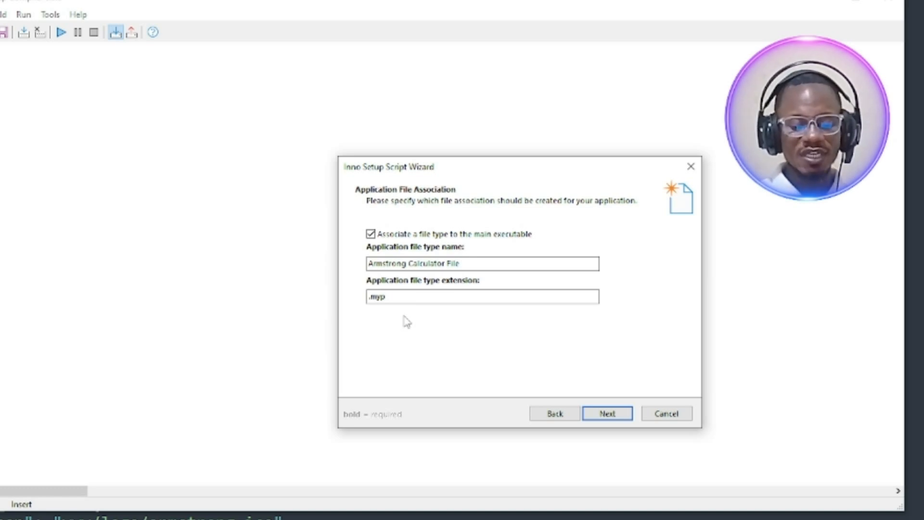
{"action": "left_click", "coordinate": [391, 295]}
{"action": "left_click_drag", "start_coordinate": [392, 295], "coordinate": [369, 296]}
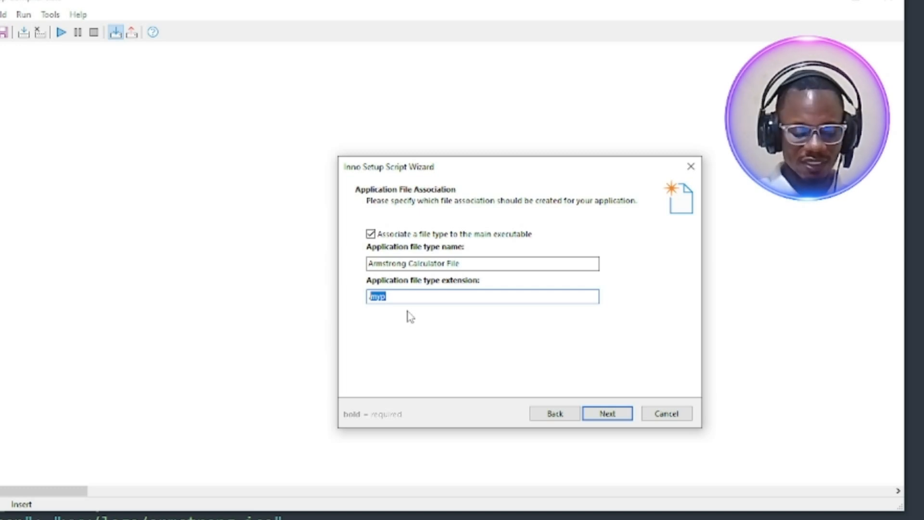
{"action": "type", "text": ".exe"}
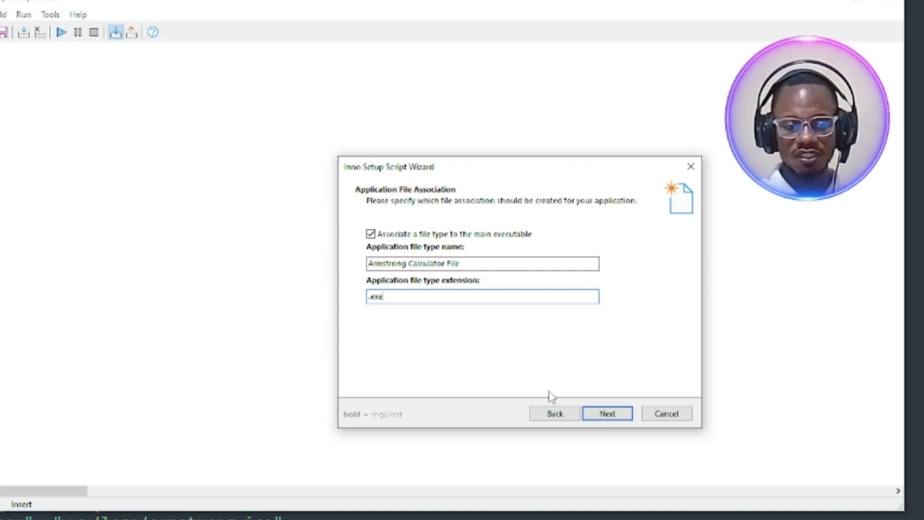
{"action": "left_click", "coordinate": [600, 415]}
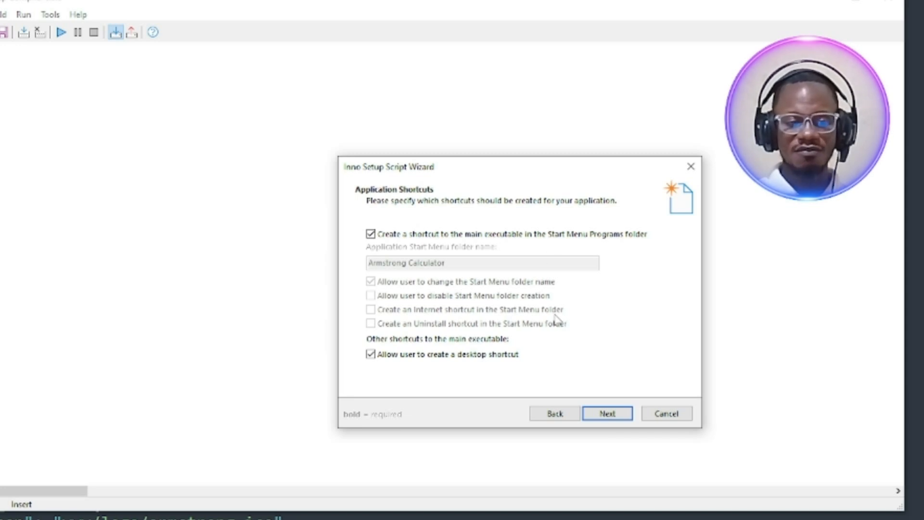
Accept the default shortcuts, documentation, administrative install mode and registry settings, advancing to the Setup languages page
{"action": "left_click", "coordinate": [608, 414]}
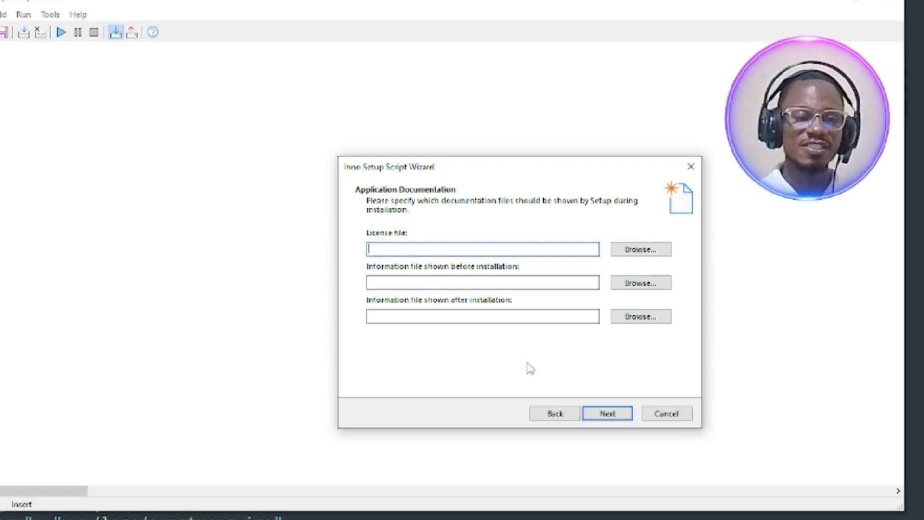
{"action": "left_click", "coordinate": [607, 414]}
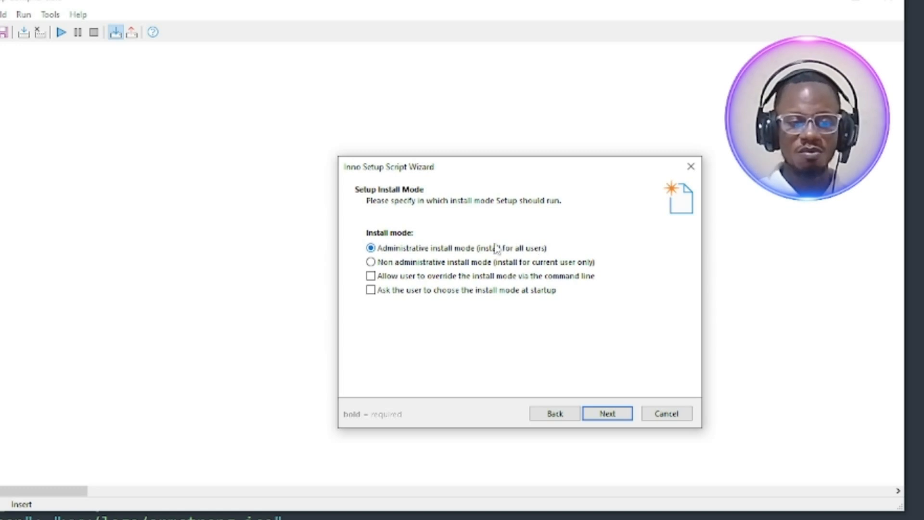
{"action": "left_click", "coordinate": [616, 413]}
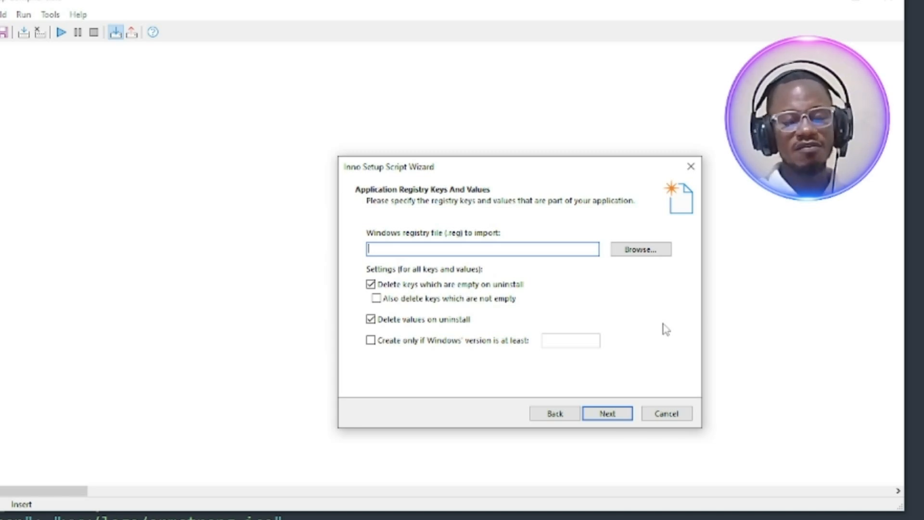
{"action": "left_click", "coordinate": [607, 416]}
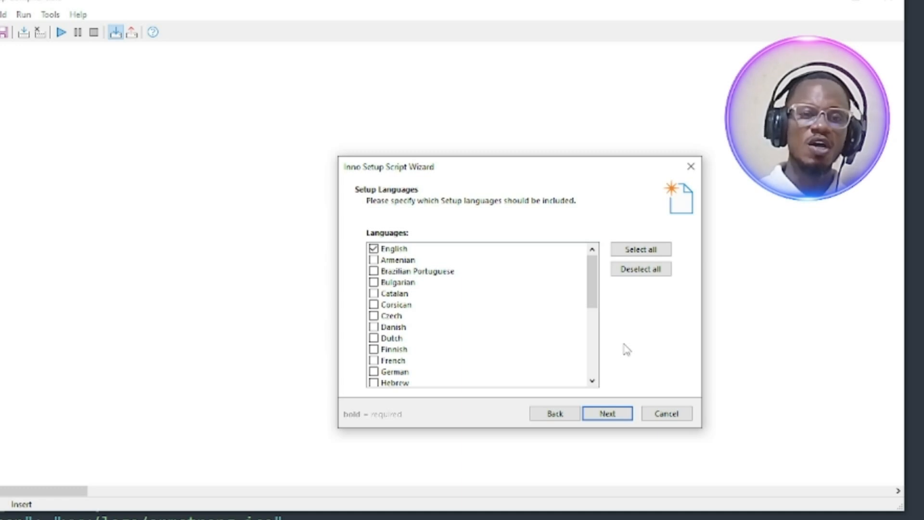
{"action": "left_click", "coordinate": [639, 249]}
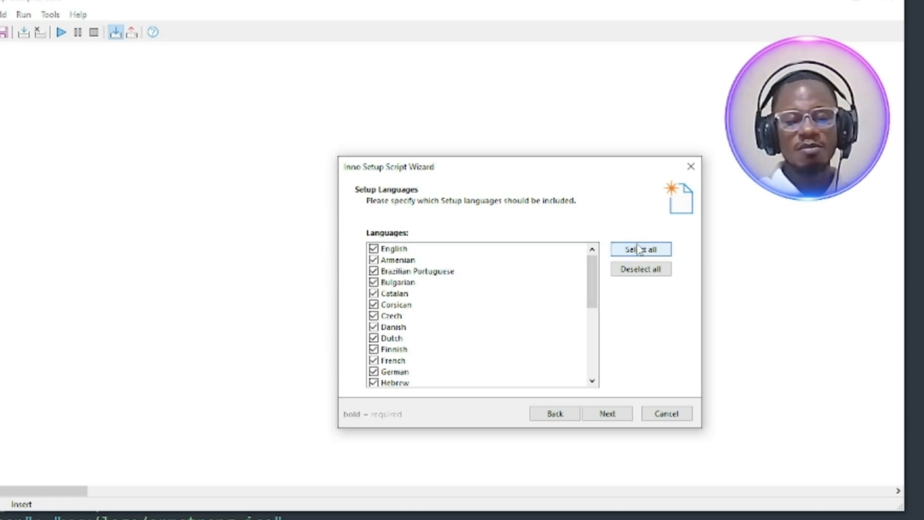
{"action": "left_click", "coordinate": [638, 269]}
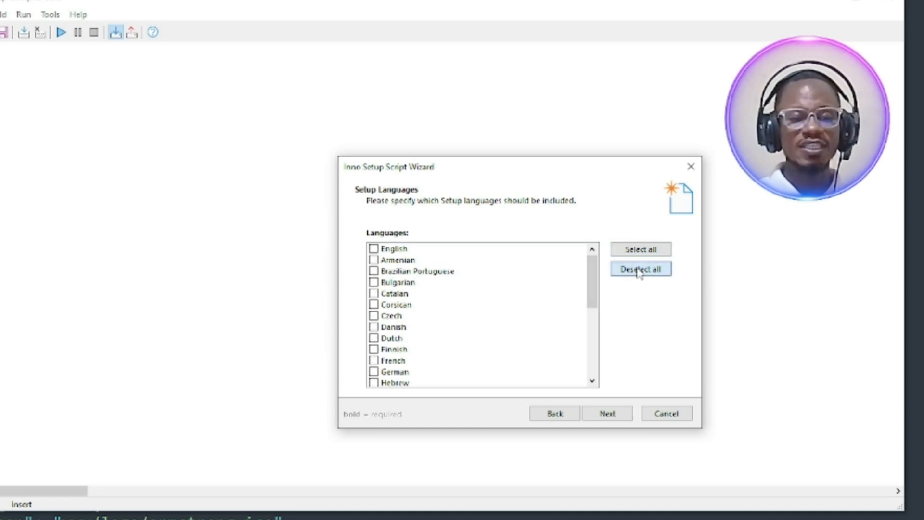
{"action": "left_click", "coordinate": [373, 248]}
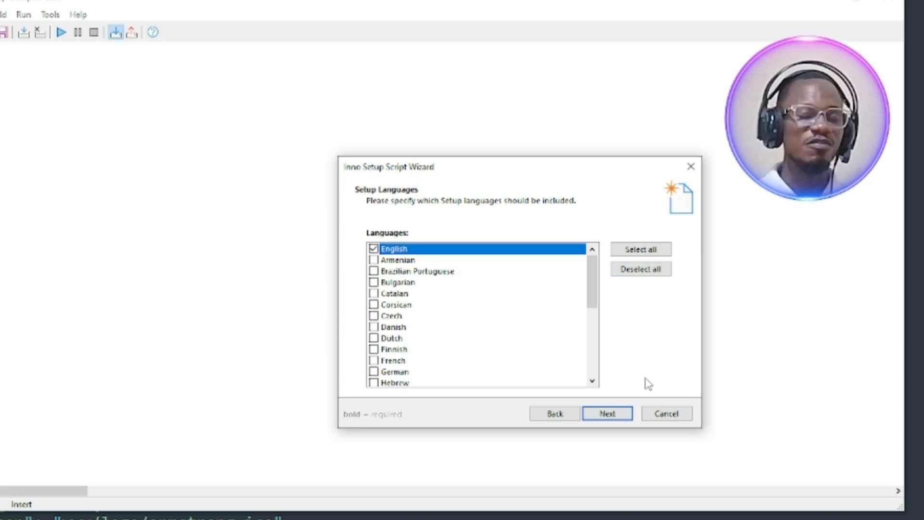
Include all available Setup languages and advance to the compiler settings page
{"action": "left_click", "coordinate": [638, 250]}
{"action": "left_click", "coordinate": [605, 416]}
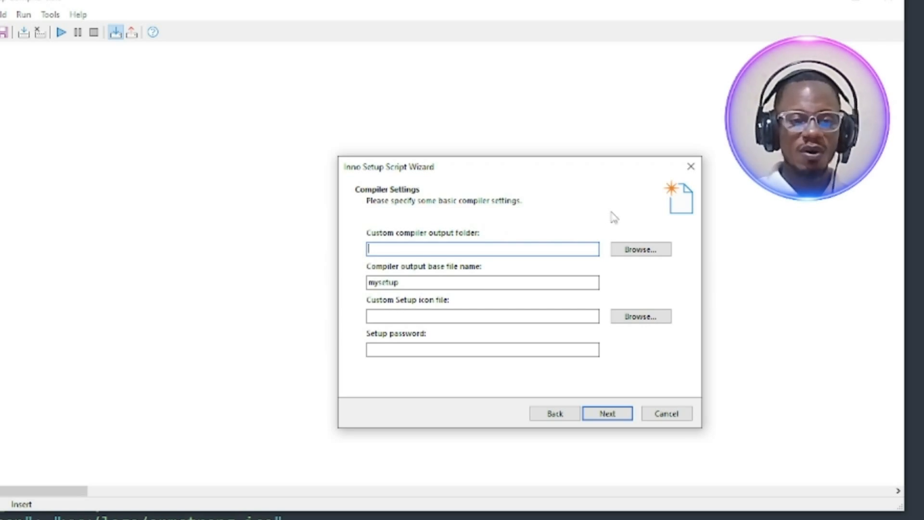
Create a new desktop folder named ArmCal and set it as the custom compiler output folder
{"action": "left_click", "coordinate": [640, 253]}
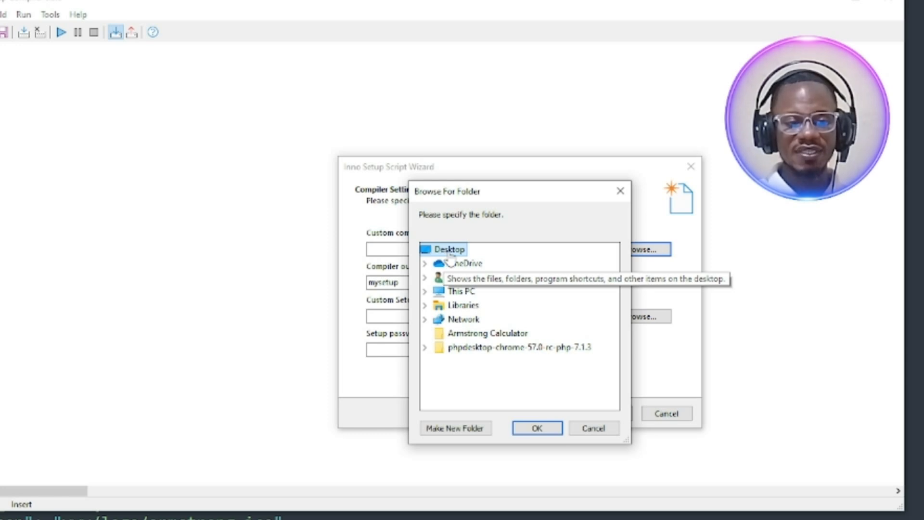
{"action": "left_click", "coordinate": [470, 428]}
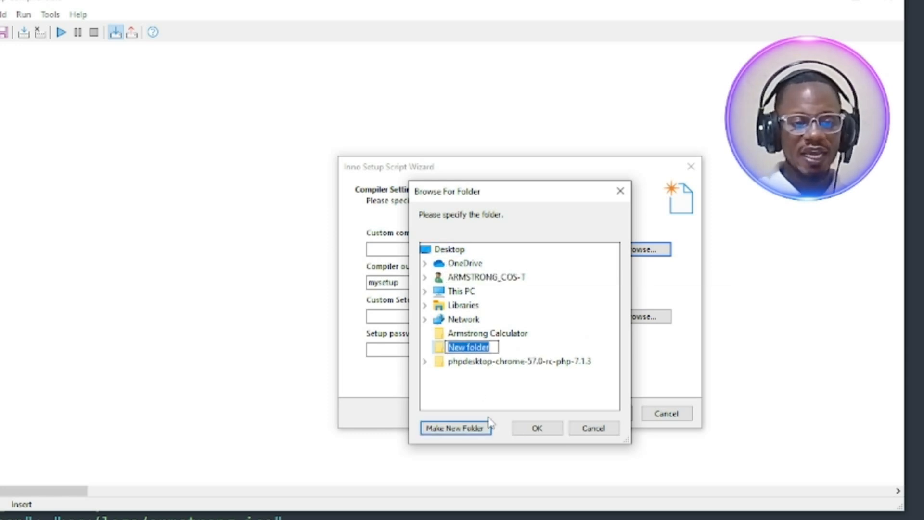
{"action": "type", "text": "Arm"}
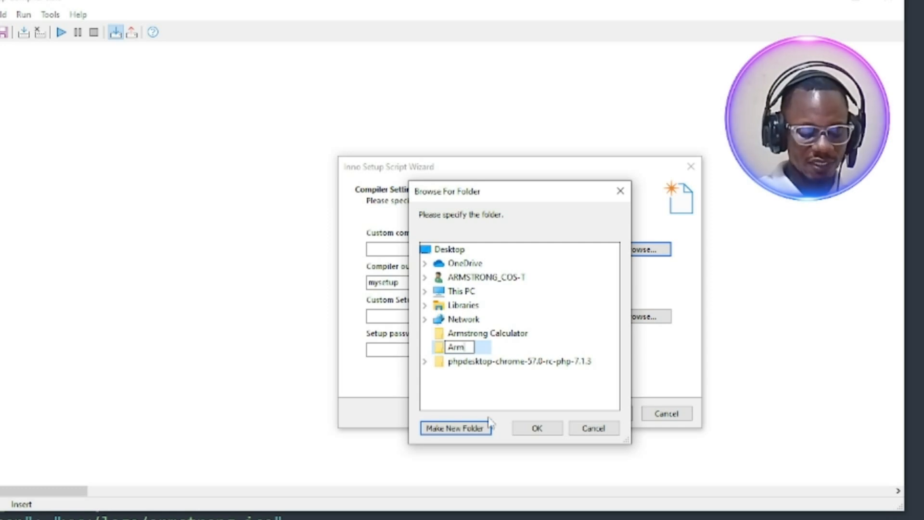
{"action": "type", "text": "Cal"}
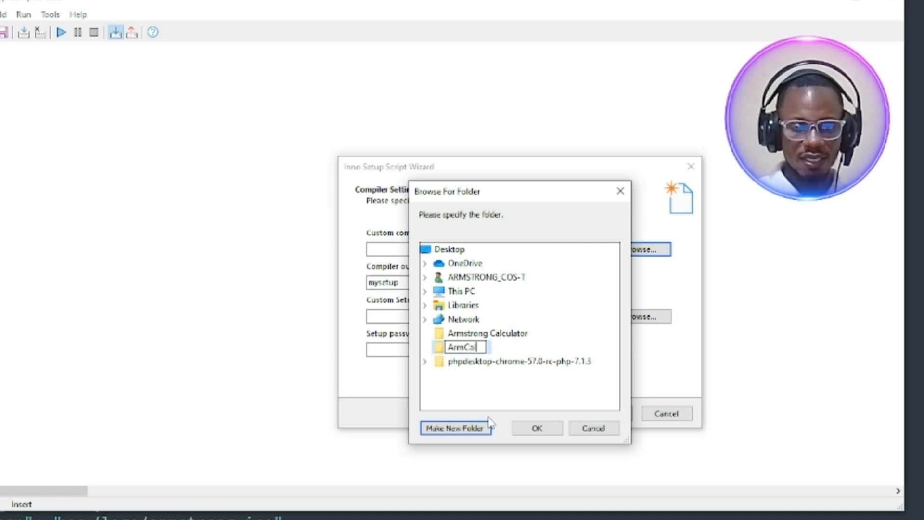
{"action": "left_click", "coordinate": [439, 351]}
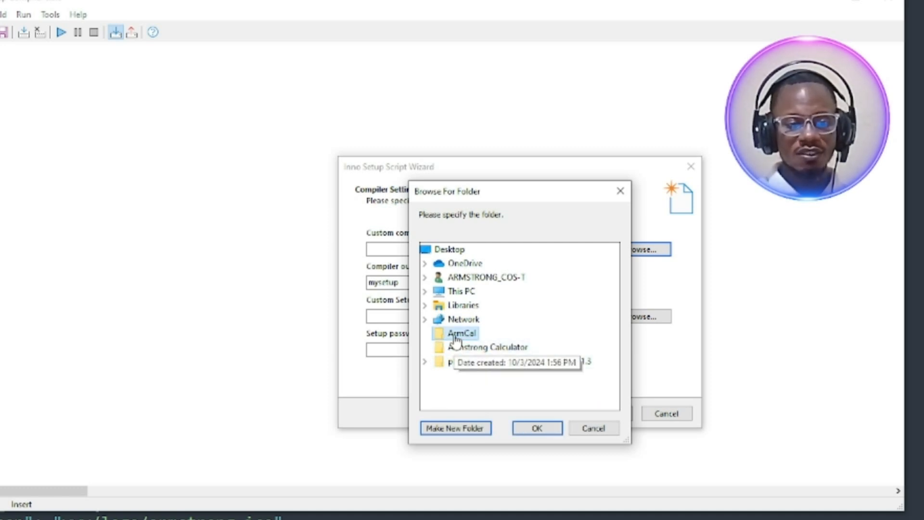
{"action": "left_click", "coordinate": [536, 427]}
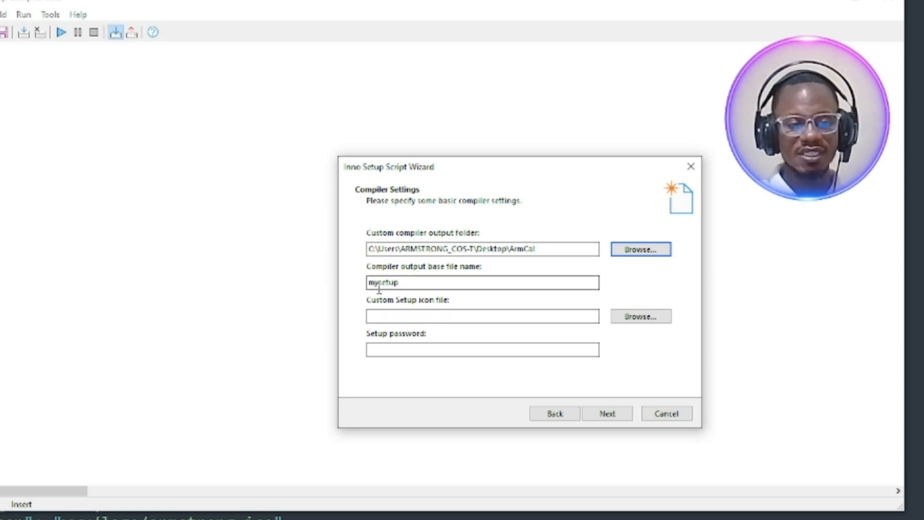
Set the compiler output base file name to ArmstrongCalculatorSetup
{"action": "left_click_drag", "start_coordinate": [380, 283], "coordinate": [347, 287]}
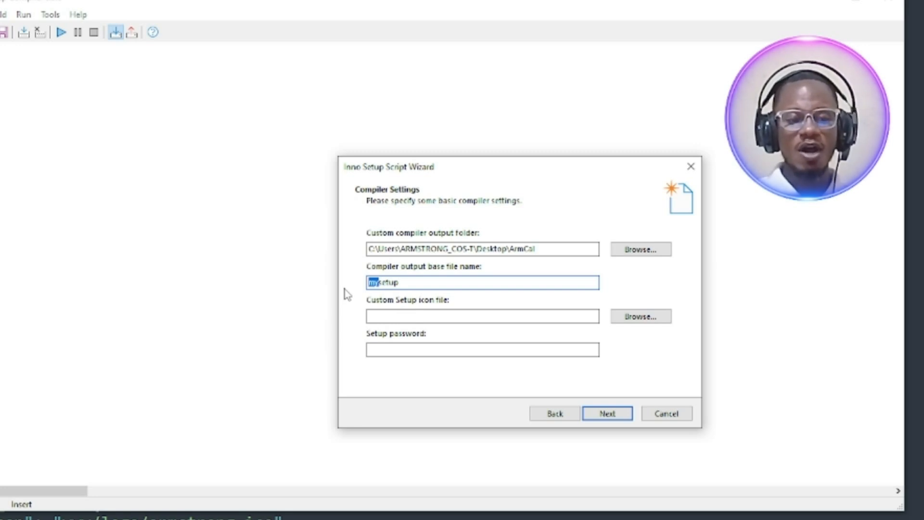
{"action": "type", "text": "Armstrong Calculator"}
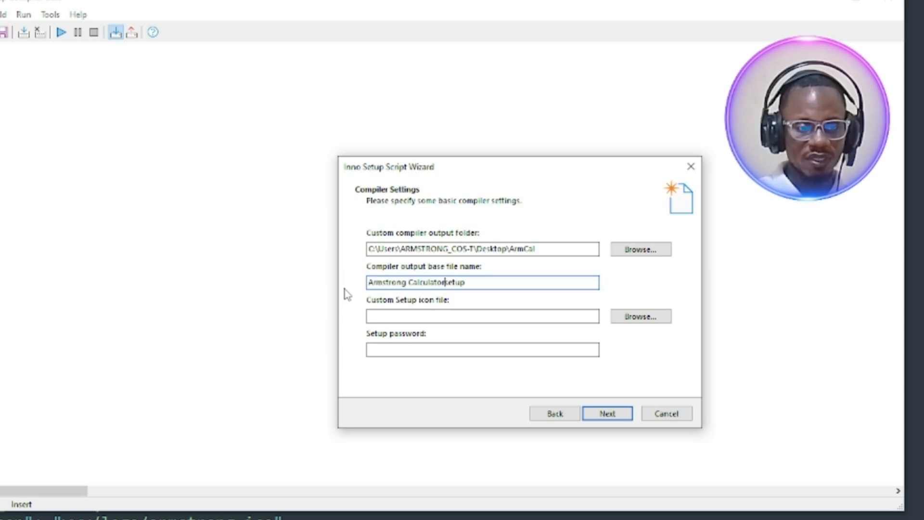
{"action": "left_click", "coordinate": [407, 282]}
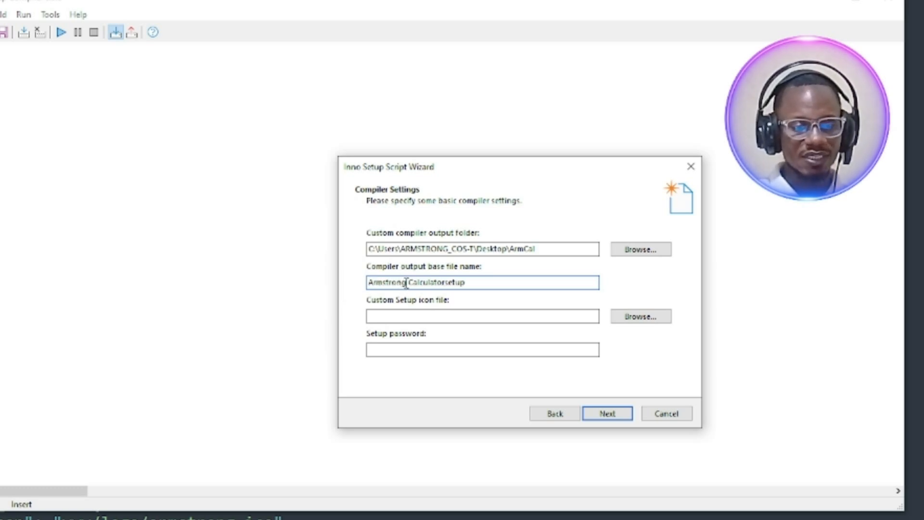
{"action": "key", "text": "BackSpace"}
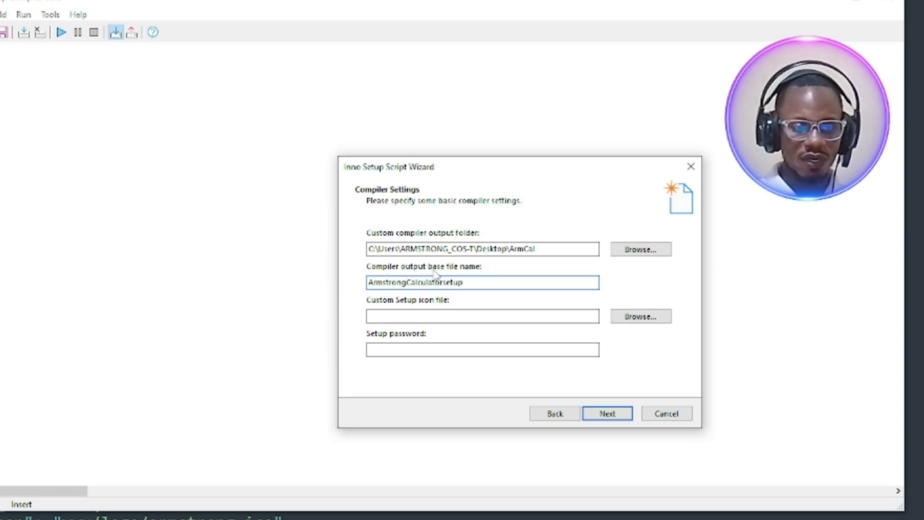
{"action": "left_click", "coordinate": [443, 282]}
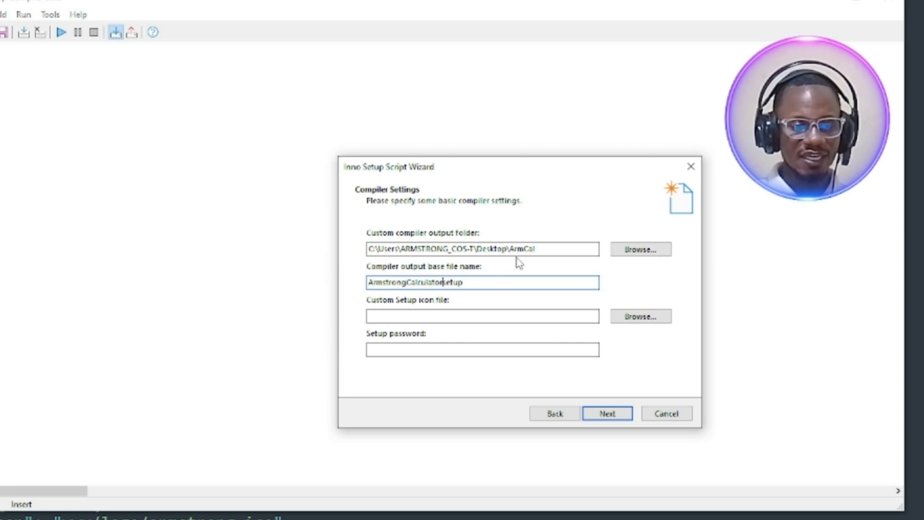
{"action": "key", "text": "Delete"}
{"action": "type", "text": "S"}
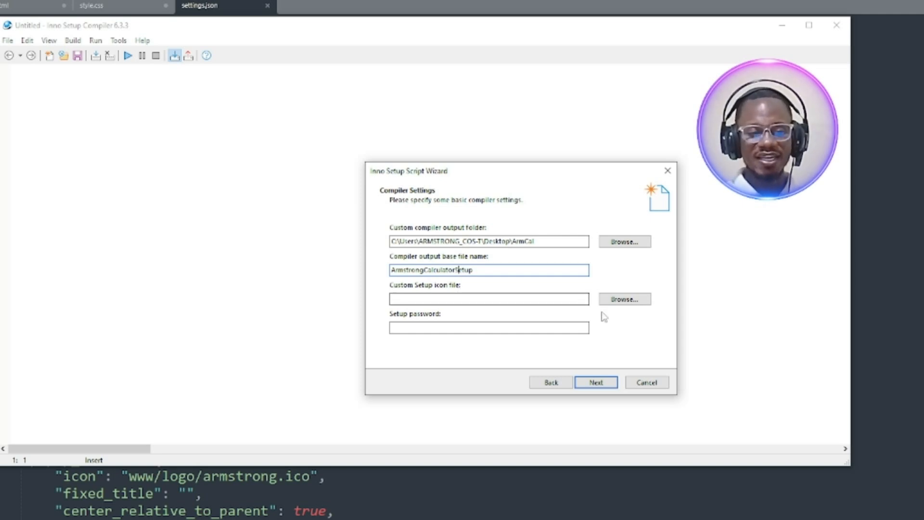
Set the custom Setup icon file to armstrong from the www\logo folder of phpdesktop-chrome-57.0-rc-php-7.1.3
{"action": "left_click", "coordinate": [623, 299]}
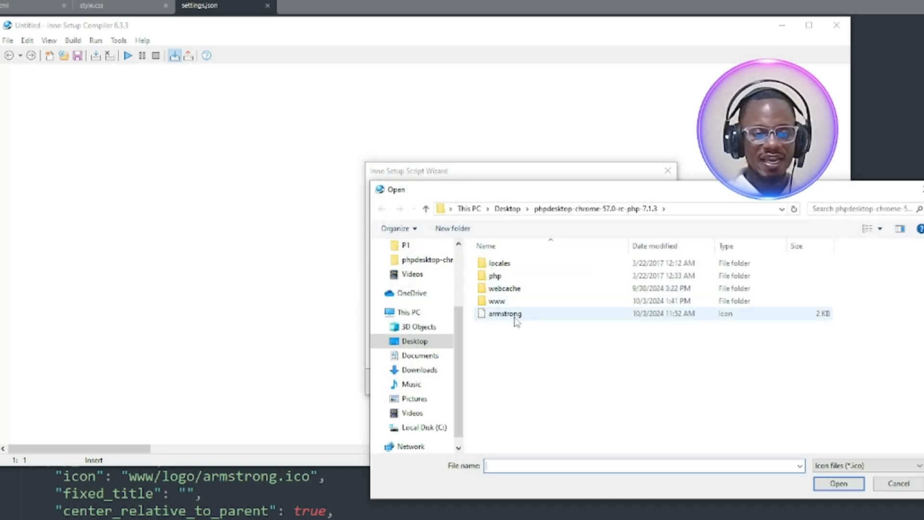
{"action": "double_click", "coordinate": [503, 302]}
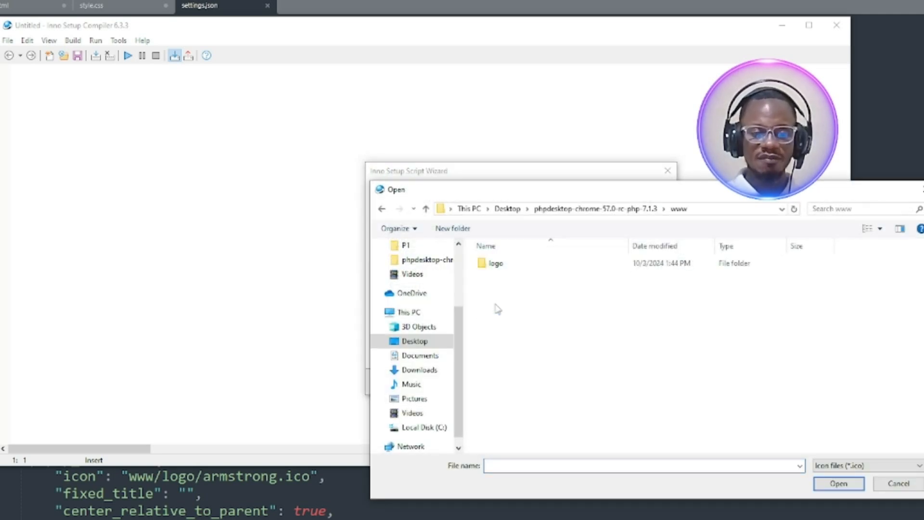
{"action": "double_click", "coordinate": [481, 264]}
{"action": "left_click", "coordinate": [500, 278]}
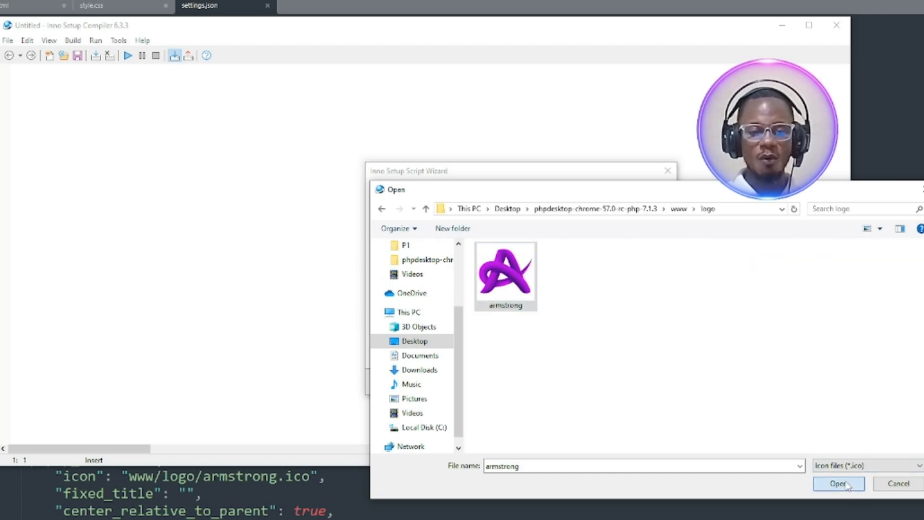
{"action": "left_click", "coordinate": [861, 493]}
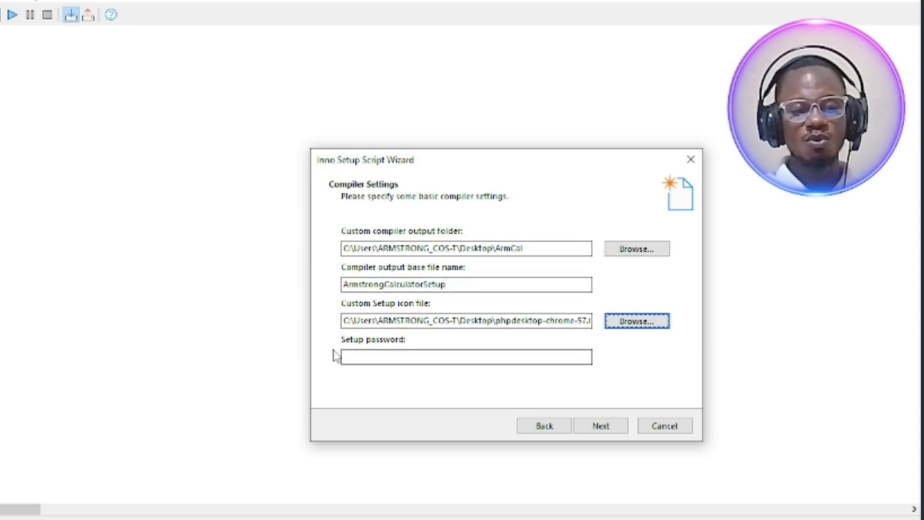
Enter the Setup password and advance to the Inno Setup Preprocessor page
{"action": "left_click", "coordinate": [399, 356]}
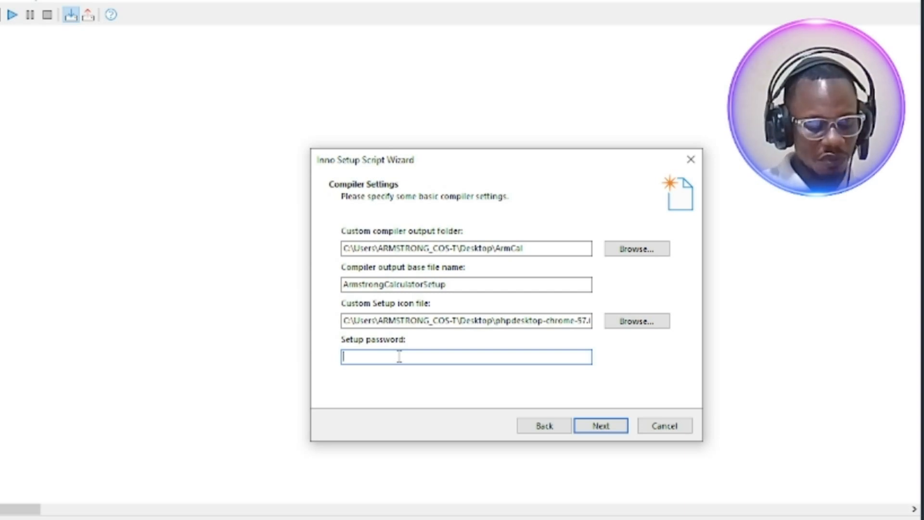
{"action": "type", "text": "1234"}
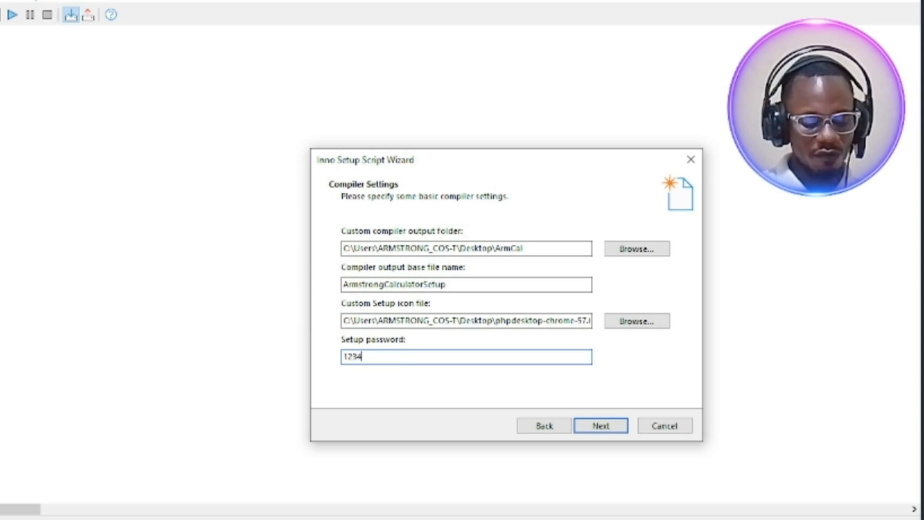
{"action": "type", "text": "5678"}
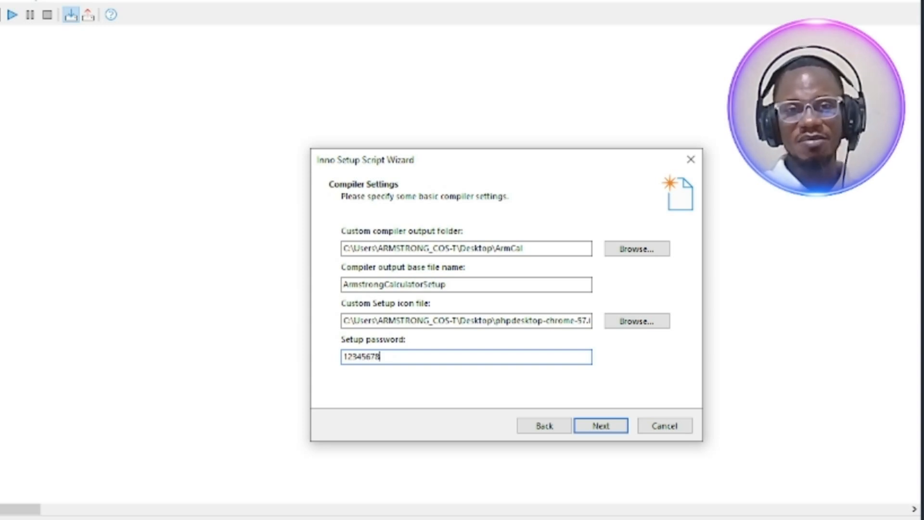
{"action": "left_click", "coordinate": [613, 431]}
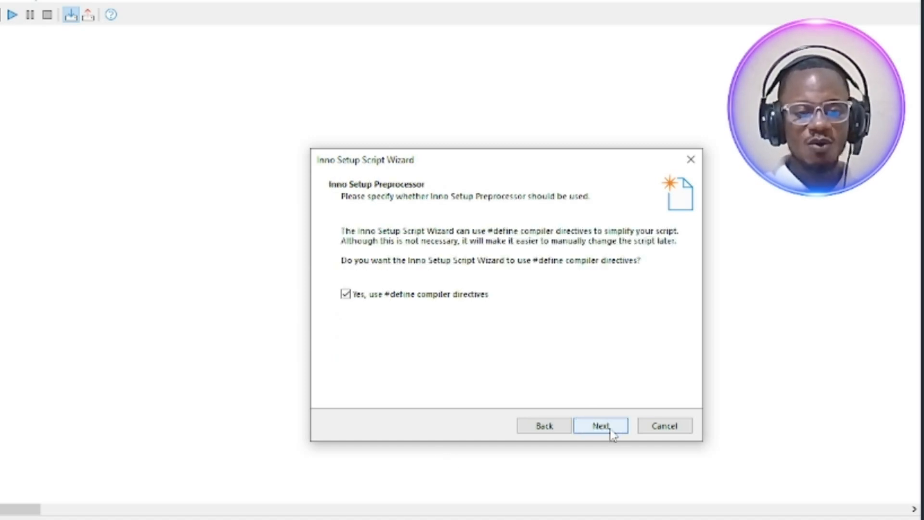
Keep the #define compiler directives enabled, finish the wizard, and compile the generated script
{"action": "left_click", "coordinate": [609, 431]}
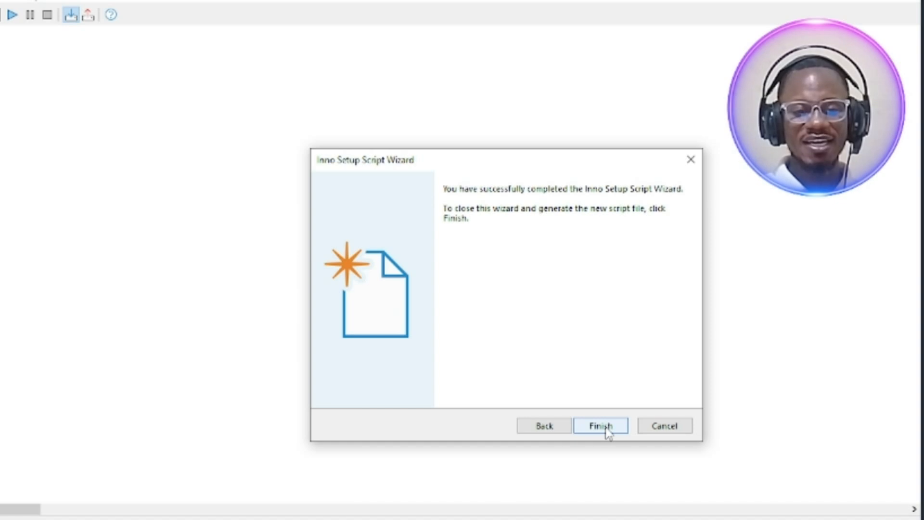
{"action": "left_click", "coordinate": [607, 429]}
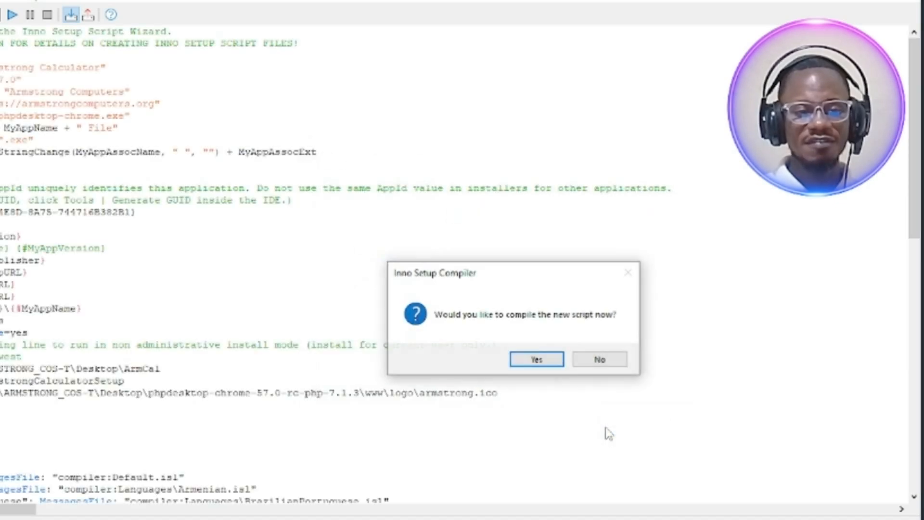
{"action": "left_click", "coordinate": [536, 359]}
{"action": "left_click", "coordinate": [552, 364]}
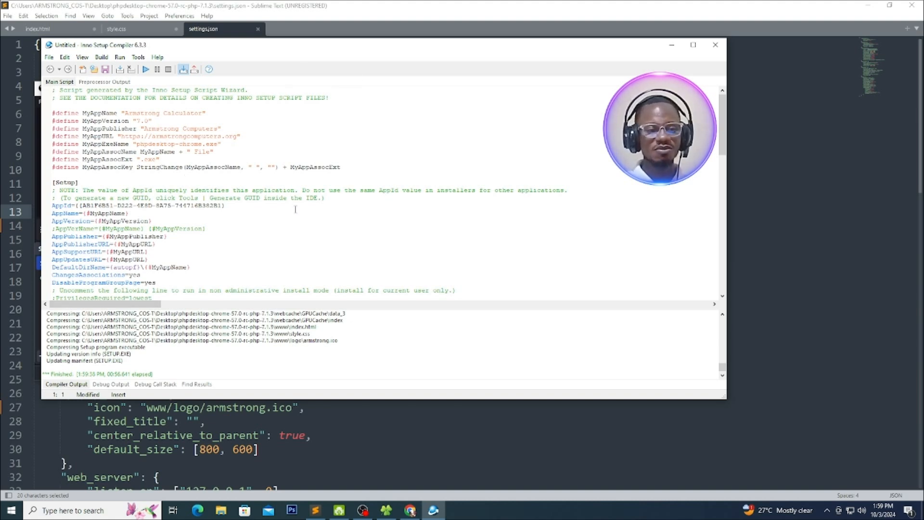
Close the Inno Setup compiler, move the ArmCal folder to a free area of the desktop, and open it
{"action": "left_click", "coordinate": [720, 48]}
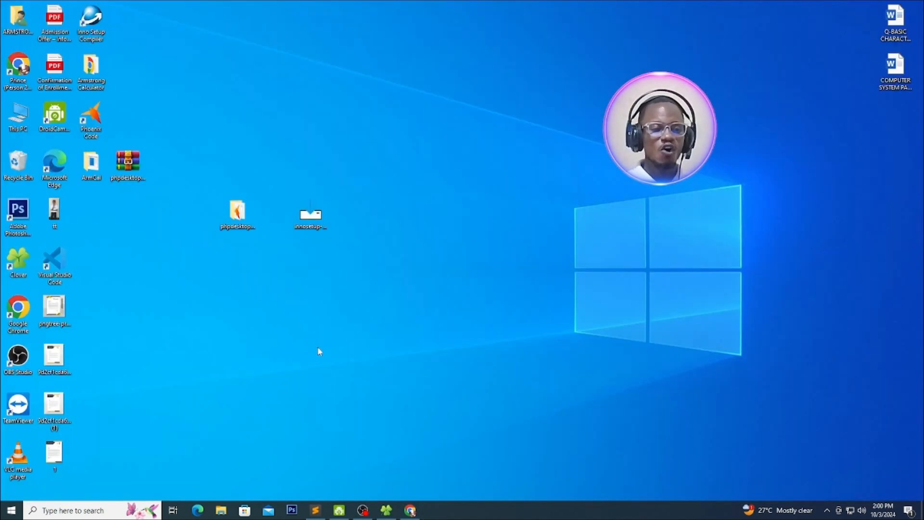
{"action": "left_click_drag", "start_coordinate": [111, 171], "coordinate": [474, 171]}
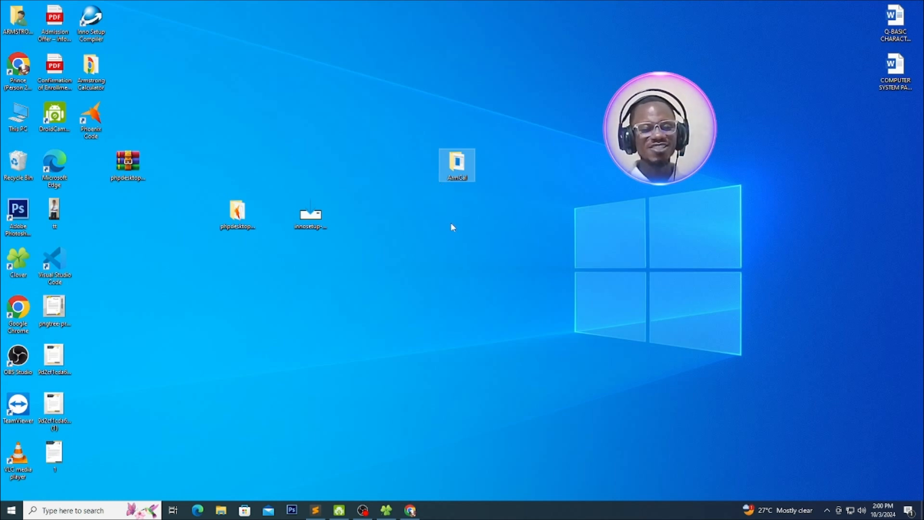
{"action": "double_click", "coordinate": [456, 164]}
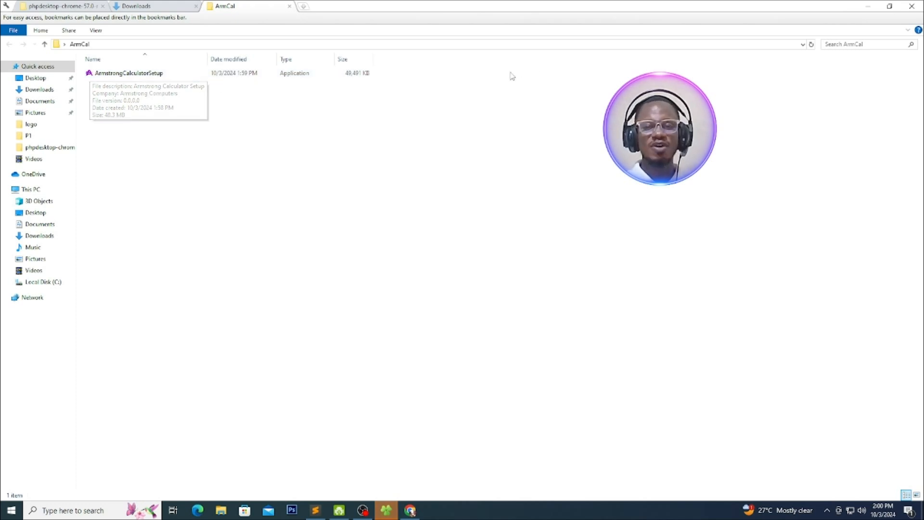
Run ArmstrongCalculatorSetup as administrator and choose English as the installation language
{"action": "right_click", "coordinate": [128, 77]}
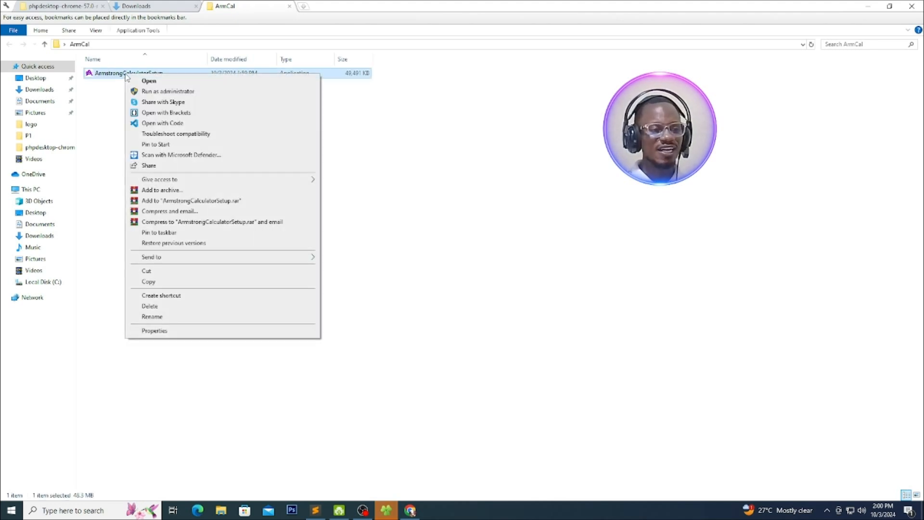
{"action": "left_click", "coordinate": [151, 92]}
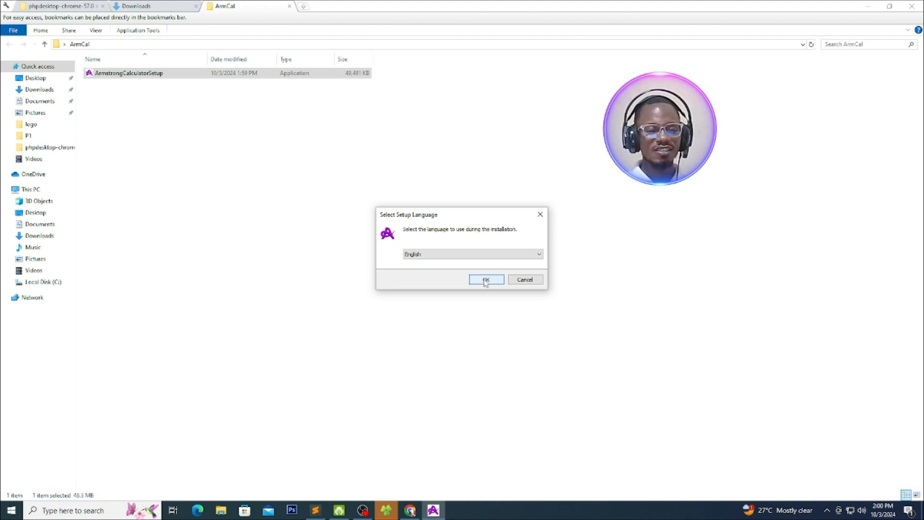
{"action": "left_click", "coordinate": [454, 256]}
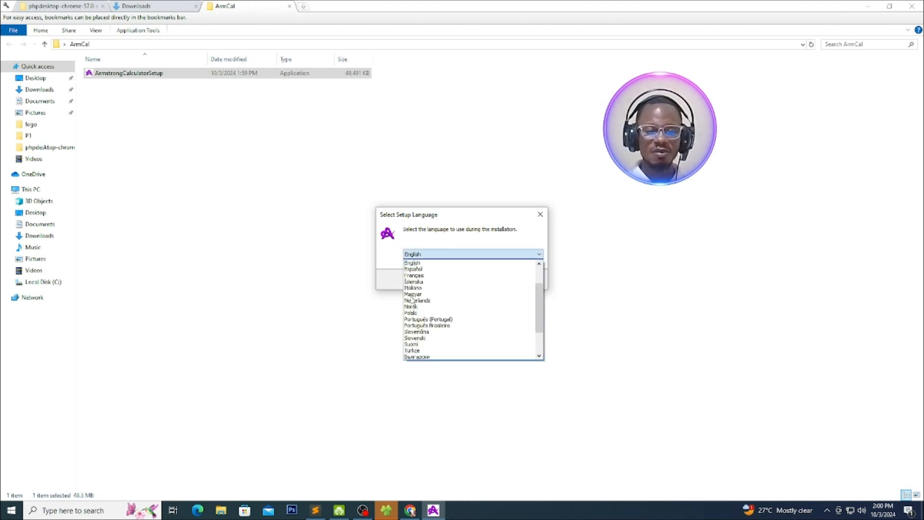
{"action": "left_click", "coordinate": [410, 263]}
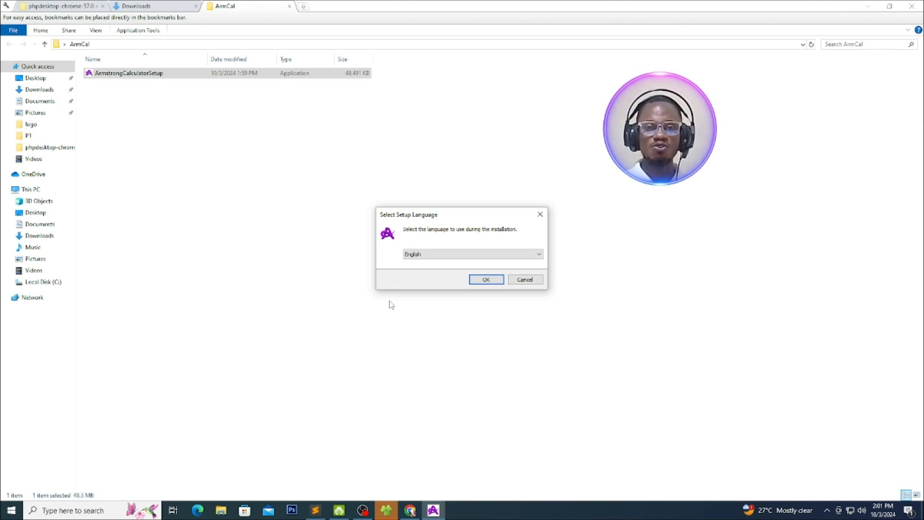
{"action": "left_click", "coordinate": [486, 280]}
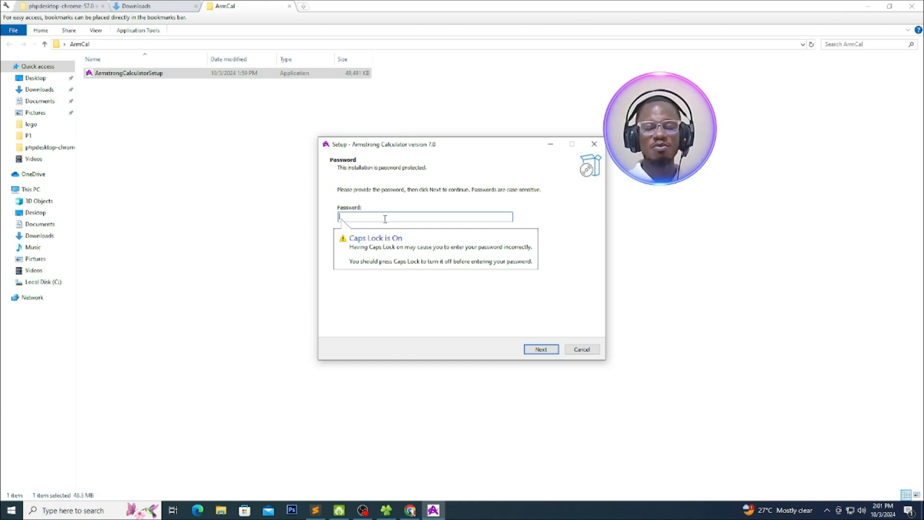
Turn off Caps Lock, enter the installation password, and accept C:\Program Files (x86)\Armstrong Calculator as the destination folder
{"action": "key", "text": "Caps_Lock"}
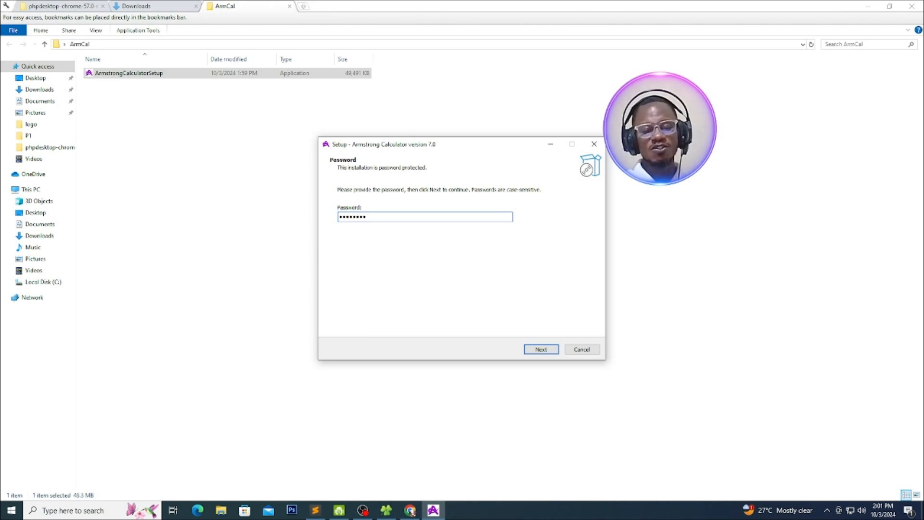
{"action": "left_click", "coordinate": [540, 349]}
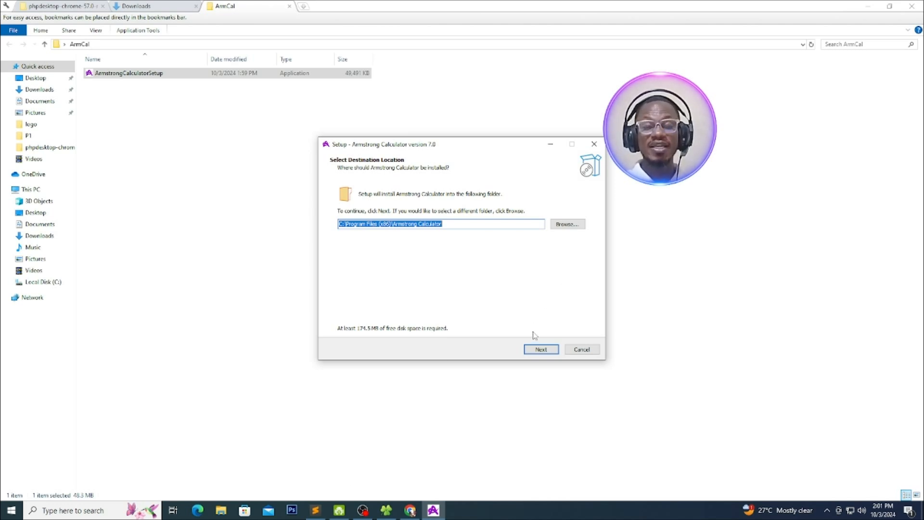
{"action": "left_click", "coordinate": [529, 351]}
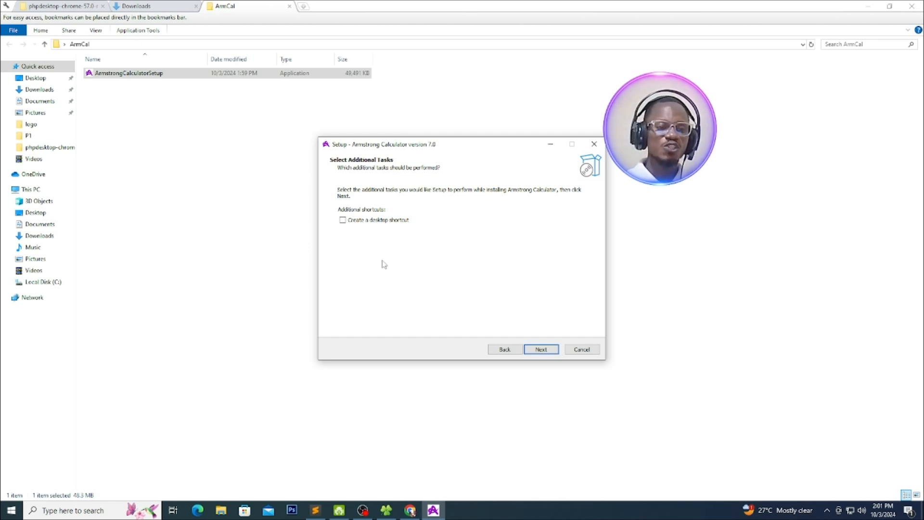
Enable the desktop shortcut, install Armstrong Calculator, and finish setup with the launch option kept on
{"action": "left_click", "coordinate": [342, 220]}
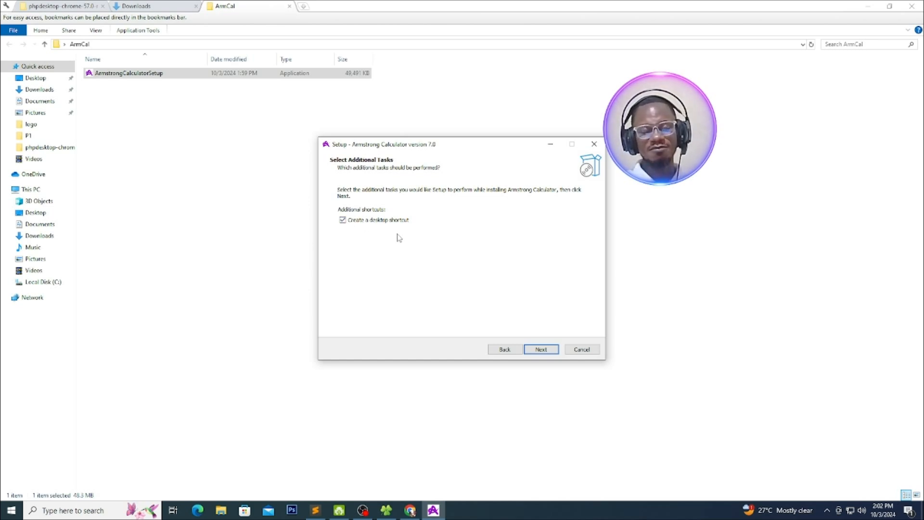
{"action": "left_click", "coordinate": [537, 349]}
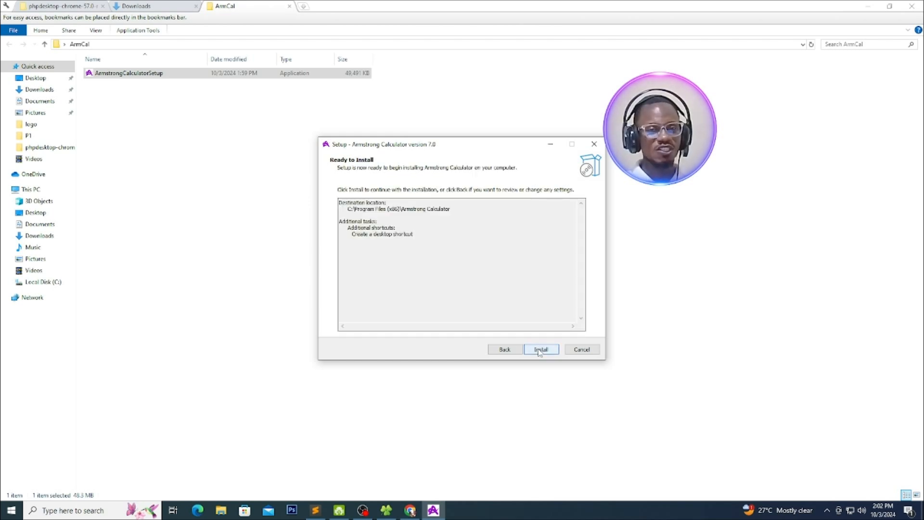
{"action": "left_click", "coordinate": [539, 351]}
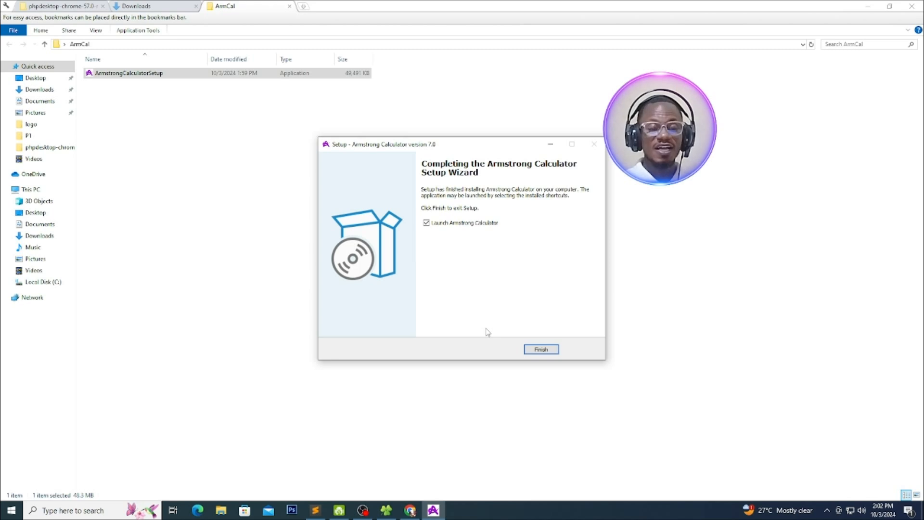
{"action": "left_click", "coordinate": [539, 350]}
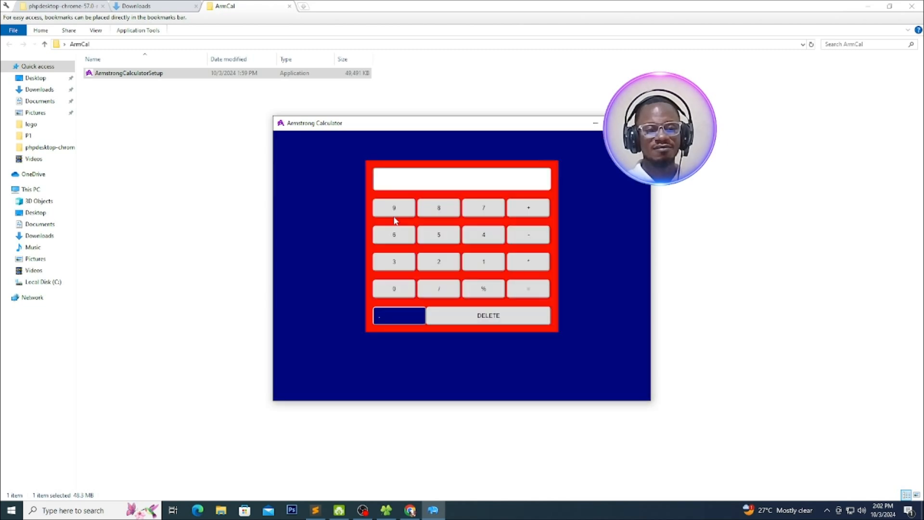
Reposition the Armstrong Calculator window and test it by calculating 9+1, then subtracting 4 from the result
{"action": "left_click_drag", "start_coordinate": [556, 130], "coordinate": [568, 109]}
{"action": "left_click_drag", "start_coordinate": [453, 112], "coordinate": [445, 108]}
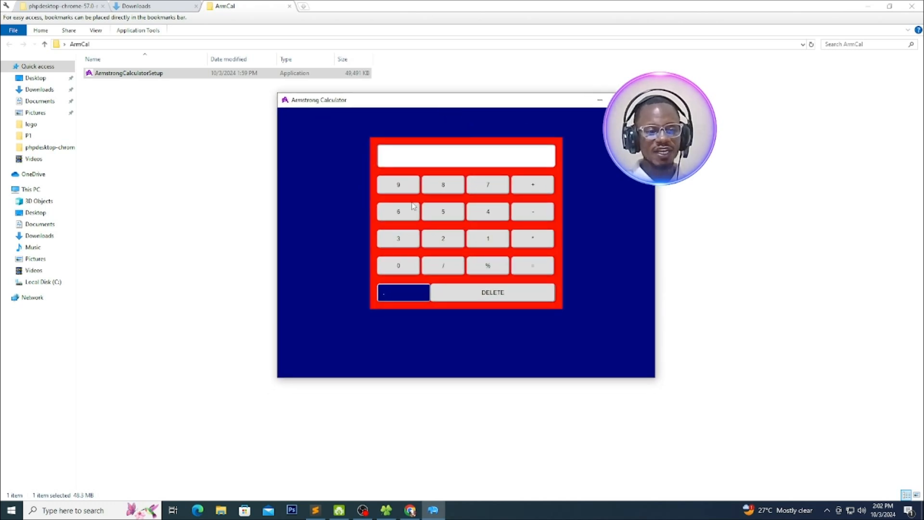
{"action": "left_click", "coordinate": [399, 188]}
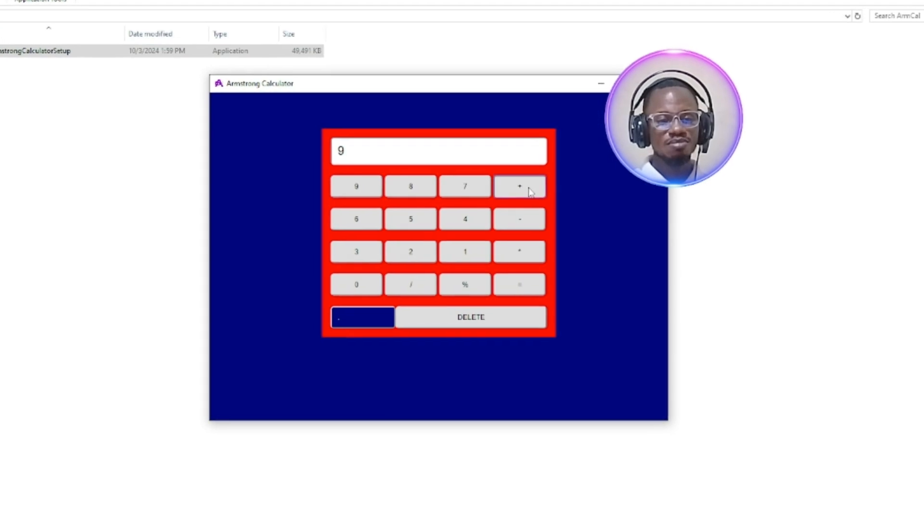
{"action": "left_click", "coordinate": [529, 192]}
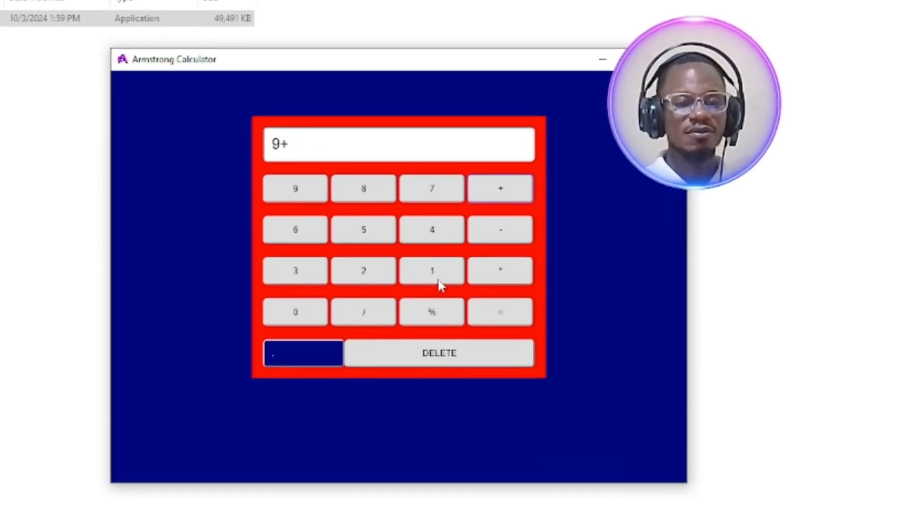
{"action": "left_click", "coordinate": [465, 252]}
{"action": "left_click", "coordinate": [495, 320]}
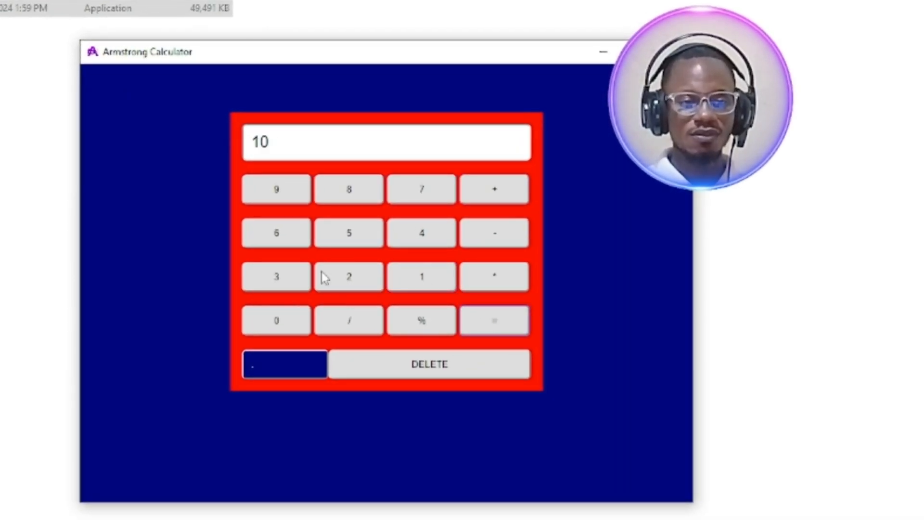
{"action": "left_click", "coordinate": [501, 234]}
{"action": "left_click", "coordinate": [410, 237]}
{"action": "left_click", "coordinate": [504, 319]}
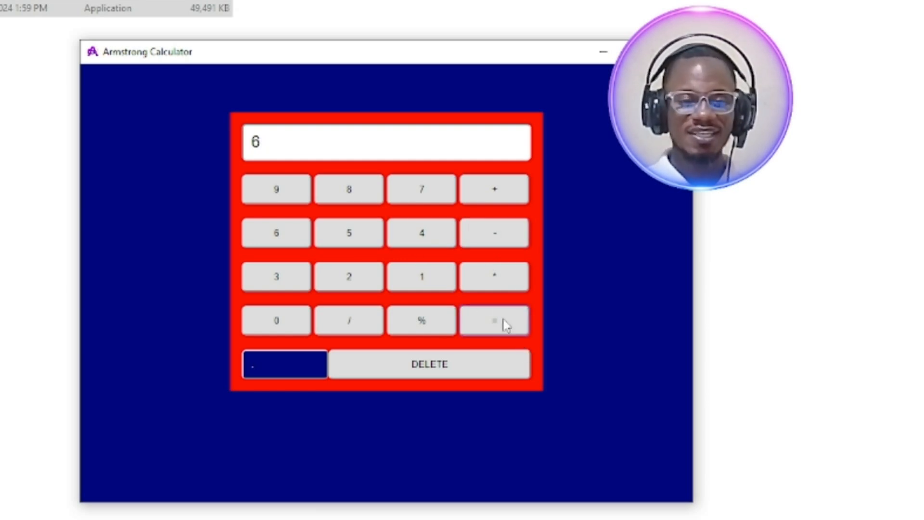
Test multiplication by multiplying the calculator's current result by 5, then delete every digit from its display
{"action": "left_click", "coordinate": [496, 284]}
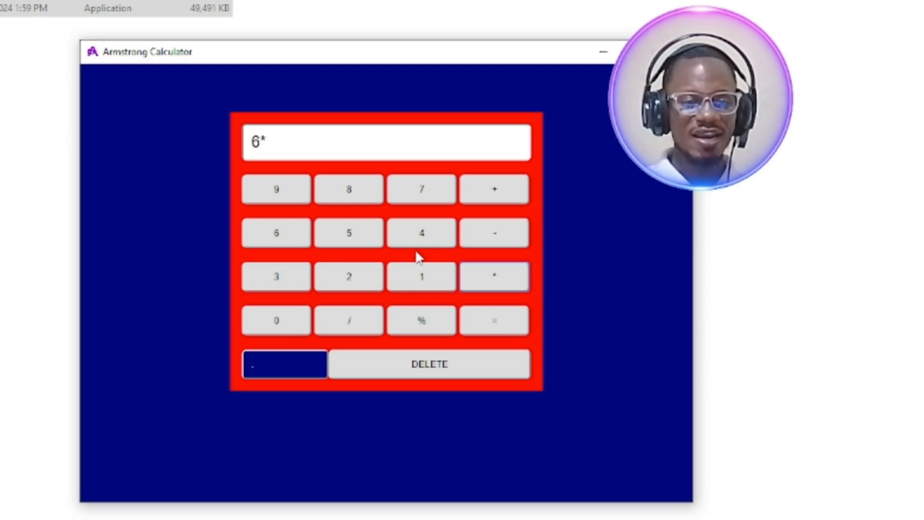
{"action": "left_click", "coordinate": [355, 238]}
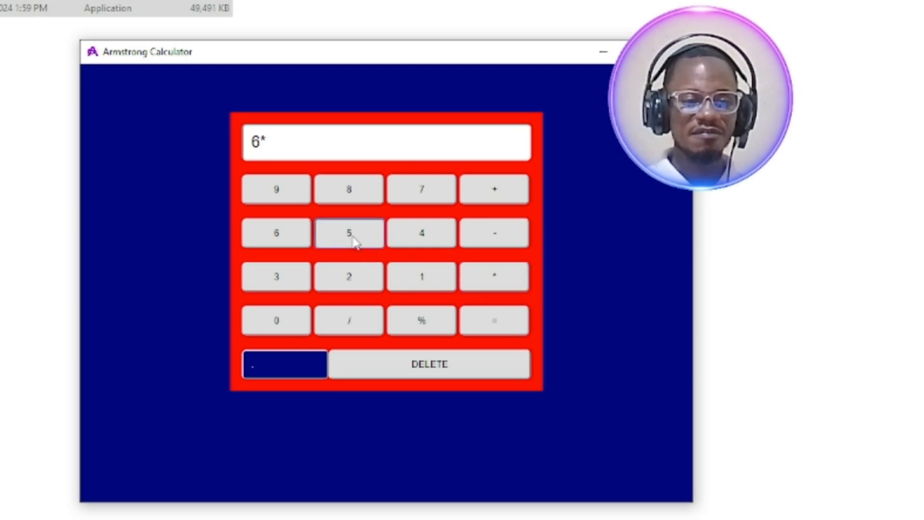
{"action": "left_click", "coordinate": [502, 325]}
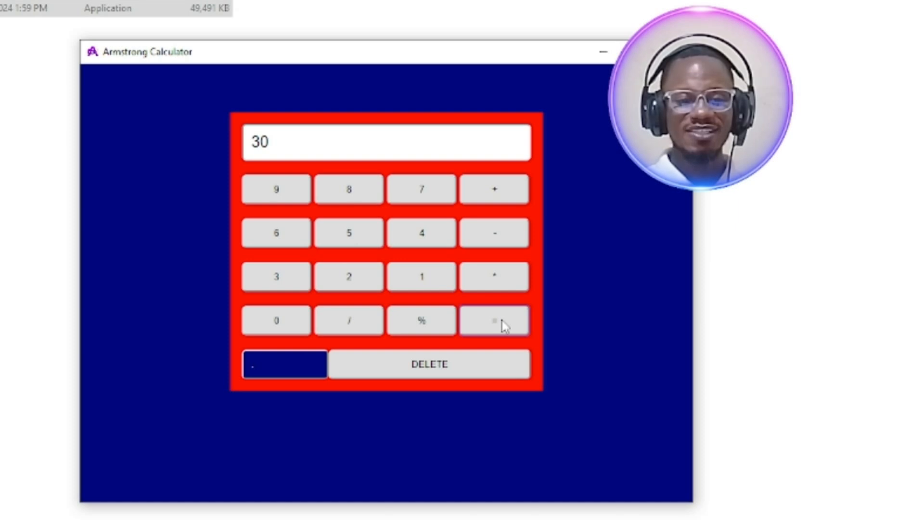
{"action": "left_click", "coordinate": [435, 368]}
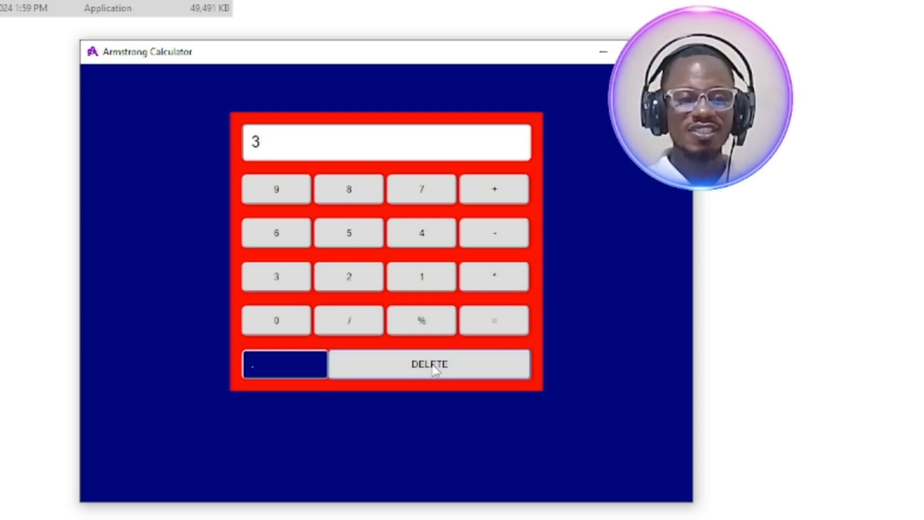
{"action": "left_click", "coordinate": [435, 368]}
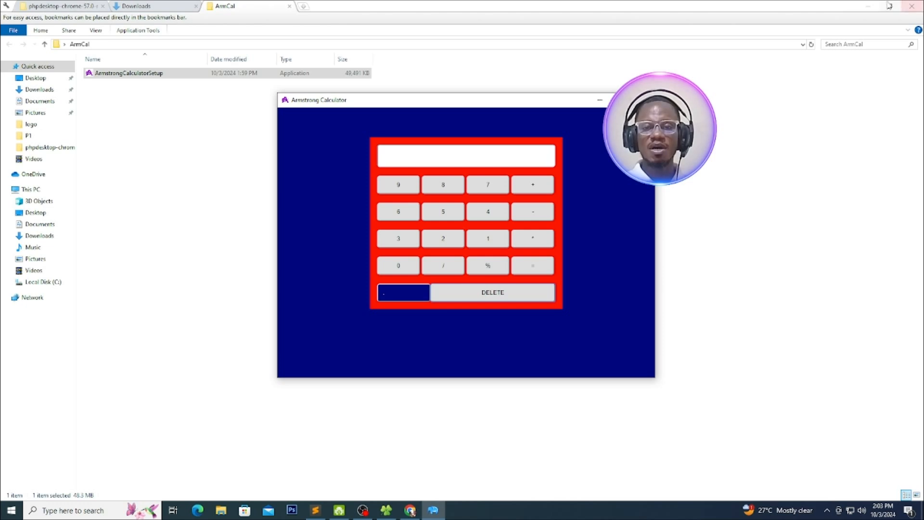
Minimize the ArmCal folder window and close Armstrong Calculator to return to the desktop
{"action": "left_click", "coordinate": [867, 6]}
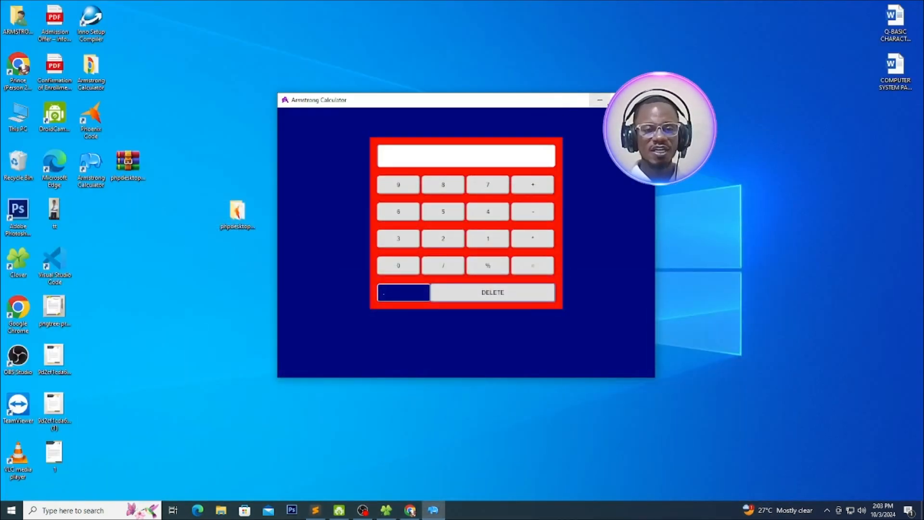
{"action": "left_click_drag", "start_coordinate": [654, 102], "coordinate": [706, 69]}
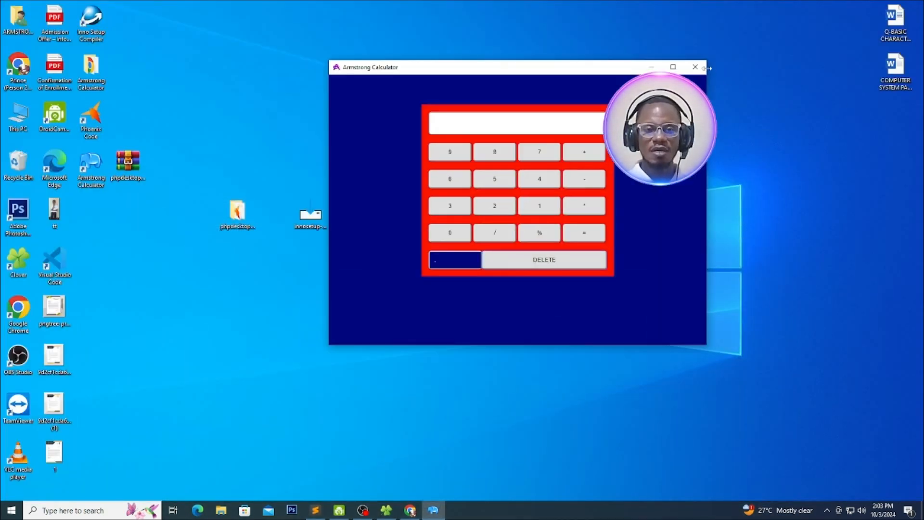
{"action": "left_click", "coordinate": [703, 70]}
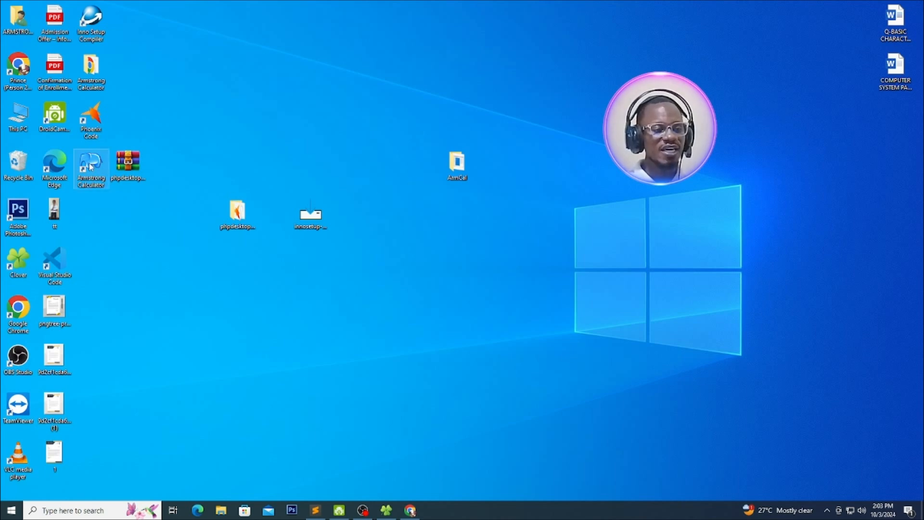
Move the Armstrong Calculator shortcut below the phpdesktop archive on the desktop and start browsing for a replacement icon from its properties
{"action": "left_click_drag", "start_coordinate": [90, 170], "coordinate": [123, 219]}
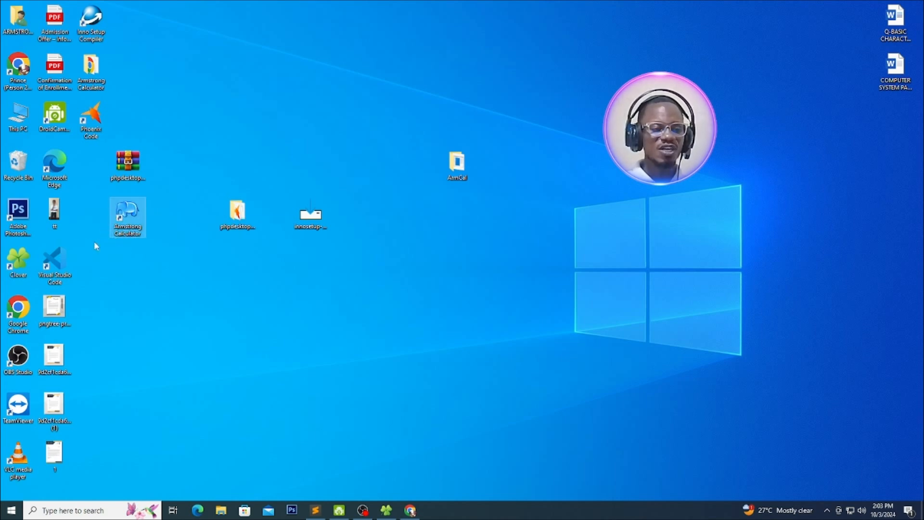
{"action": "right_click", "coordinate": [123, 205]}
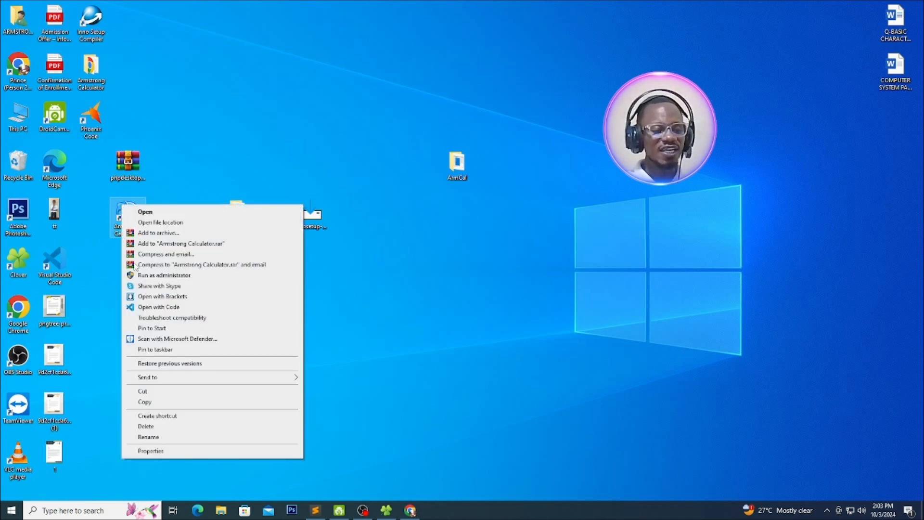
{"action": "left_click", "coordinate": [151, 451]}
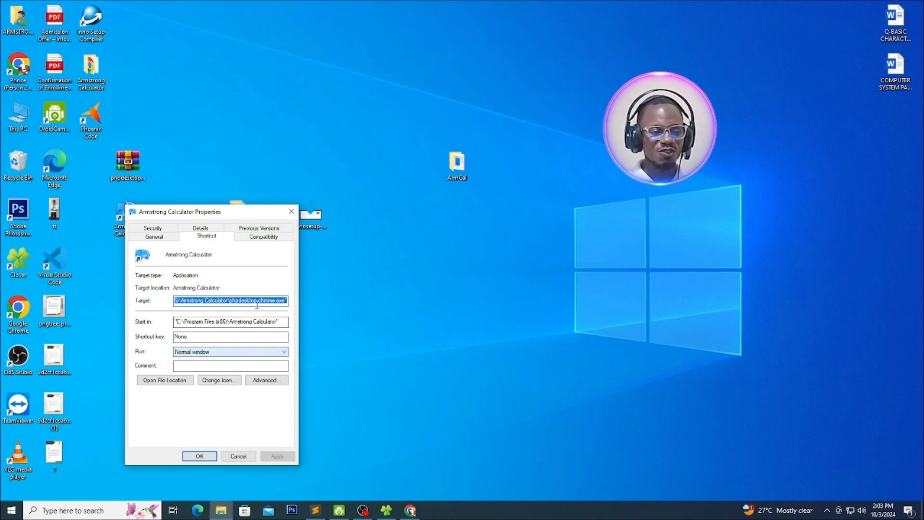
{"action": "left_click", "coordinate": [221, 381]}
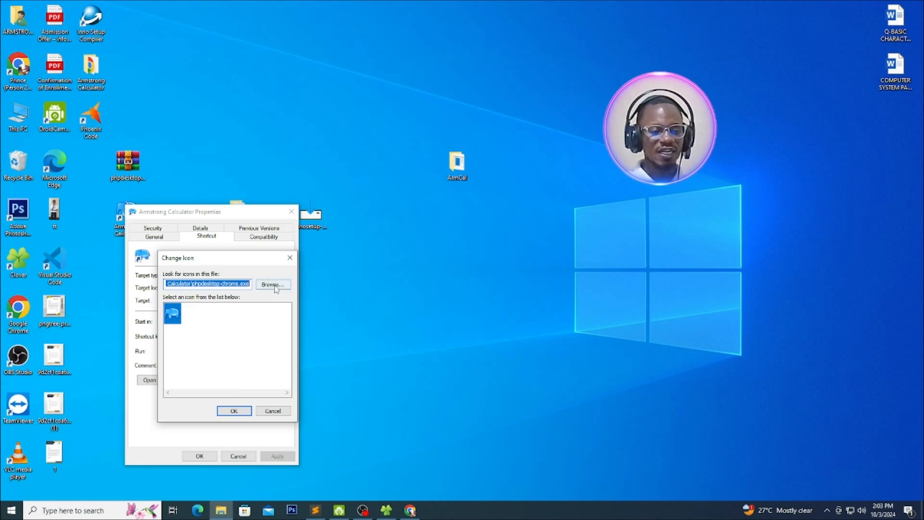
{"action": "left_click", "coordinate": [275, 285]}
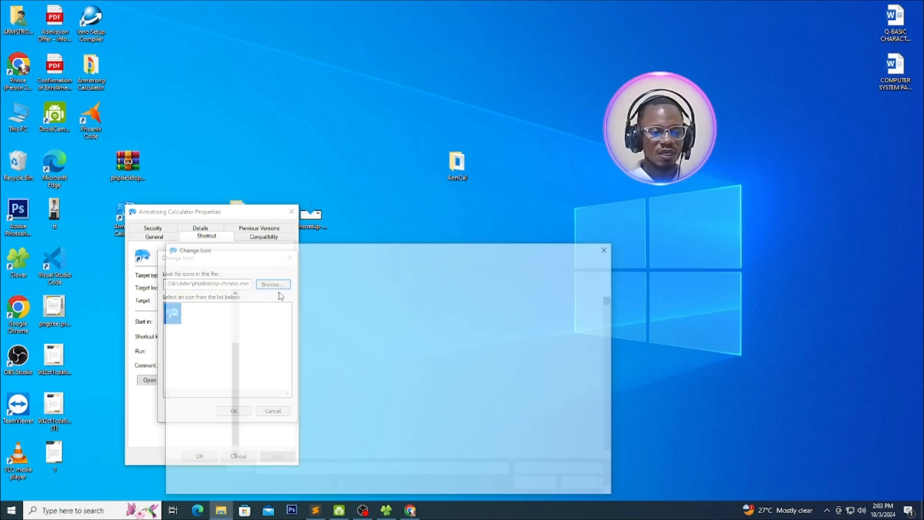
Browse to the Armstrong Calculator installation folder under Program Files (x86) on Local Disk (C:)
{"action": "scroll", "coordinate": [290, 378], "scroll_direction": "down", "scroll_amount": 10}
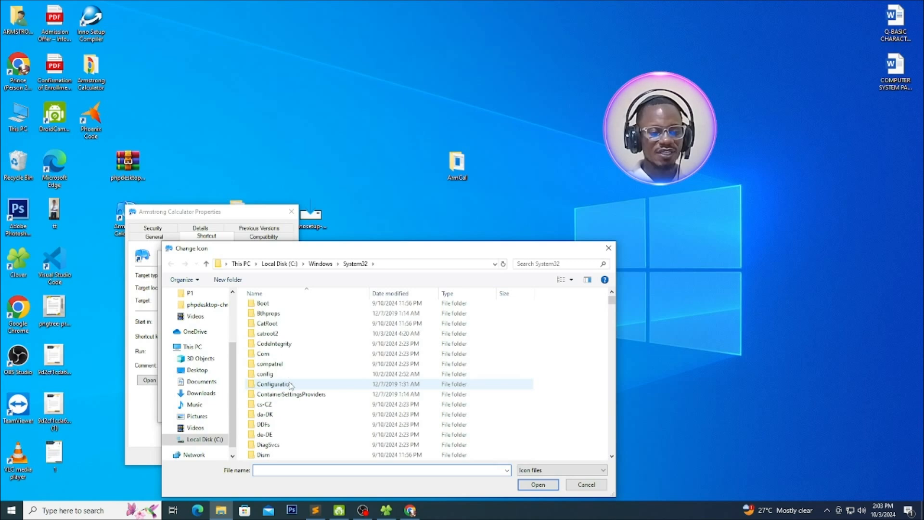
{"action": "scroll", "coordinate": [290, 386], "scroll_direction": "down", "scroll_amount": 3}
{"action": "scroll", "coordinate": [290, 386], "scroll_direction": "up", "scroll_amount": 13}
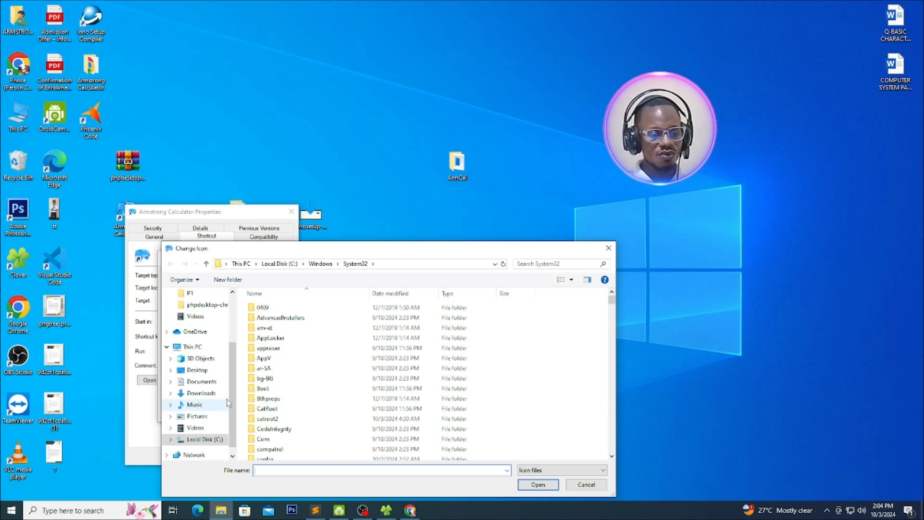
{"action": "scroll", "coordinate": [235, 391], "scroll_direction": "up", "scroll_amount": 3}
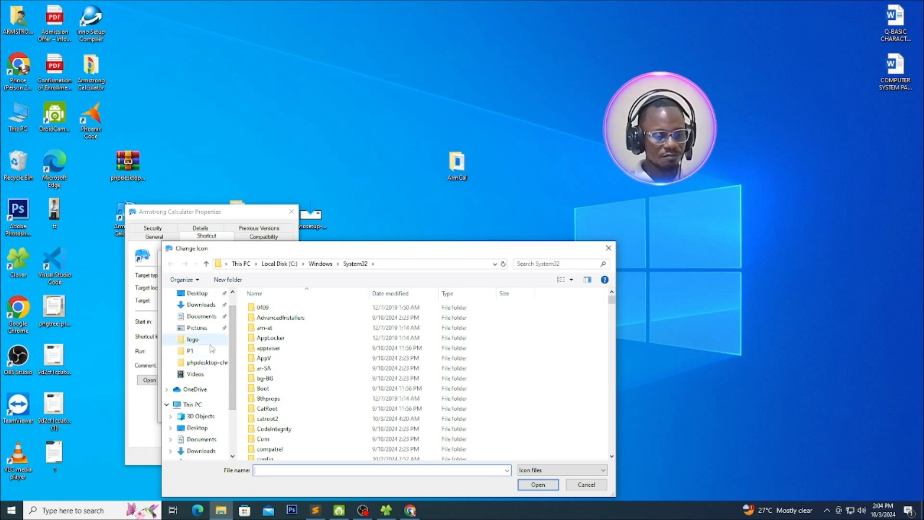
{"action": "left_click", "coordinate": [196, 405]}
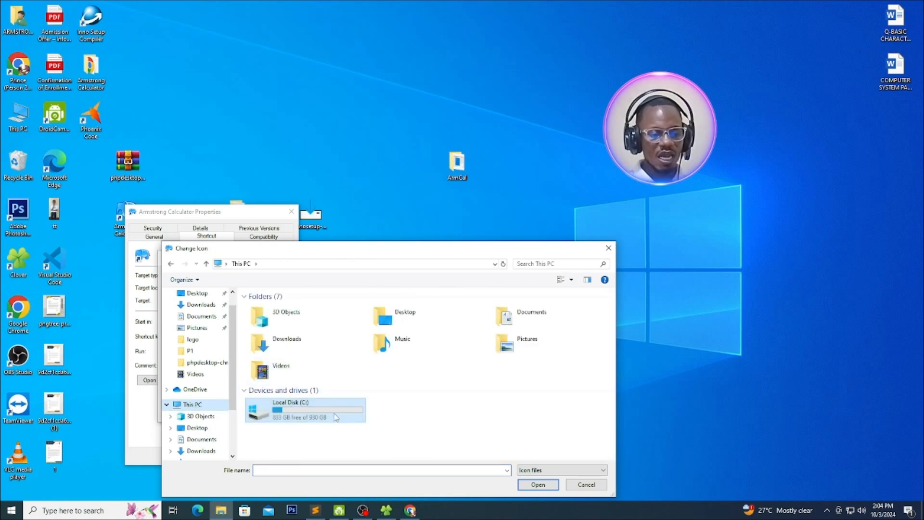
{"action": "double_click", "coordinate": [285, 408]}
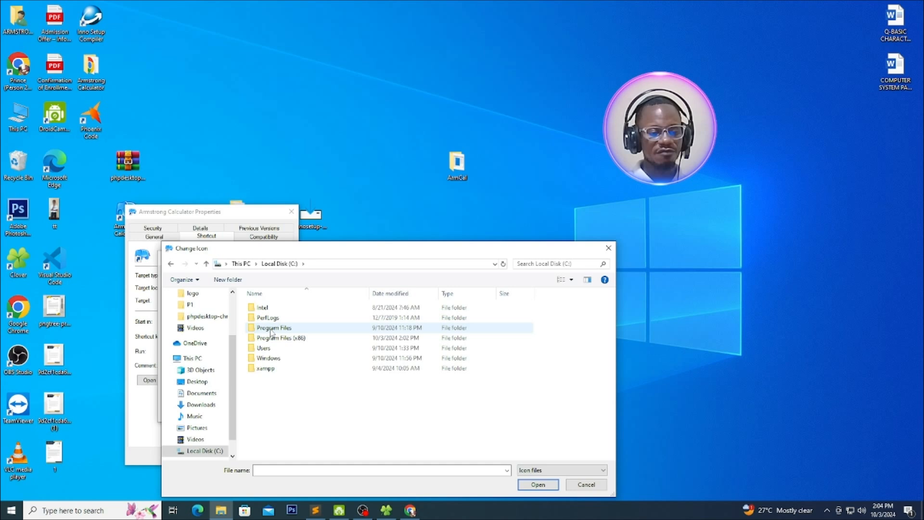
{"action": "double_click", "coordinate": [276, 338]}
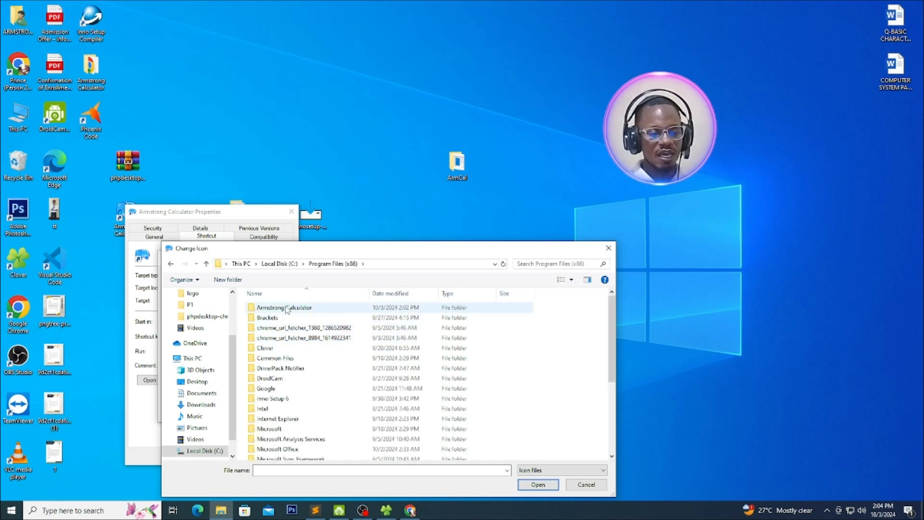
{"action": "double_click", "coordinate": [292, 309]}
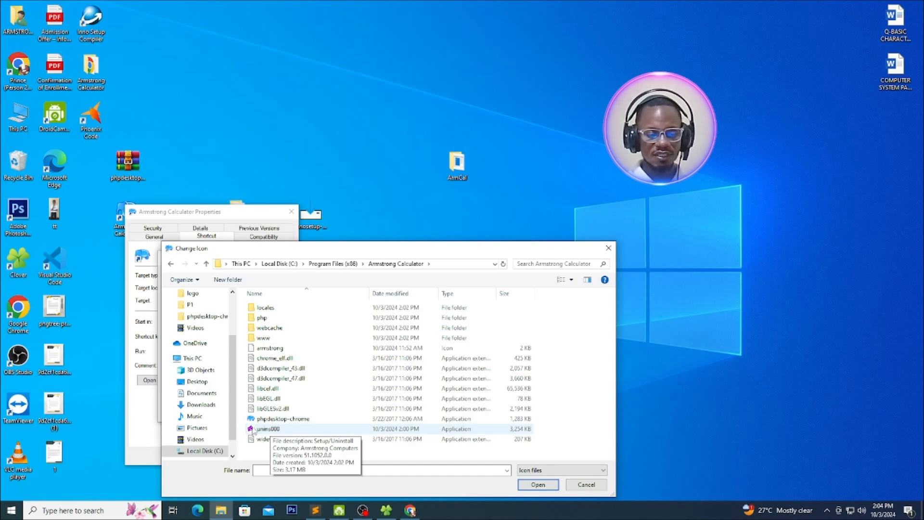
Apply the purple A icon from inside the www folder to the shortcut and place the shortcut beside the tt file on the desktop
{"action": "double_click", "coordinate": [260, 338]}
{"action": "double_click", "coordinate": [268, 309]}
{"action": "left_click", "coordinate": [273, 324]}
{"action": "left_click", "coordinate": [538, 485]}
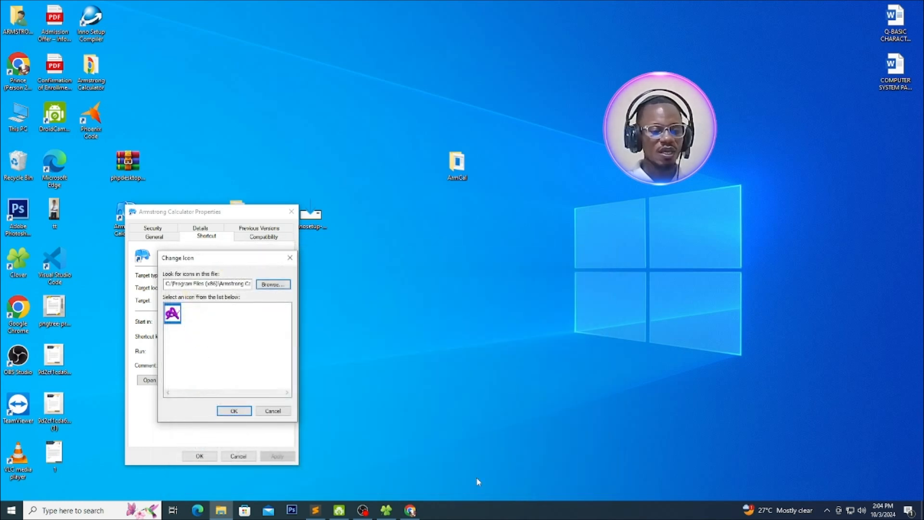
{"action": "left_click", "coordinate": [244, 413]}
{"action": "left_click", "coordinate": [202, 455]}
{"action": "left_click_drag", "start_coordinate": [134, 220], "coordinate": [113, 225]}
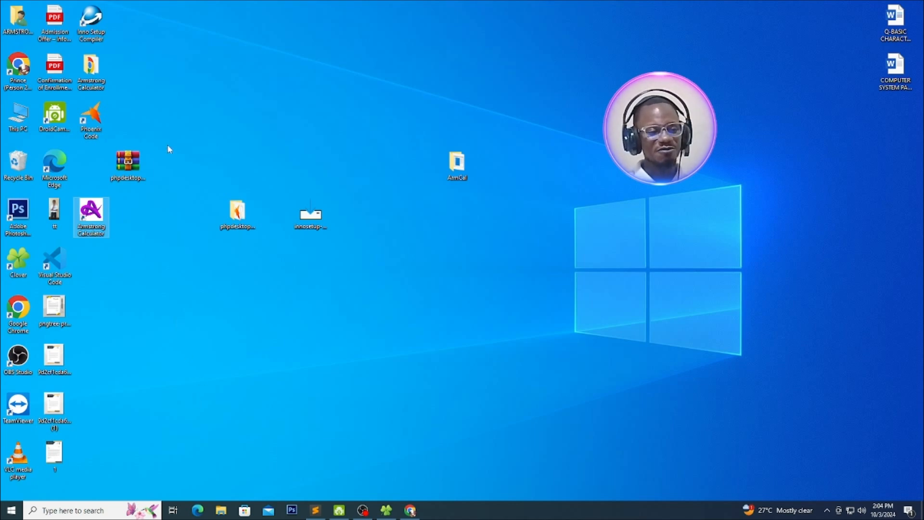
View the setup file in the ArmCal desktop folder as extra large icons and close the folder window
{"action": "double_click", "coordinate": [455, 164]}
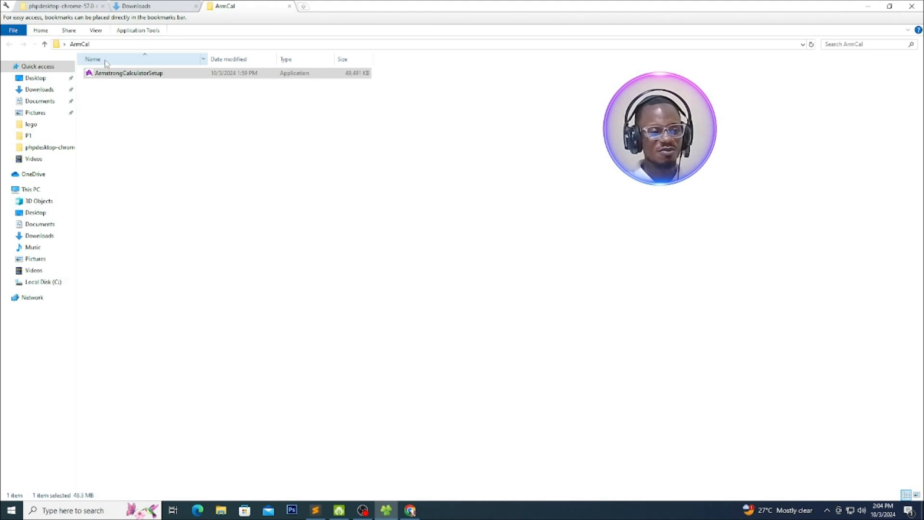
{"action": "right_click", "coordinate": [184, 130]}
{"action": "mouse_move", "coordinate": [288, 137]}
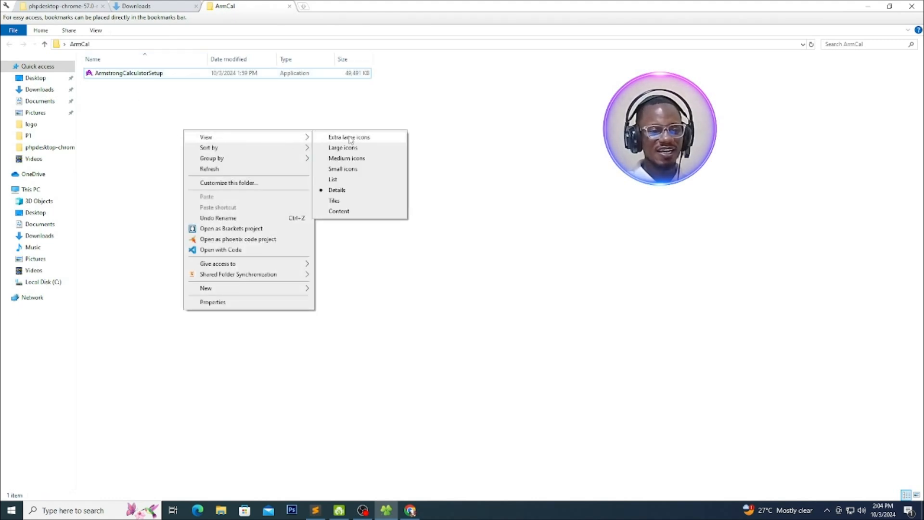
{"action": "left_click", "coordinate": [350, 140]}
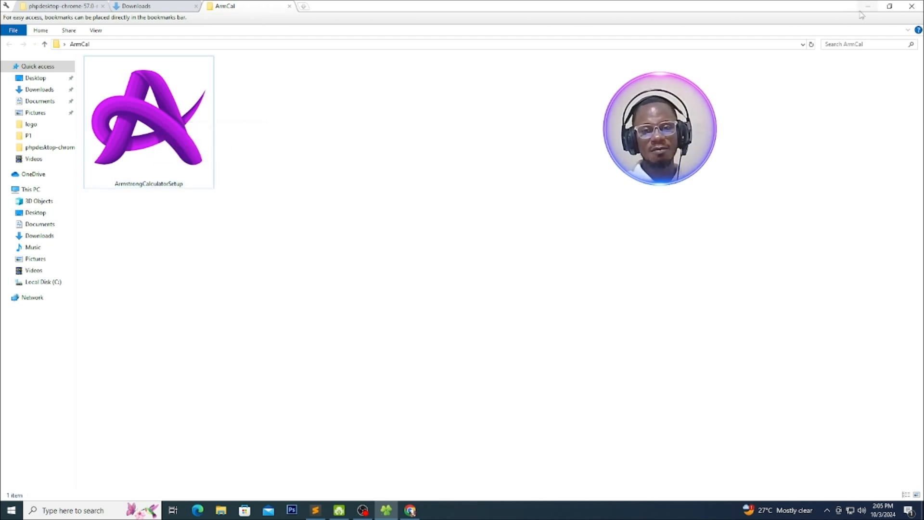
{"action": "left_click", "coordinate": [910, 6]}
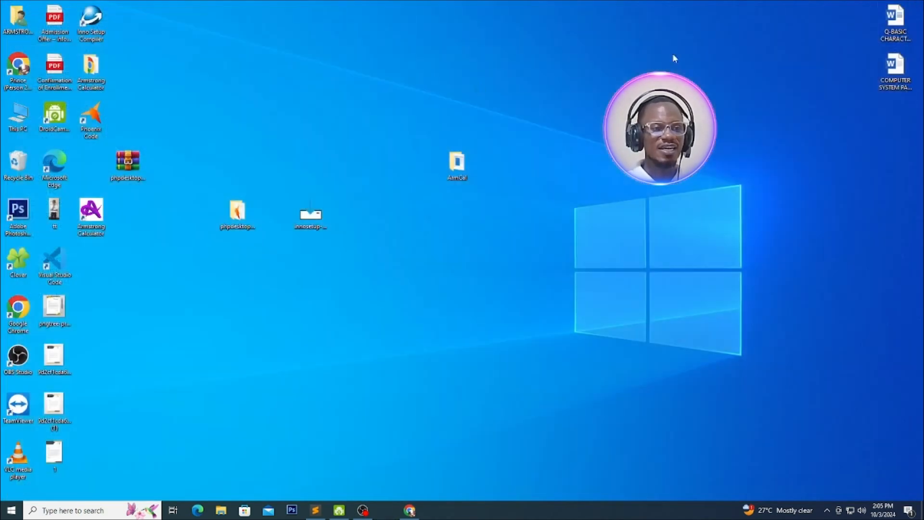